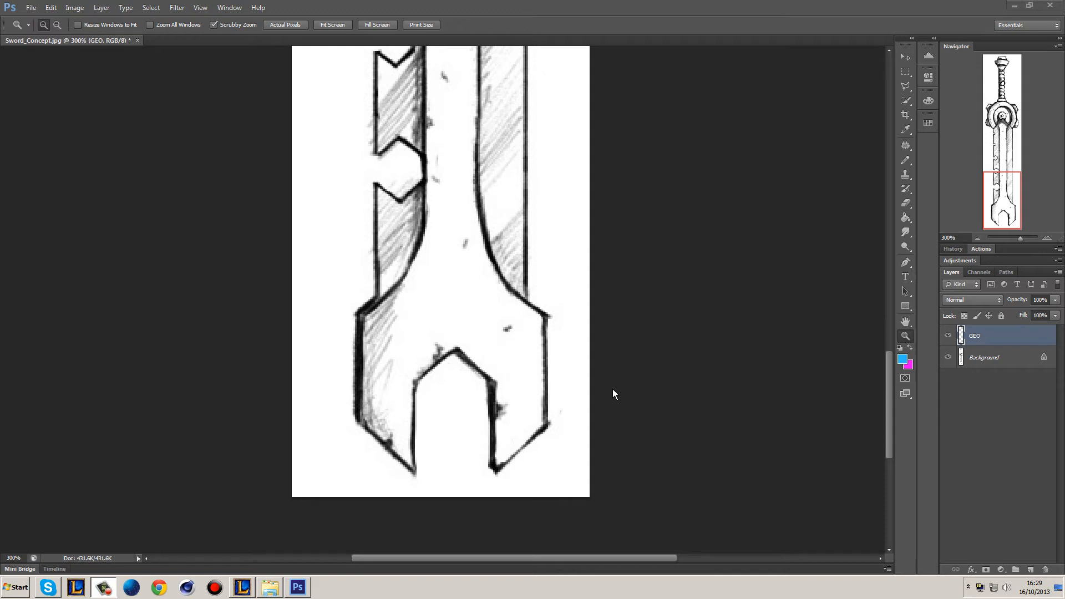
- Outline the left half of the wrench-shaped blade end in blue with the Pencil tool, closing the shape along the centre of the blade
left_click(906, 161)
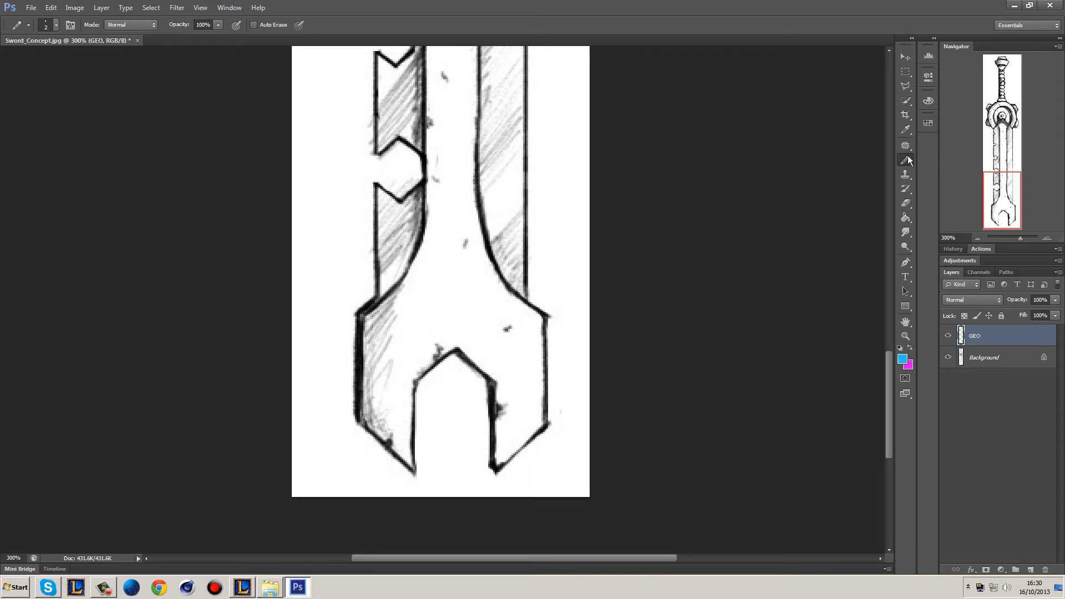
left_click_drag(538, 224, 562, 272)
key("ctrl+z")
key("]")
mouse_move(542, 214)
left_mouse_down()
mouse_move(565, 258)
mouse_move(543, 217)
left_mouse_up()
key("ctrl+z")
mouse_move(414, 388)
left_mouse_down()
mouse_move(415, 471)
mouse_move(356, 414)
mouse_move(354, 314)
mouse_move(415, 251)
mouse_move(425, 181)
left_mouse_up()
left_click(453, 180, "shift")
mouse_move(415, 380)
left_mouse_down()
mouse_move(456, 347)
mouse_move(453, 179)
left_mouse_up()
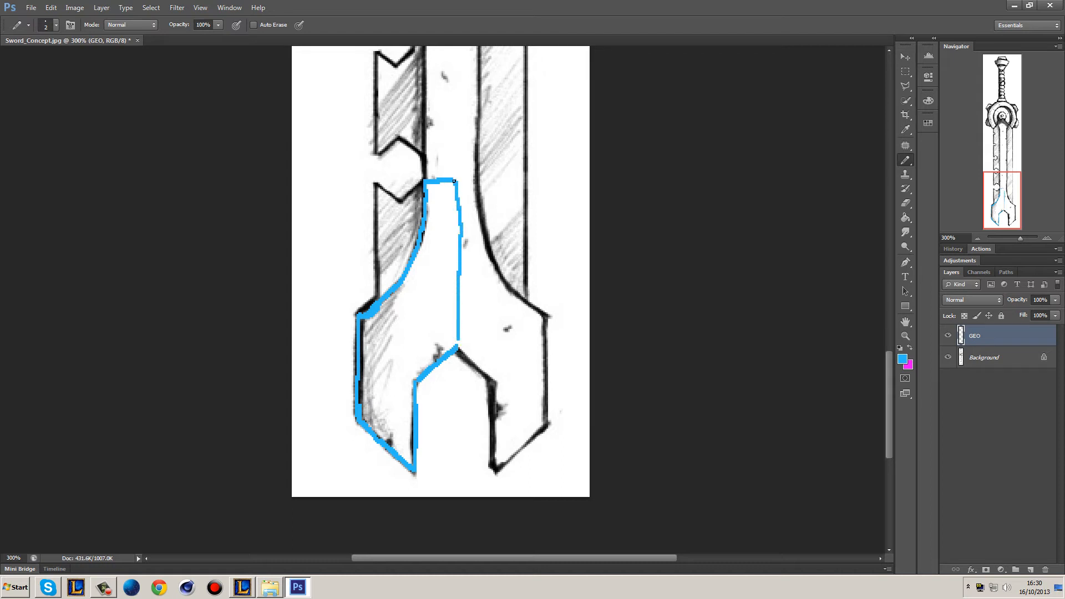
left_click_drag(457, 336, 458, 346)
- Divide the blue outline with magenta lines across the shaft and jaw, plus one magenta line running lengthwise through its middle
key("x")
left_click_drag(359, 315, 410, 378)
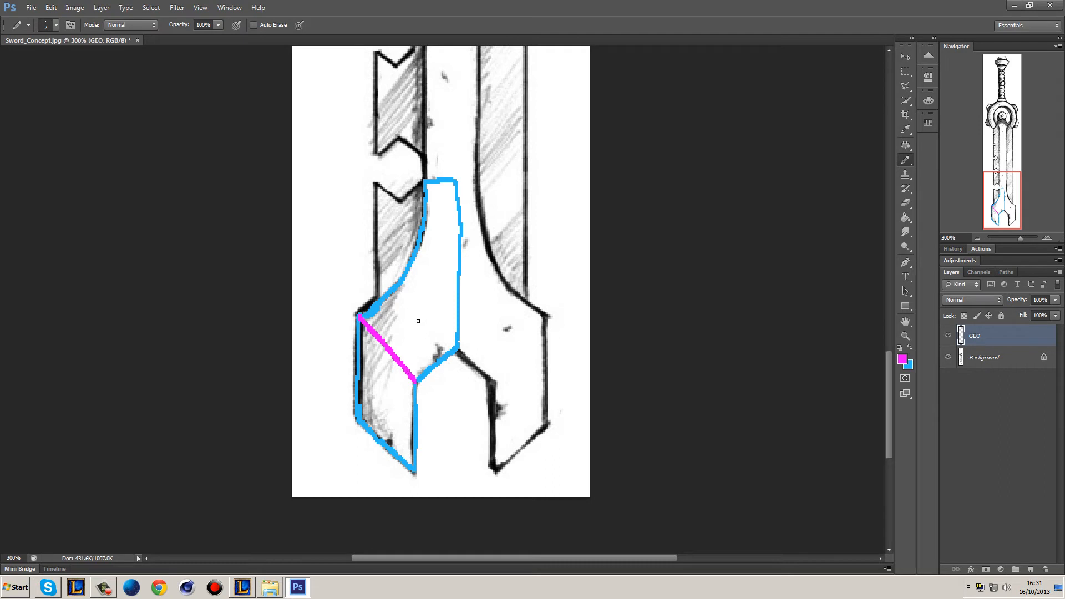
left_click_drag(456, 348, 394, 288)
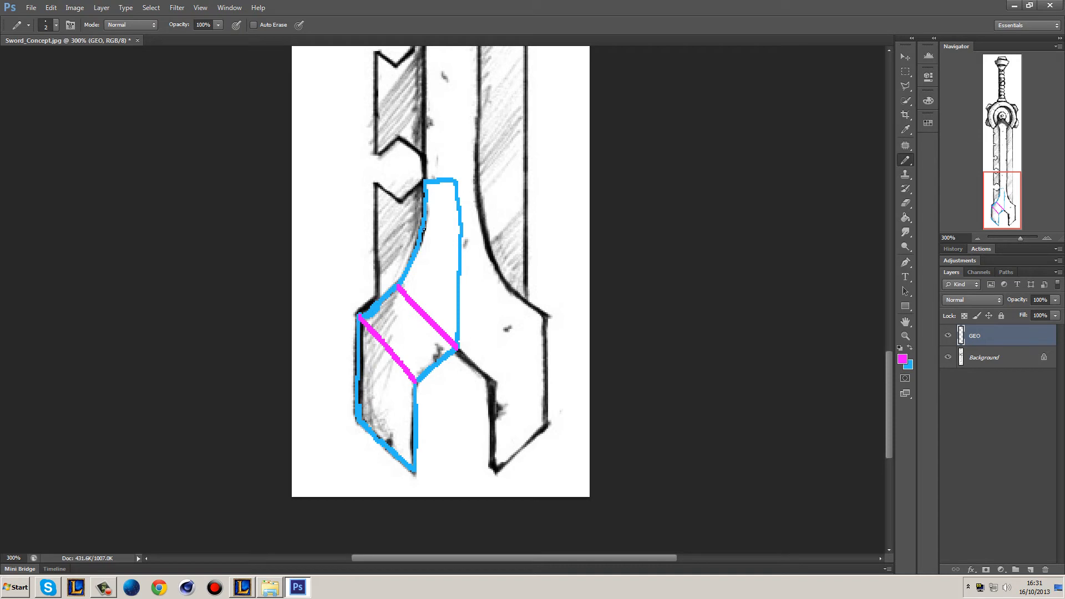
left_click_drag(417, 249, 455, 258)
left_click_drag(427, 212, 455, 211)
left_click_drag(361, 418, 413, 417)
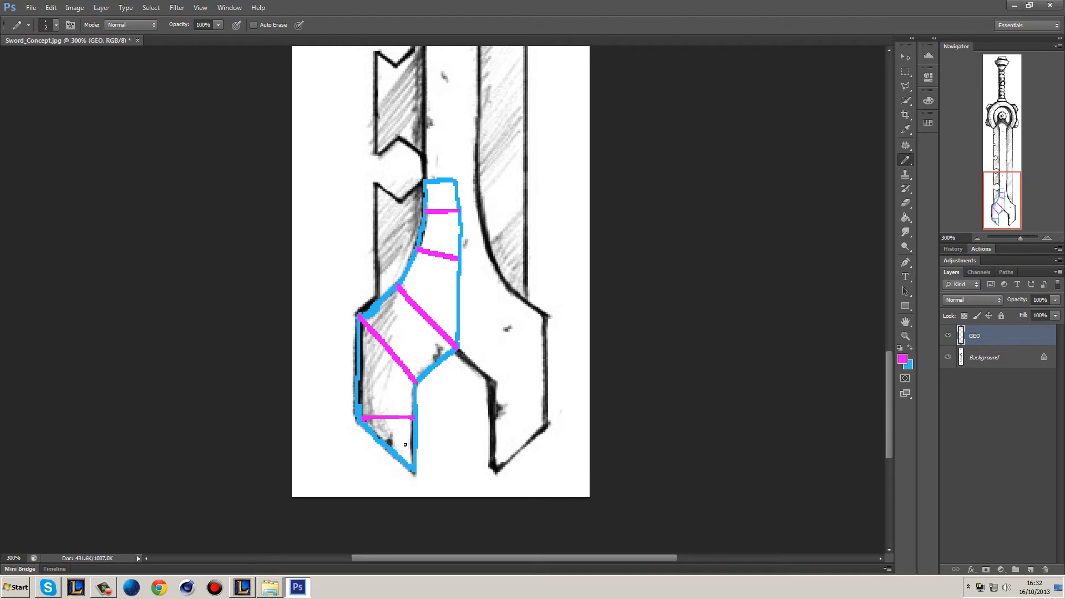
mouse_move(387, 445)
left_mouse_down()
mouse_move(411, 444)
mouse_move(392, 415)
mouse_move(386, 351)
mouse_move(418, 313)
mouse_move(439, 256)
mouse_move(440, 181)
left_mouse_up()
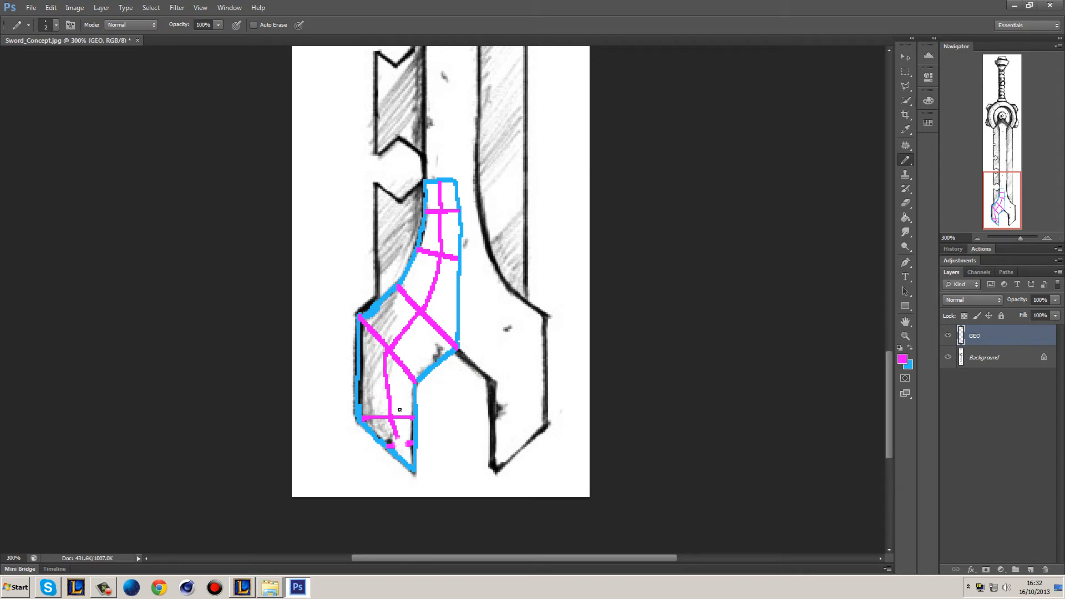
left_click_drag(397, 436, 407, 444)
- Sketch a magenta example triangle with marks along its upper edge in the gap between the wrench jaws
mouse_move(431, 442)
left_mouse_down()
mouse_move(476, 438)
mouse_move(439, 452)
mouse_move(469, 475)
mouse_move(475, 436)
left_mouse_up()
left_click(454, 439)
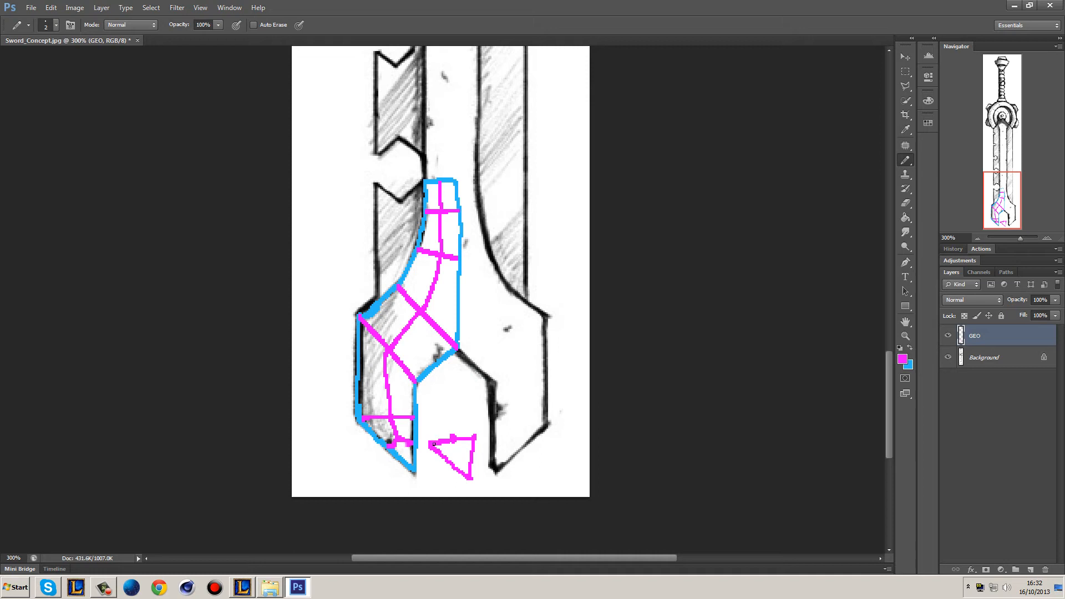
mouse_move(452, 436)
left_mouse_down()
mouse_move(449, 411)
mouse_move(456, 423)
left_mouse_up()
mouse_move(457, 443)
left_mouse_down()
mouse_move(438, 443)
mouse_move(462, 438)
mouse_move(456, 420)
mouse_move(428, 448)
mouse_move(458, 473)
mouse_move(471, 435)
mouse_move(458, 448)
left_mouse_up()
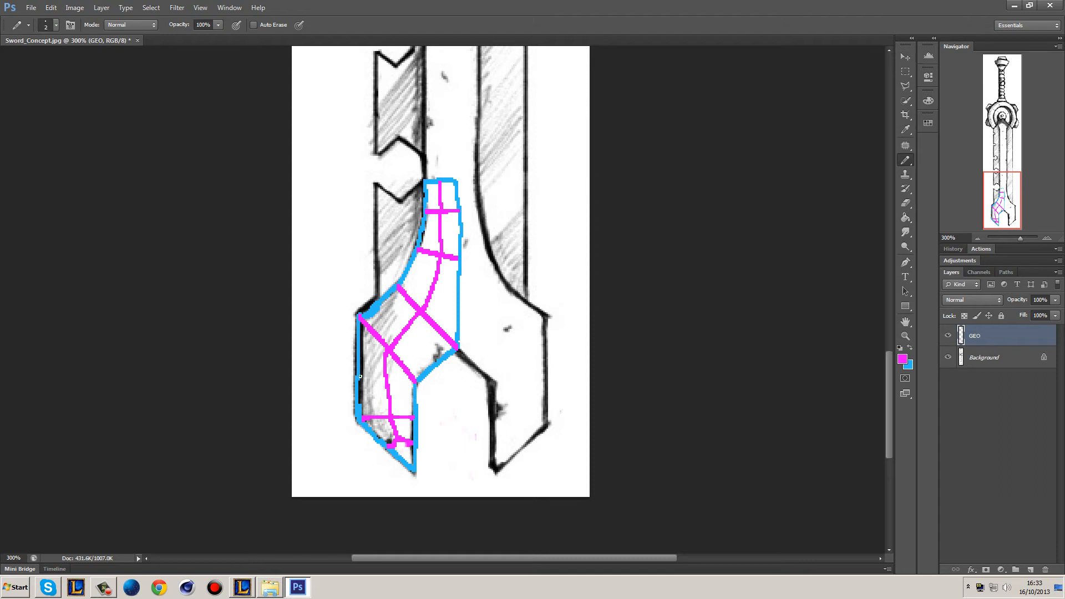
- Add another magenta line across the left jaw, and create a new layer with green 9dff02 as the foreground colour
left_click_drag(361, 377, 414, 401)
left_click(902, 359)
left_click_drag(763, 219, 766, 251)
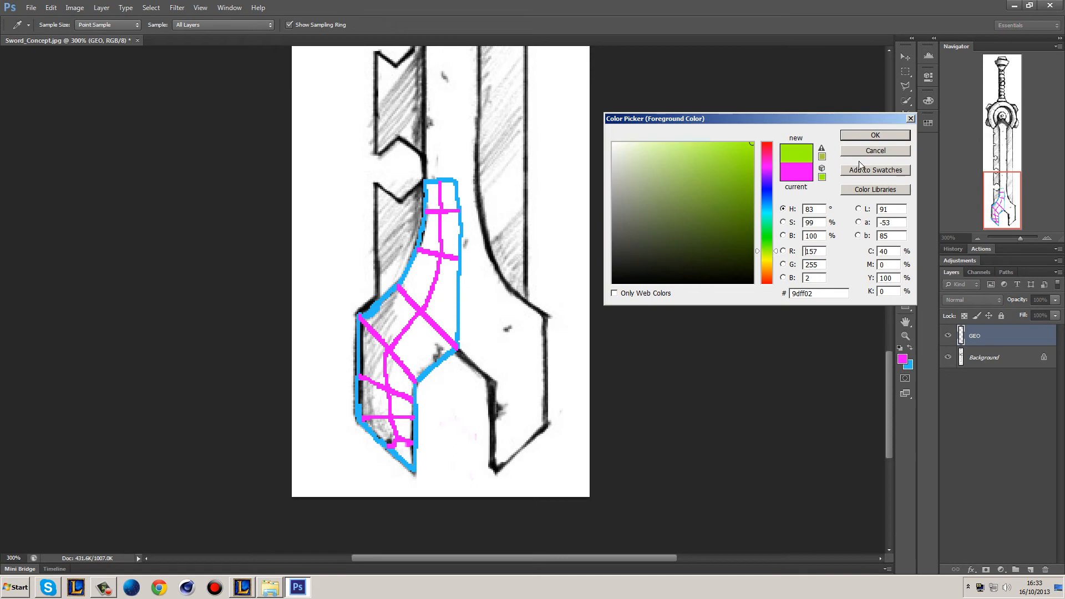
left_click(886, 135)
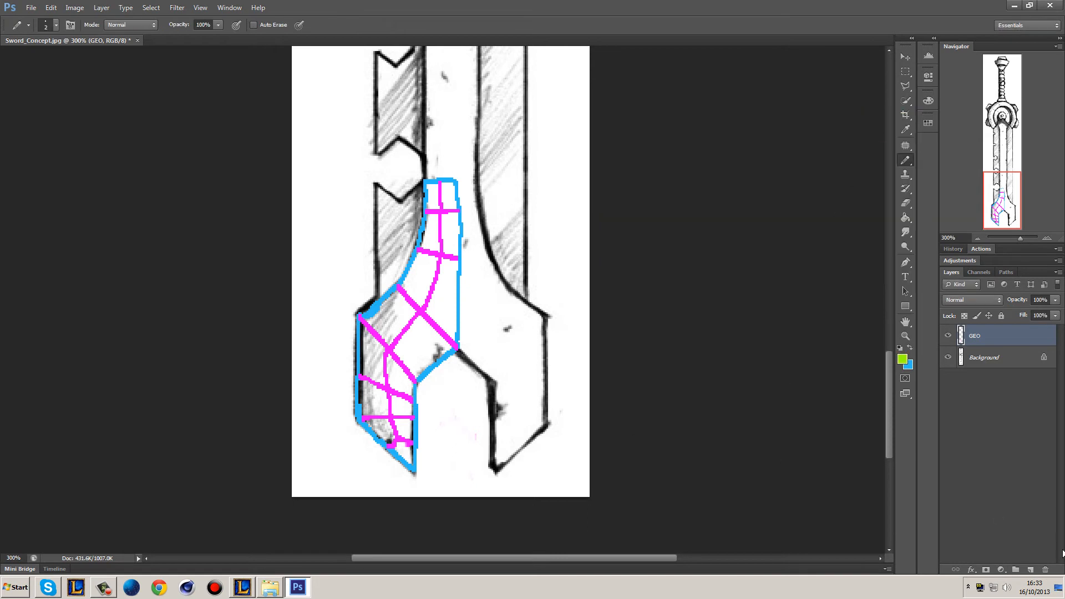
left_click(1030, 570)
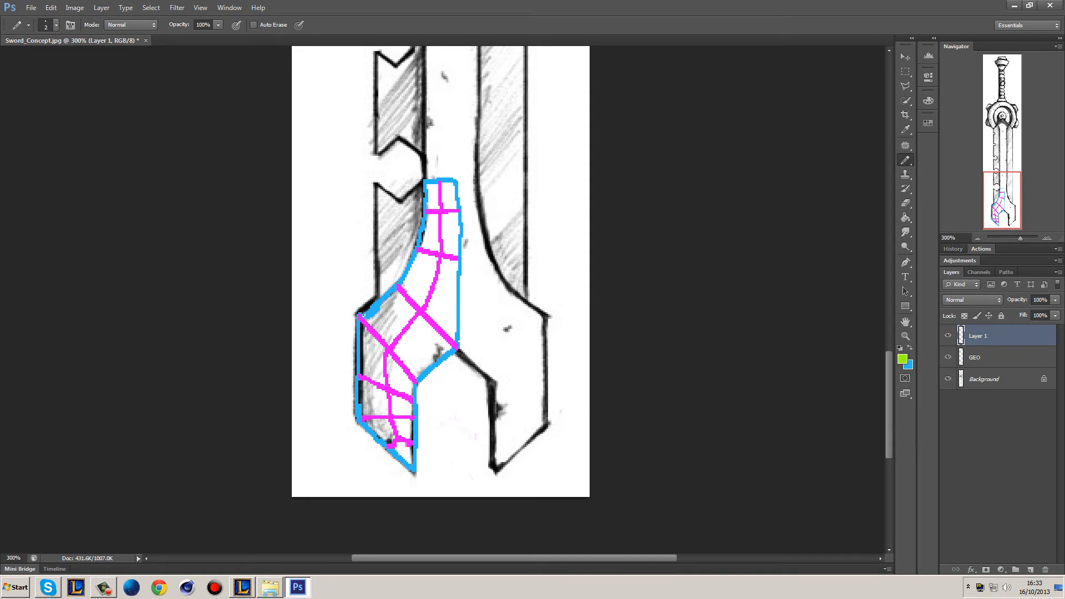
- Draw green lines along both sides of the lower diagonal magenta line, and undo the circles drawn around its ends
left_click_drag(361, 358, 413, 244)
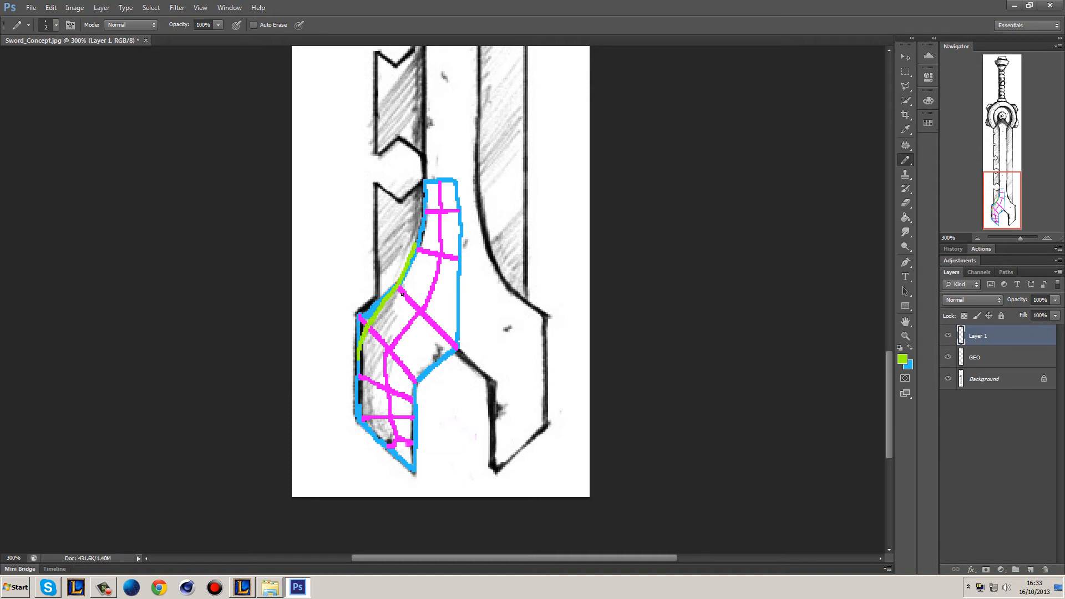
key("ctrl+z")
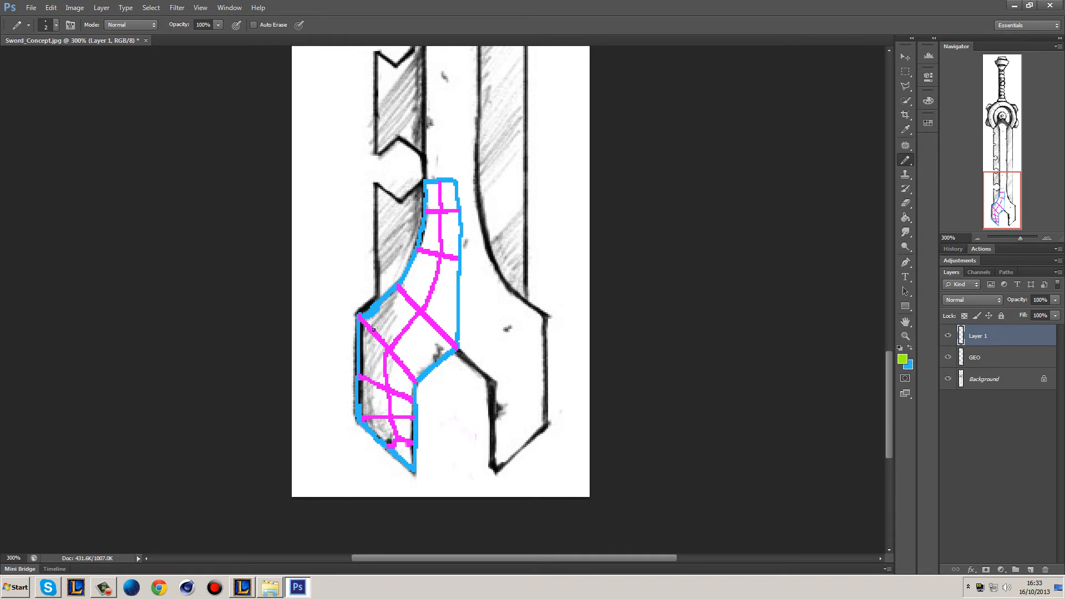
mouse_move(365, 314)
left_mouse_down()
mouse_move(420, 379)
mouse_move(397, 372)
mouse_move(357, 322)
mouse_move(371, 337)
left_mouse_up()
mouse_move(422, 367)
left_mouse_down()
mouse_move(405, 374)
mouse_move(428, 388)
left_mouse_up()
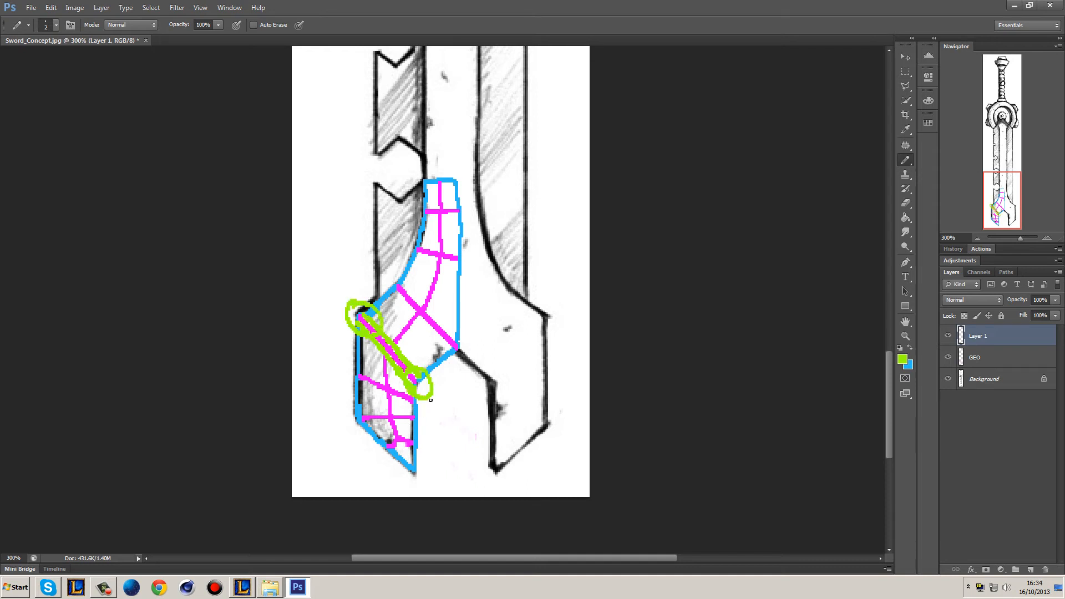
key("ctrl+alt+z")
key("ctrl+alt+z")
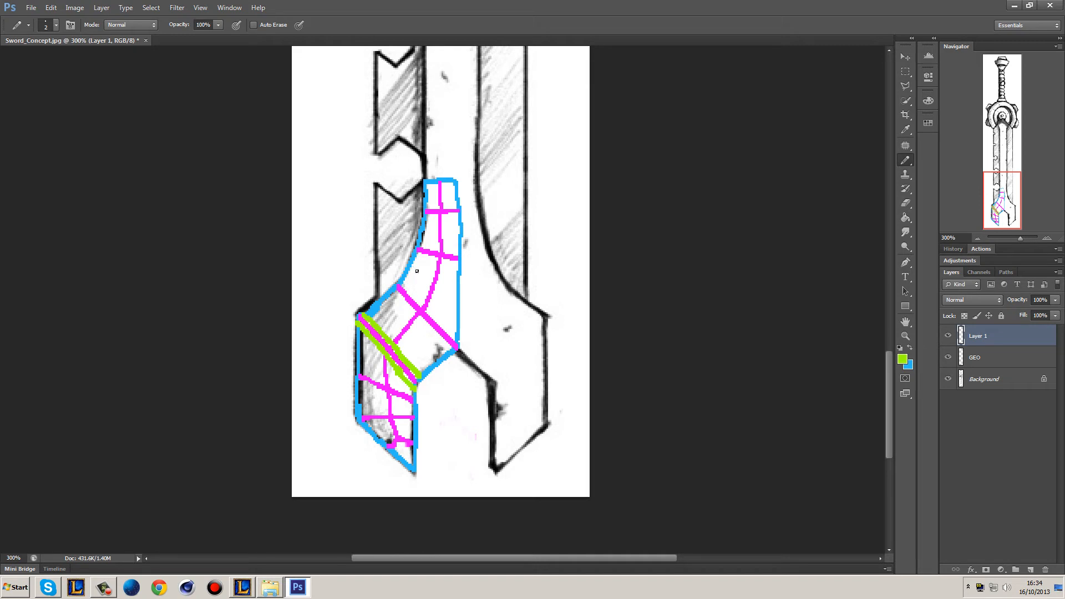
- Draw green lines fanning out on both sides of the upper diagonal magenta line, and undo the extra marks drawn around it
left_click_drag(459, 344, 411, 264)
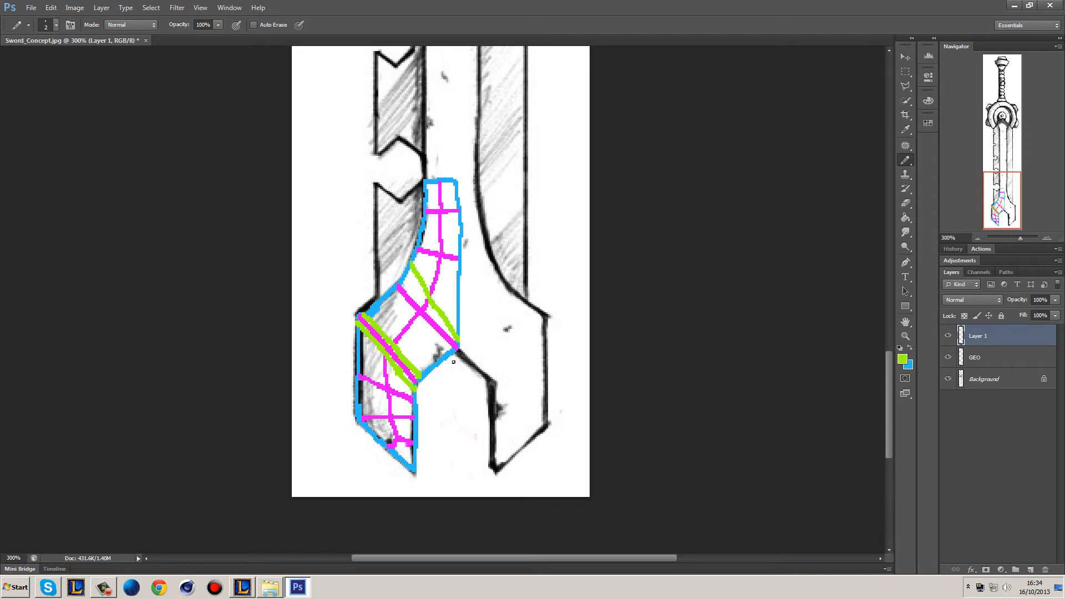
left_click_drag(452, 352, 375, 303)
mouse_move(402, 280)
left_mouse_down()
mouse_move(388, 290)
mouse_move(404, 283)
left_mouse_up()
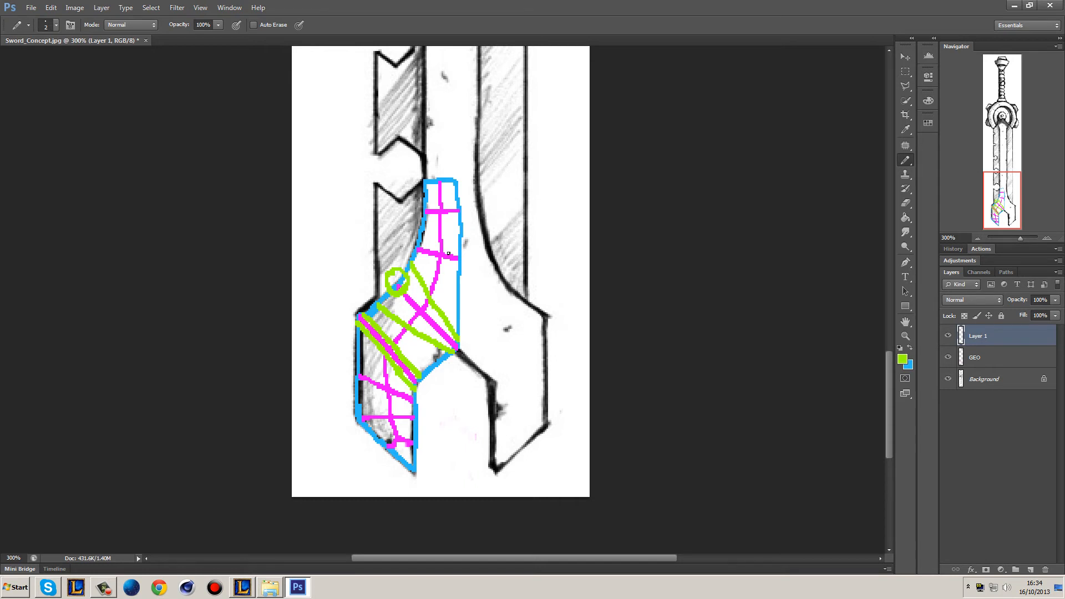
left_click_drag(427, 253, 429, 250)
key("ctrl+alt+z")
key("ctrl+alt+z")
- Add green lines around the lowest horizontal magenta line and at the jaw tip, and extend the magenta centre line to the tip
mouse_move(359, 414)
left_mouse_down()
mouse_move(414, 413)
mouse_move(361, 422)
left_mouse_up()
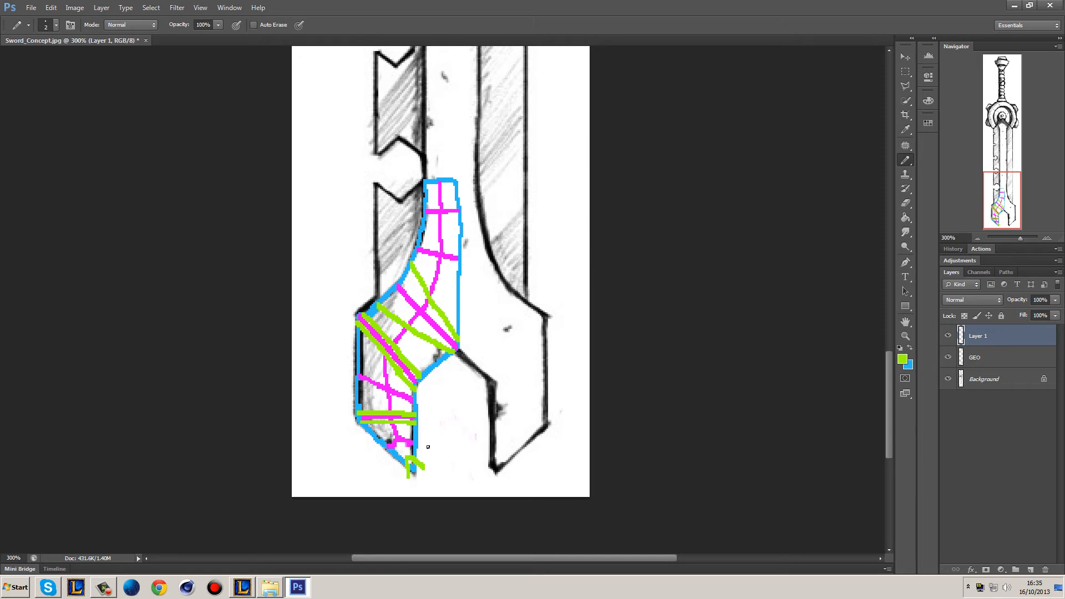
left_click(390, 389, "alt")
left_click_drag(398, 440, 414, 470)
- Widen the canvas to 358 pixels, anchored at the middle right so the extra space is added on the left
double_click(905, 335)
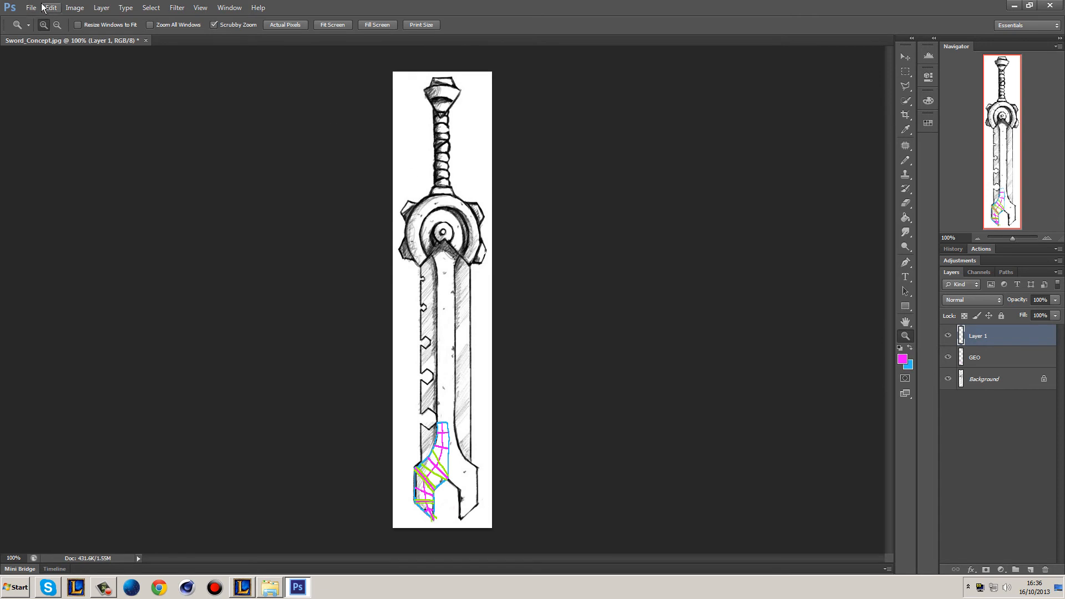
left_click(71, 8)
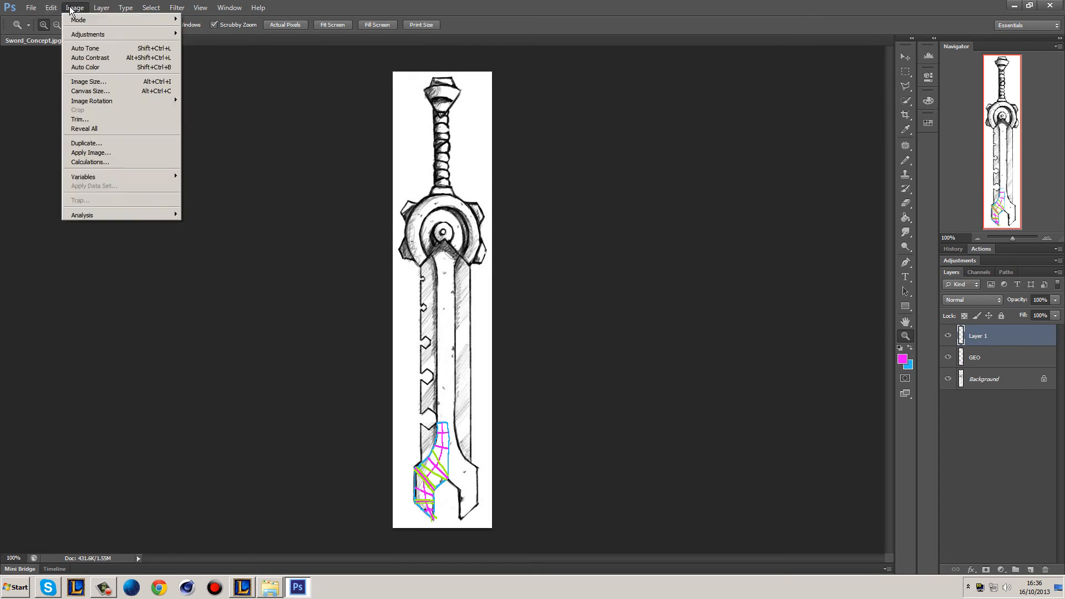
left_click(116, 92)
left_click(531, 263)
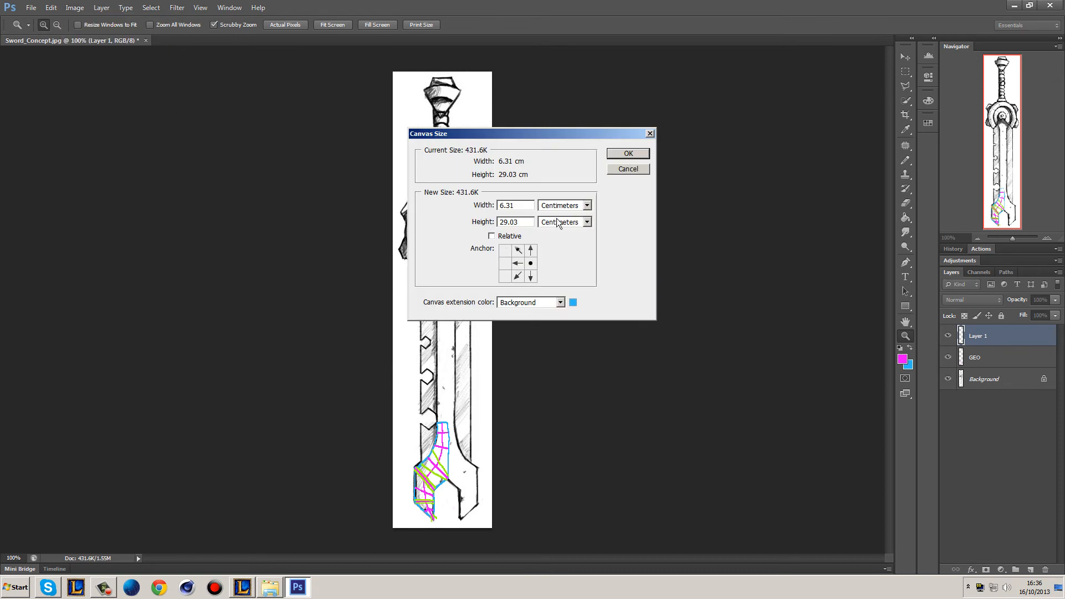
left_click(561, 205)
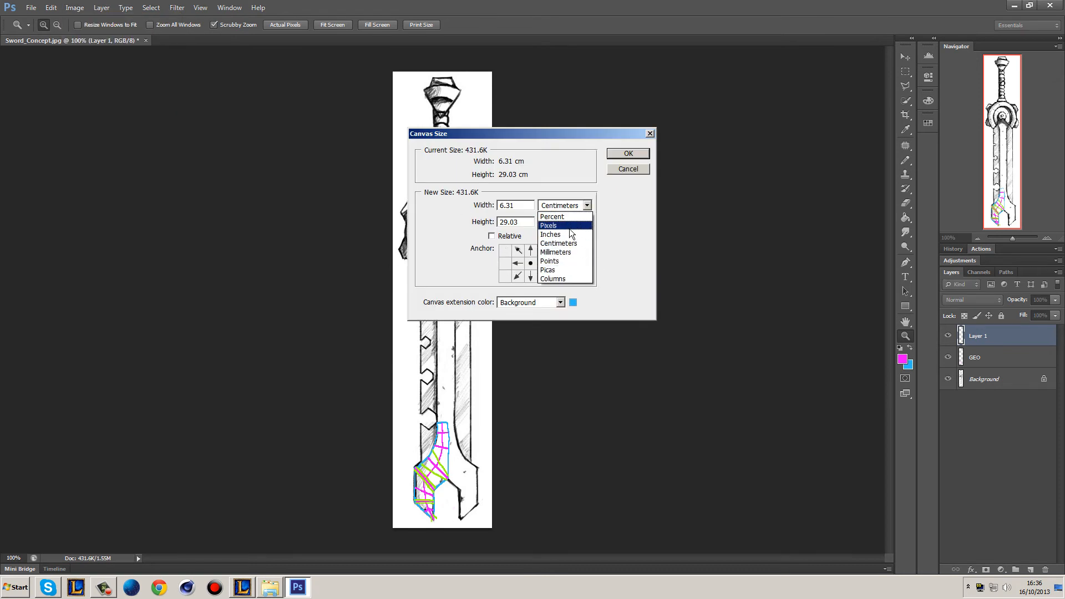
left_click(571, 226)
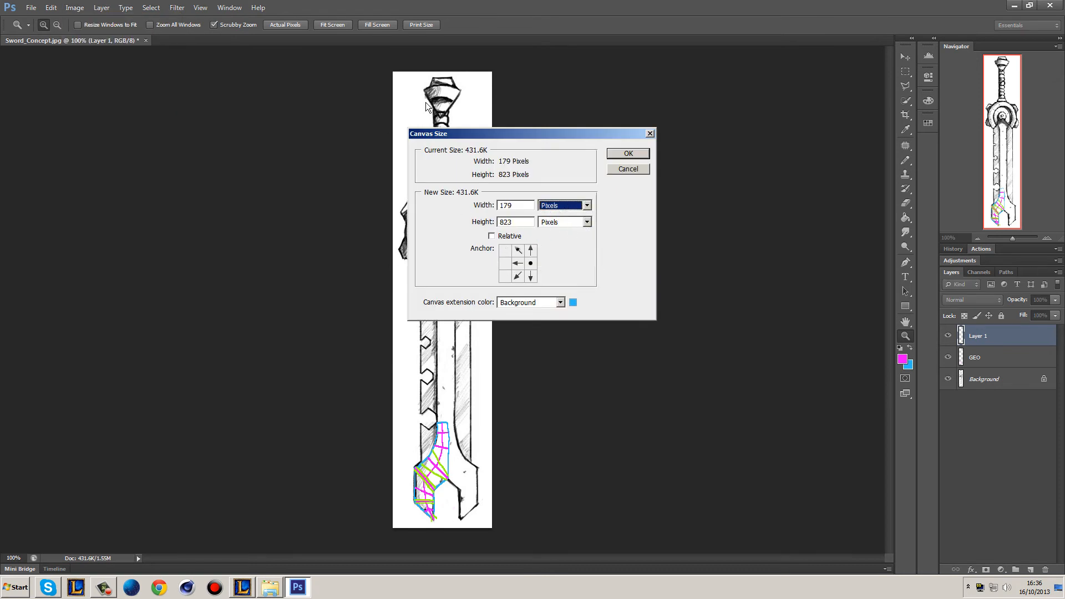
double_click(524, 205)
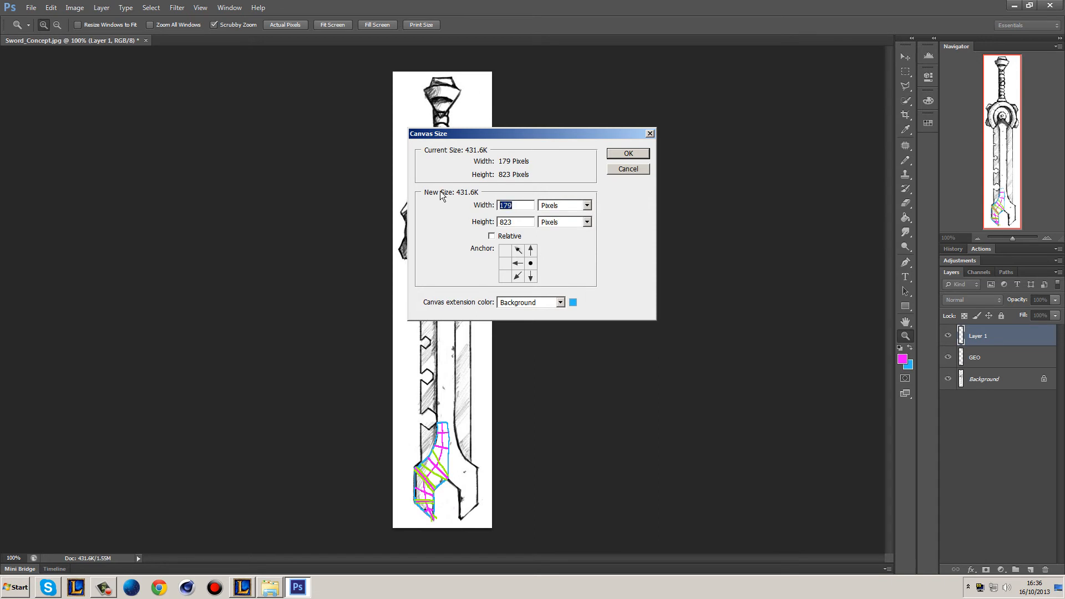
type("358")
left_click(614, 155)
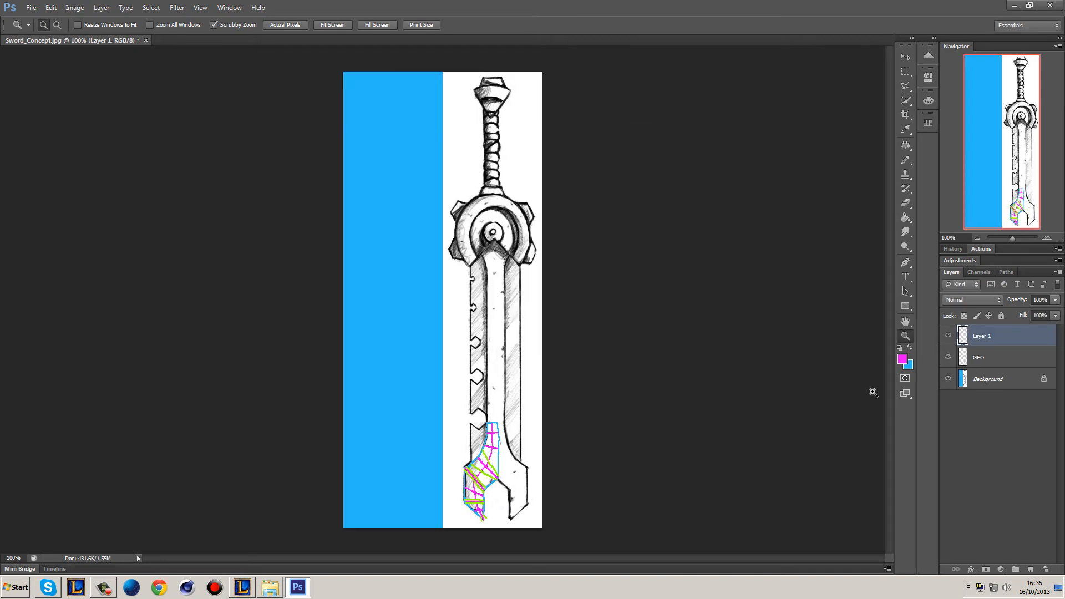
- Duplicate the Background layer and move the copy left to cover the blue area with a clean sword drawing
left_click(996, 381)
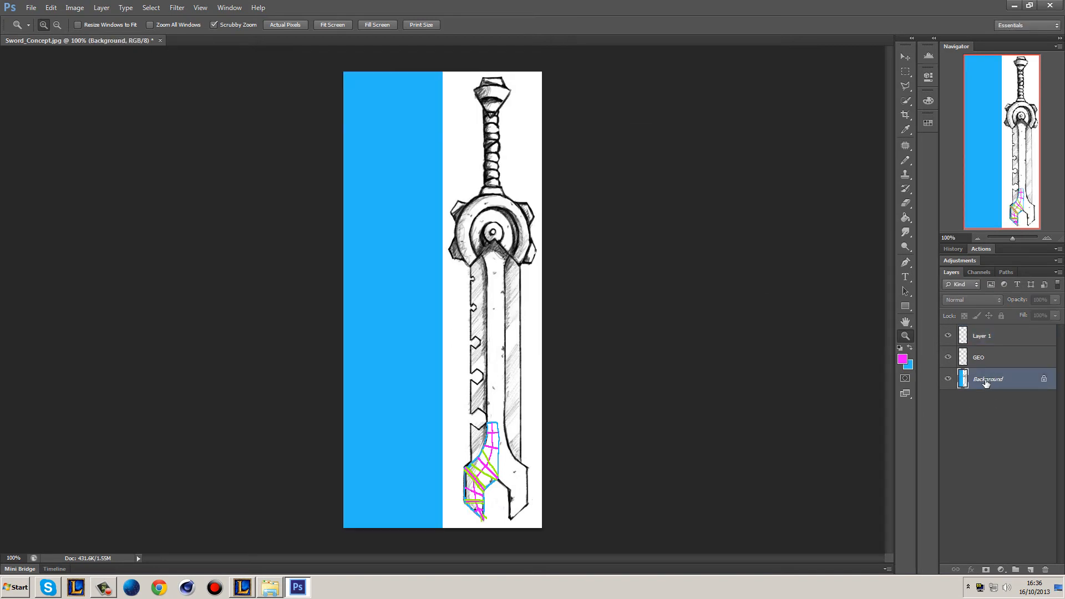
key("ctrl+j")
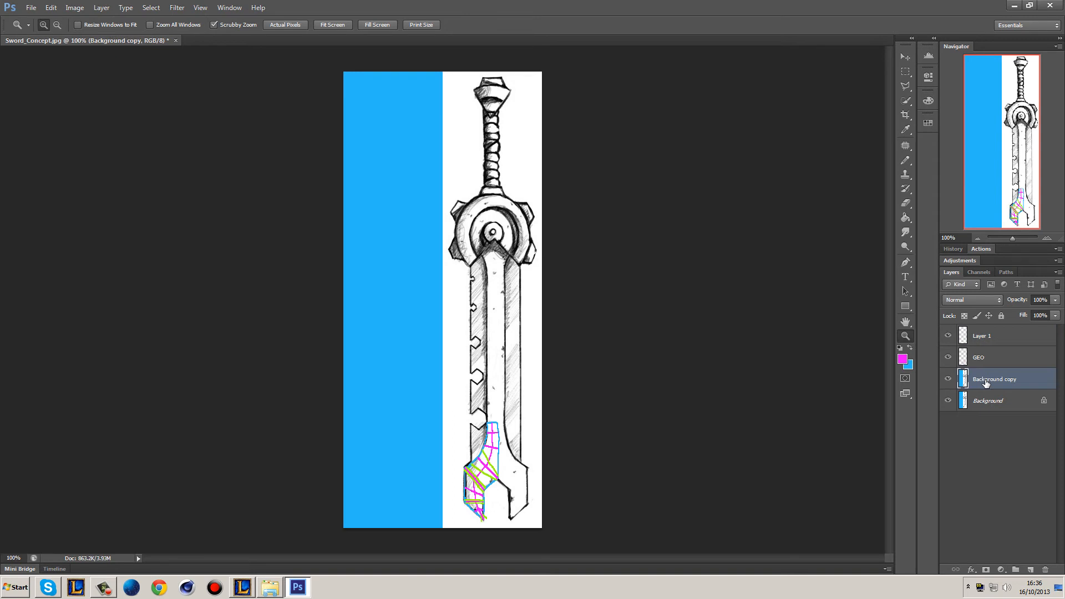
left_click(905, 56)
left_click_drag(671, 267, 568, 268)
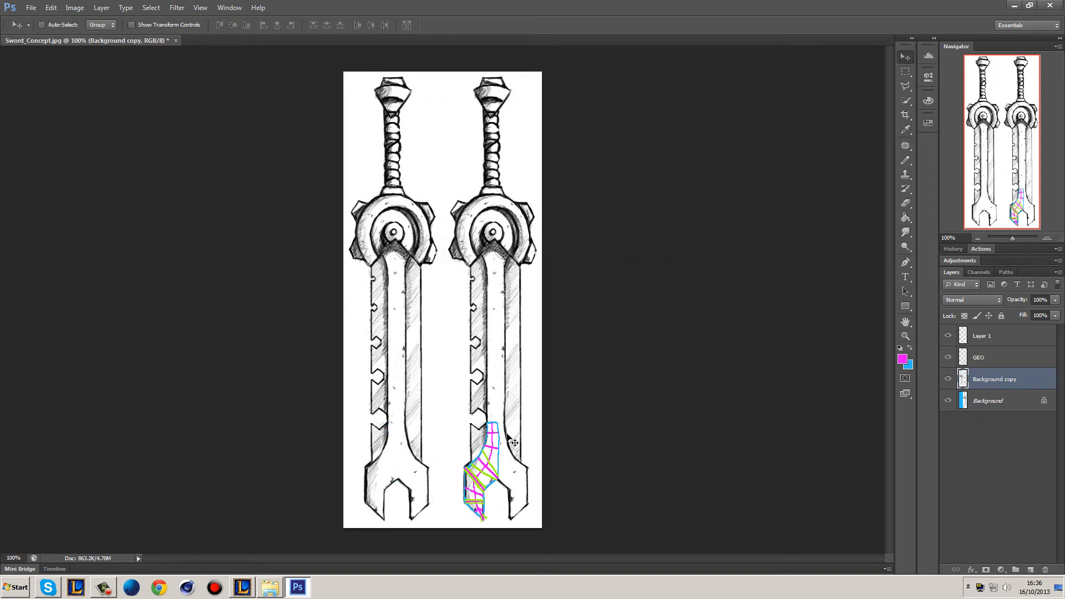
- Save the image to the Desktop as a JPEG named Sword_Concept with Maximum quality 12 and Baseline ("Standard") format
left_click(32, 8)
left_click(61, 128)
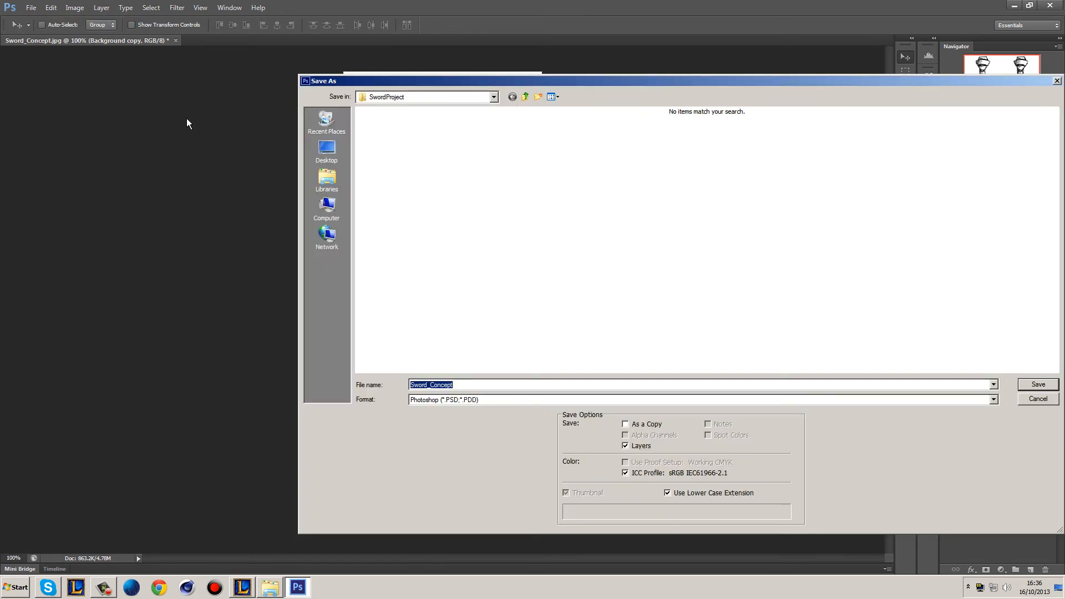
left_click(342, 148)
left_click(580, 403)
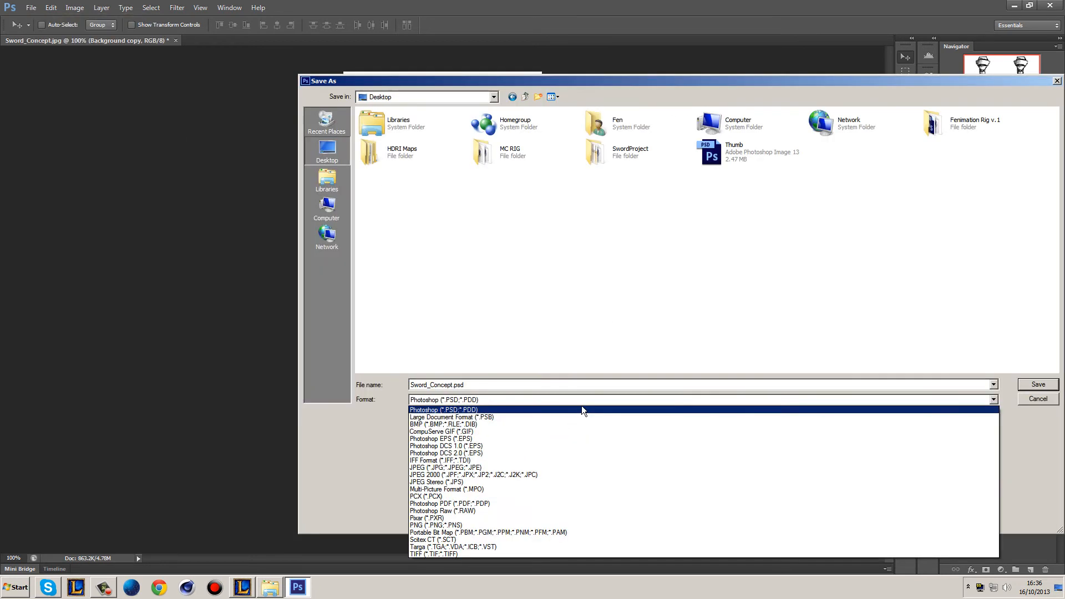
left_click(487, 465)
left_click(1034, 383)
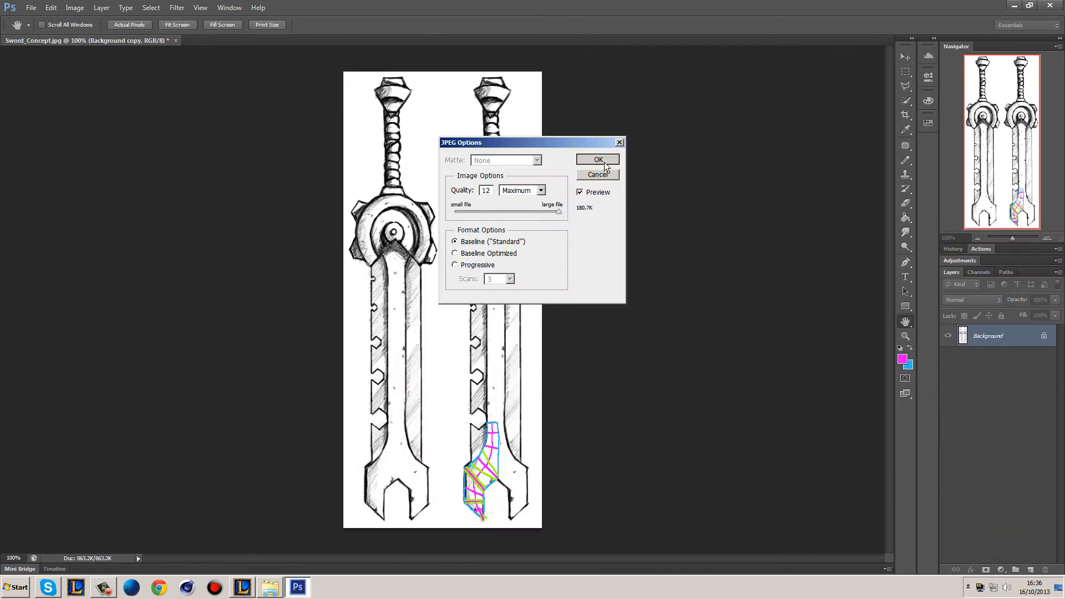
left_click(602, 162)
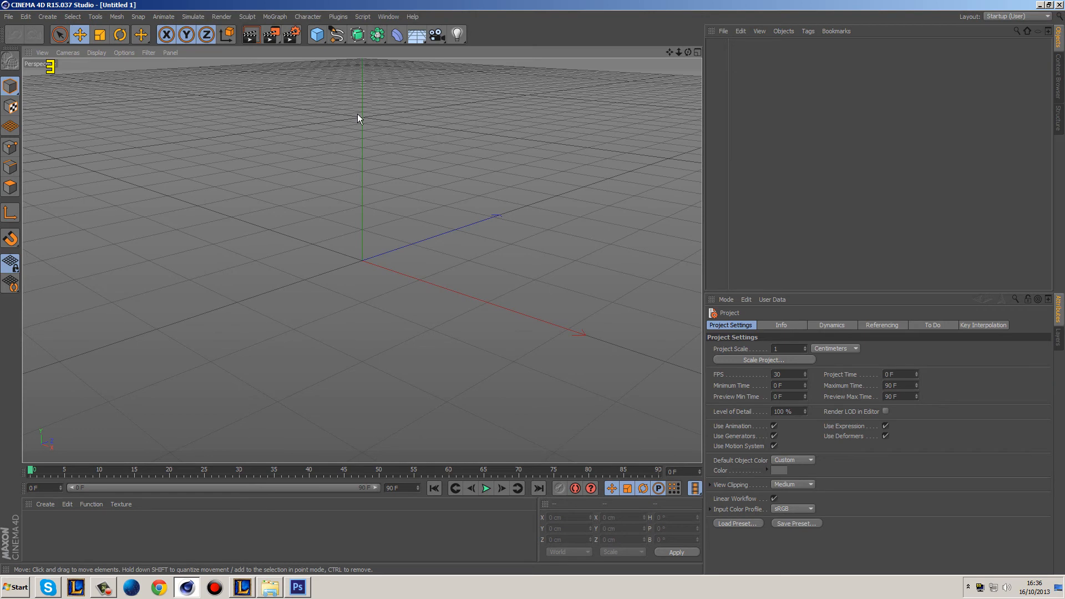
- Load Sword_Concept from the Desktop as the background image of the Front viewport
middle_click(357, 117)
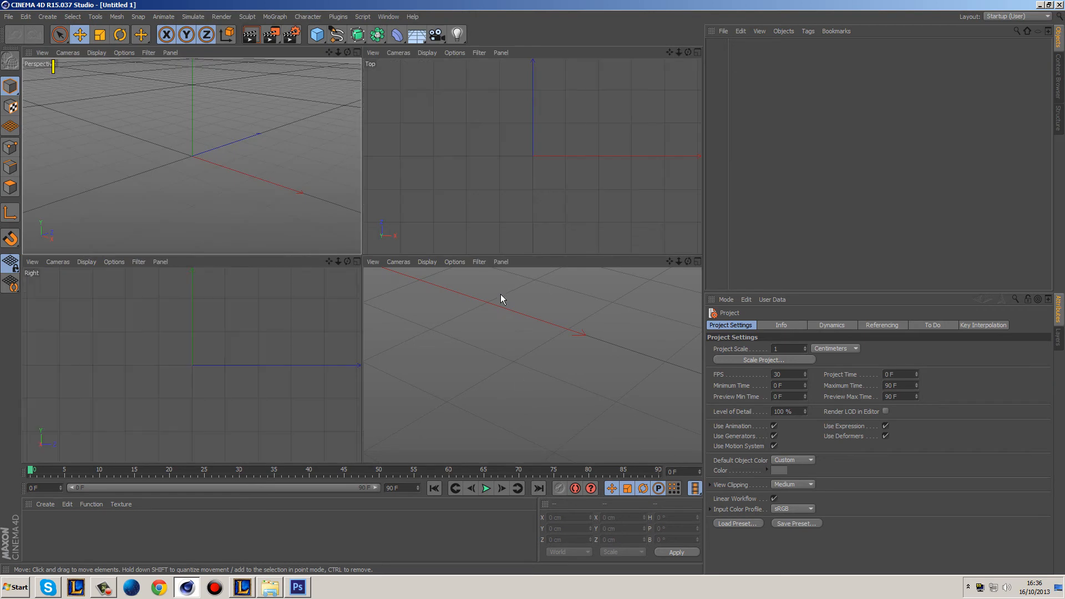
left_click(454, 261)
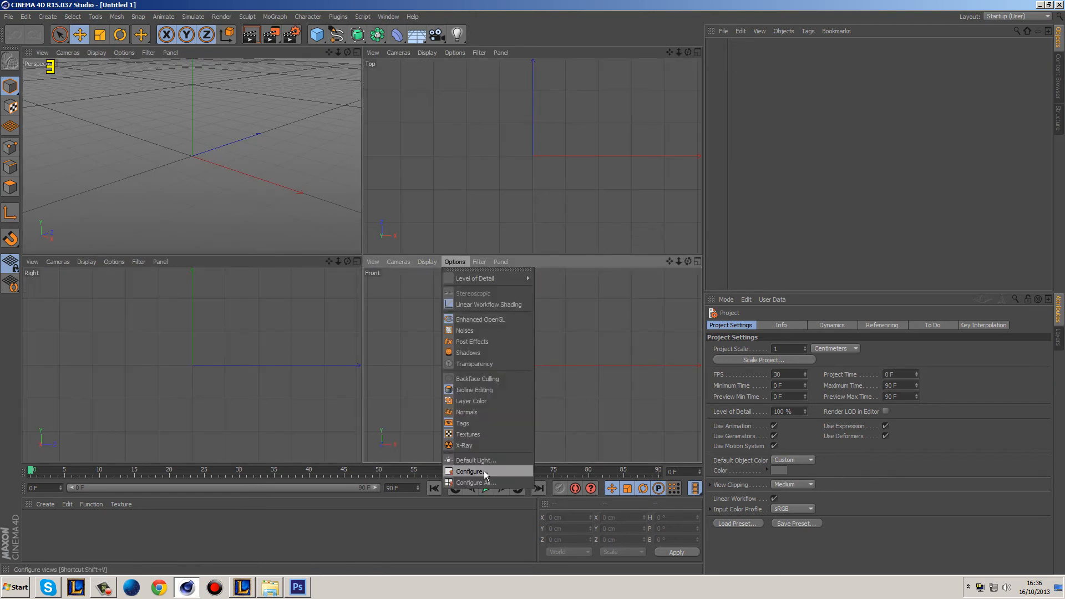
left_click(484, 472)
left_click(850, 327)
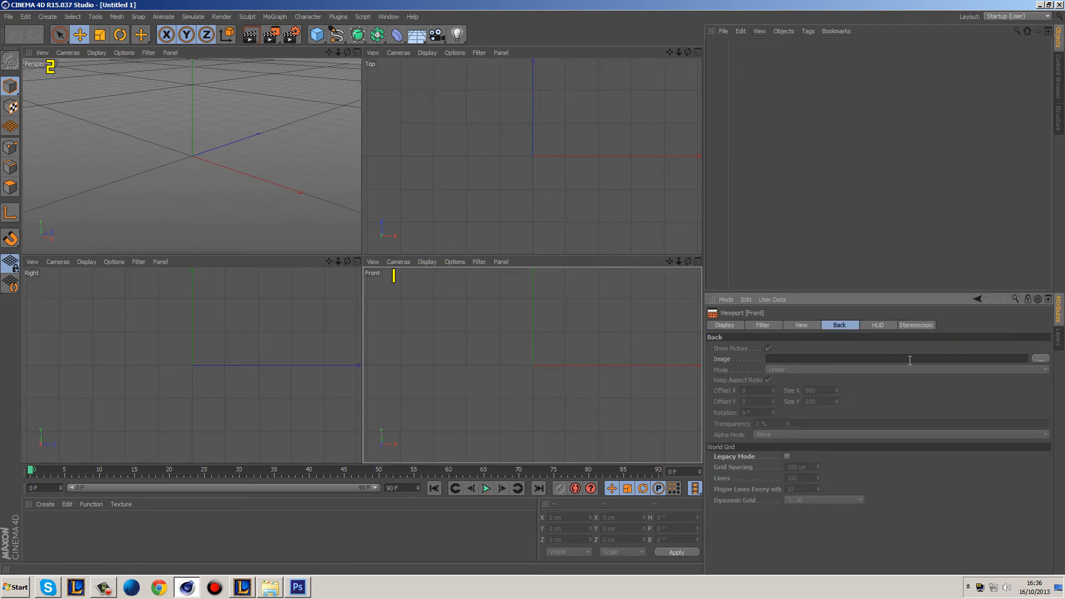
left_click(1041, 360)
left_click(235, 151)
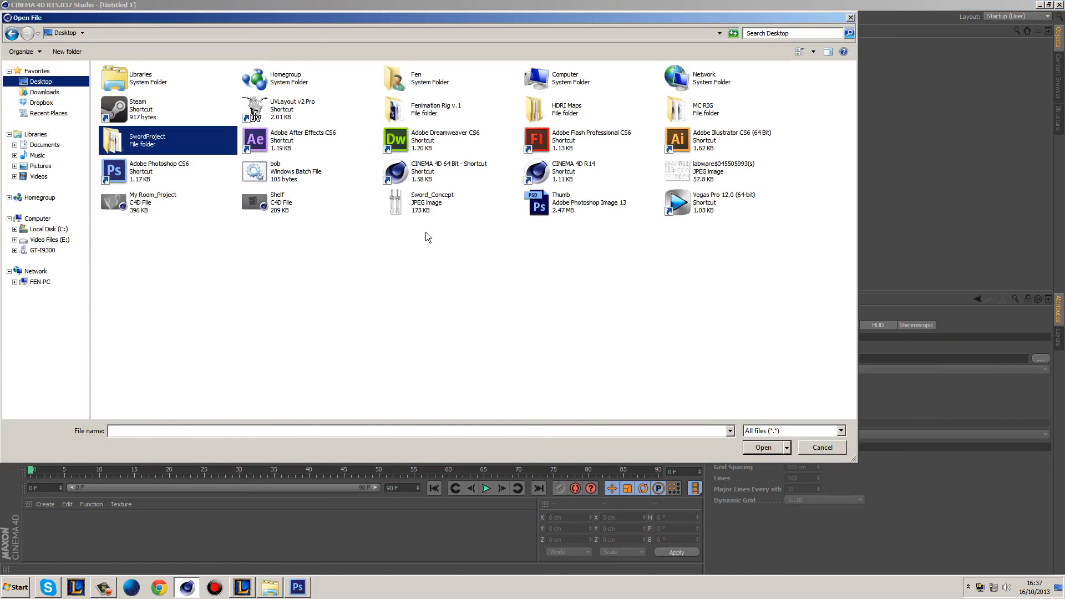
left_click(465, 215)
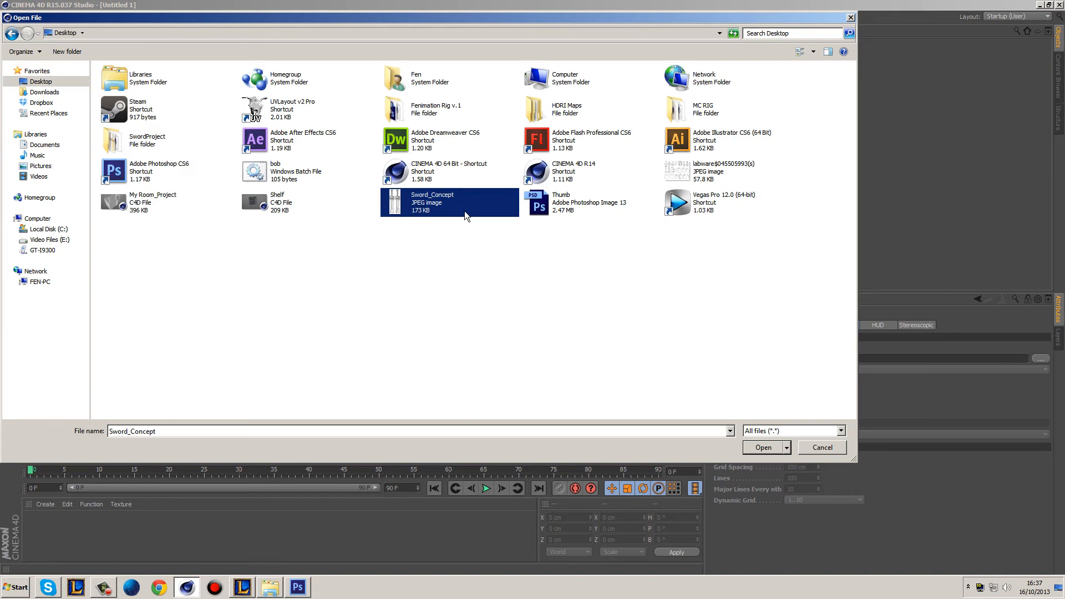
left_click(757, 448)
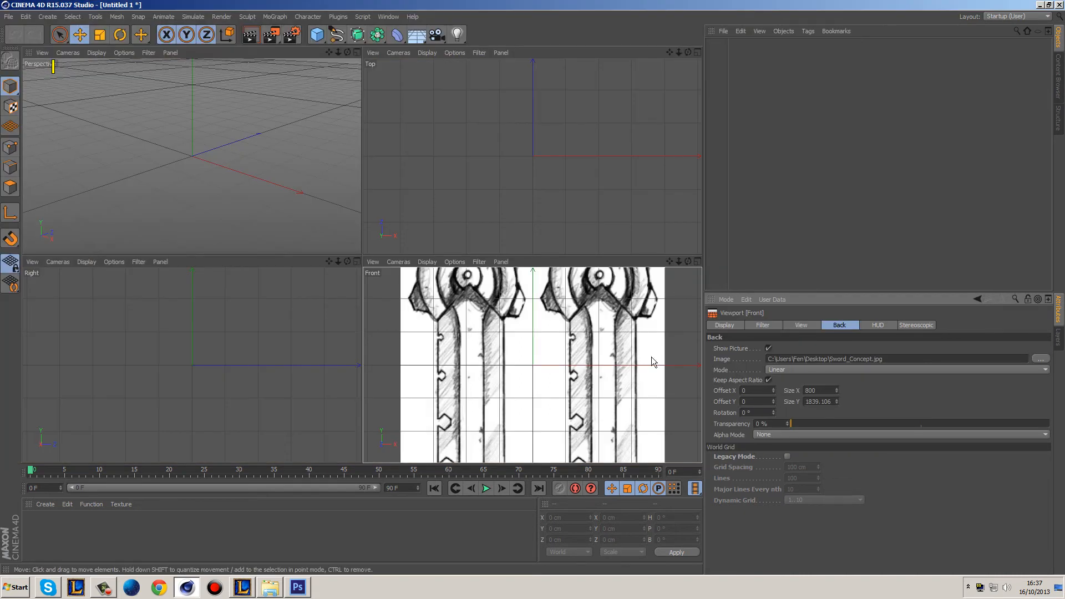
- Maximise the Front view and set the background image's horizontal offset to 185 so the clean sword is centred on the vertical axis
middle_click(686, 372)
scroll(627, 383, "down", 5)
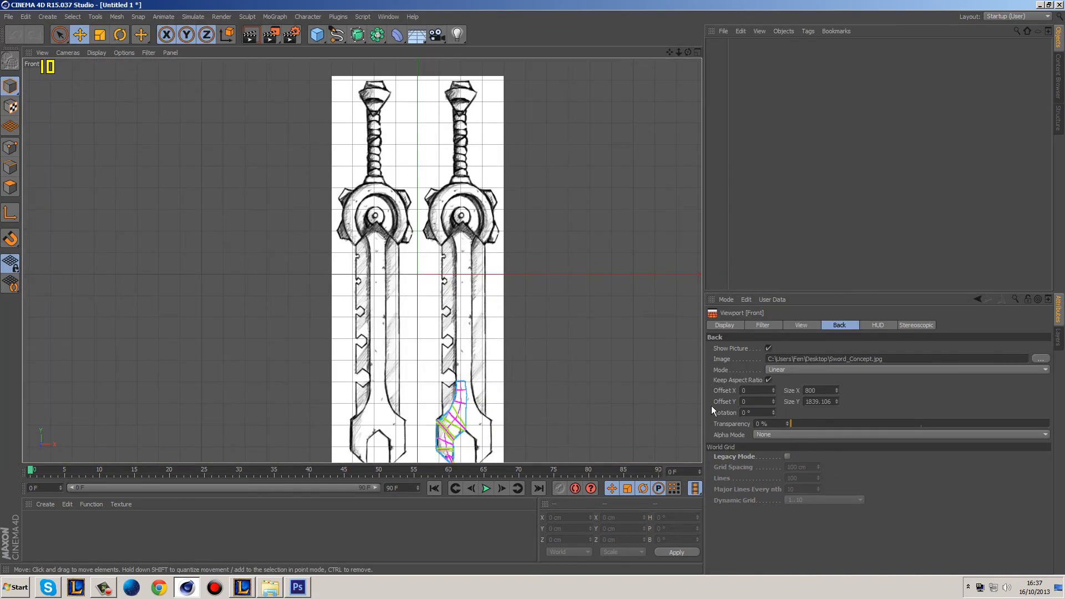
left_click_drag(774, 387, 829, 387)
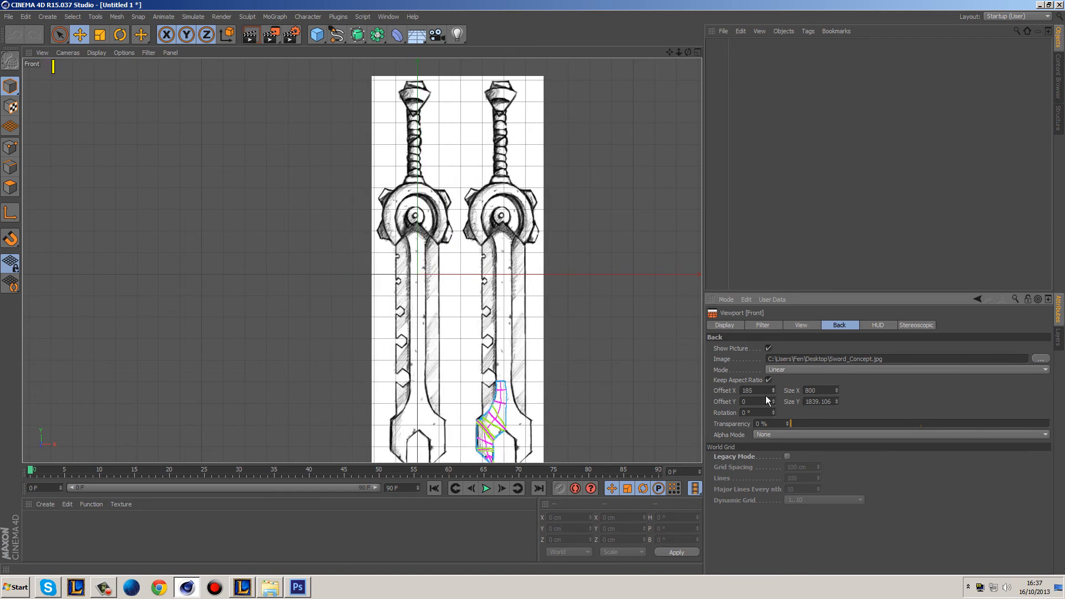
- Tilt the Front view, undo that view change, and set the Front view as the render view
mouse_move(481, 374)
left_mouse_down("alt")
mouse_move(463, 366)
mouse_move(472, 368)
left_mouse_up("alt")
left_click(41, 52)
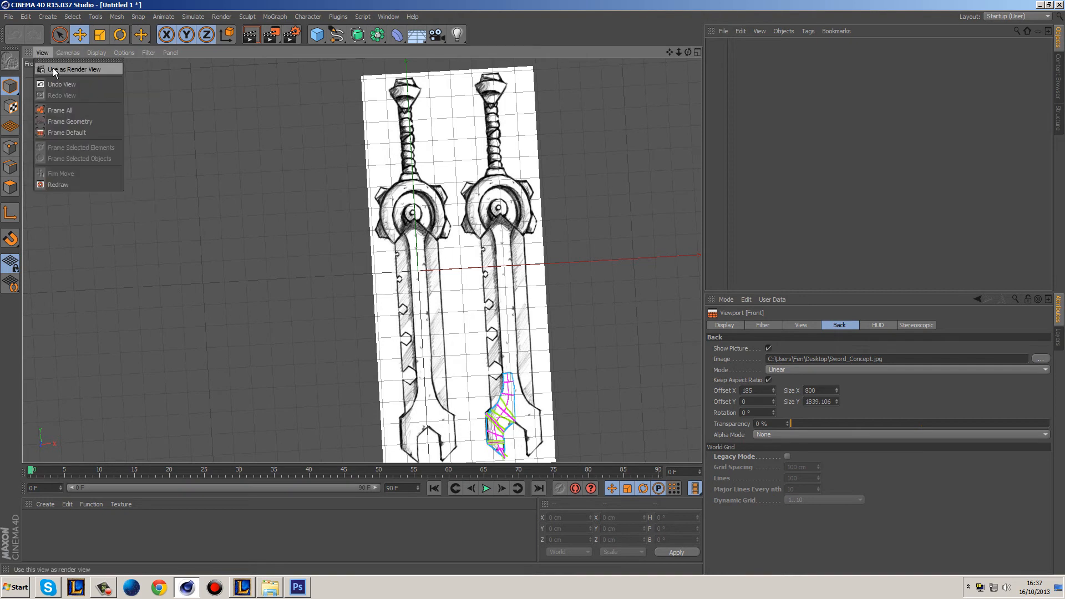
left_click(52, 69)
left_click(47, 53)
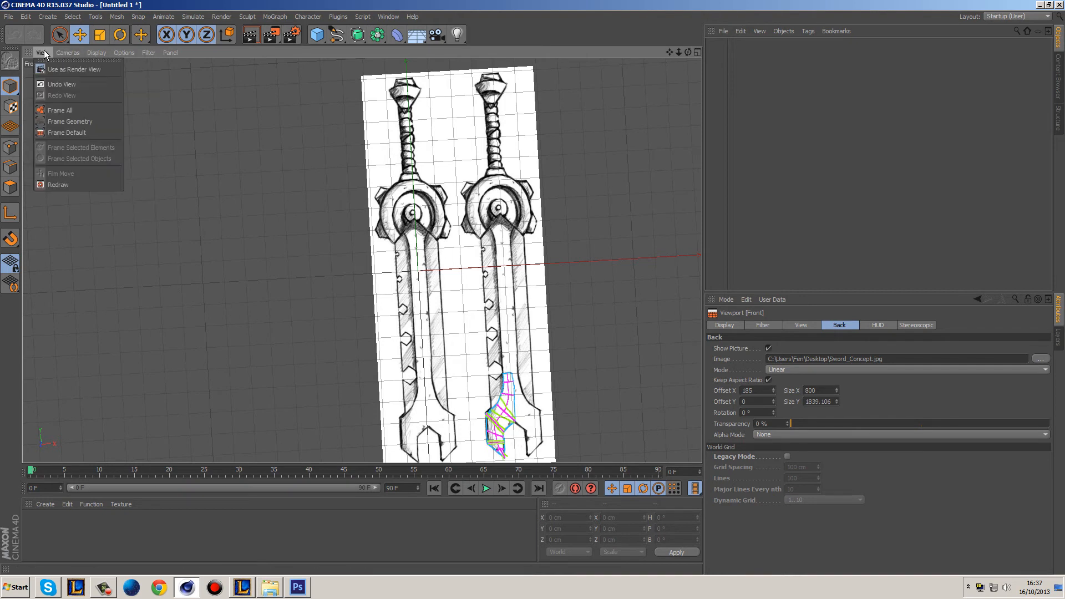
left_click(59, 85)
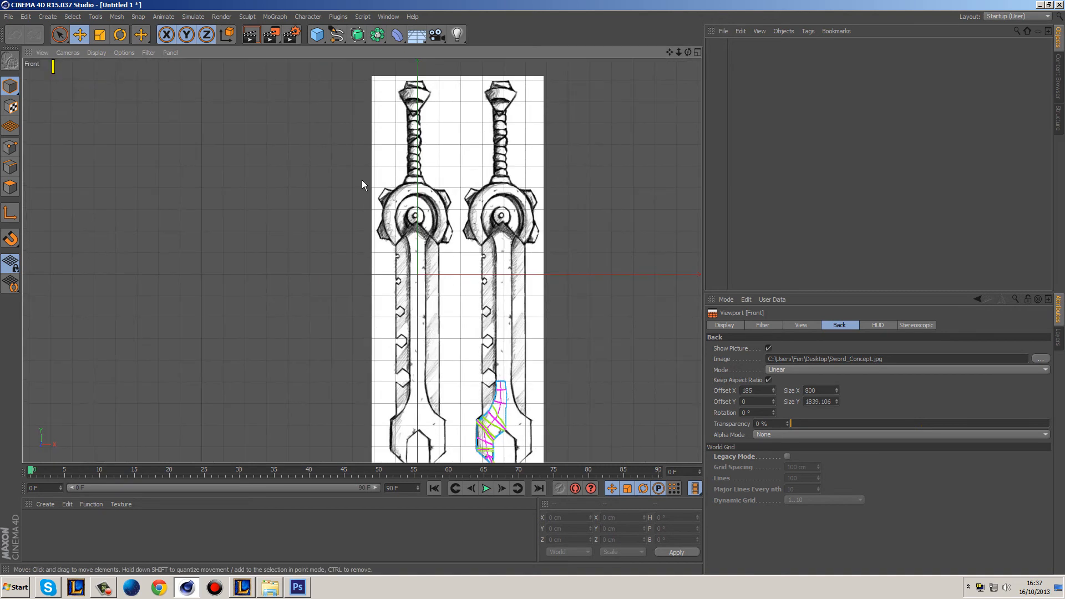
left_click(42, 52)
left_click(52, 68)
- Switch the interface layout to Modeling for work on the sword's forked tip
scroll(499, 312, "up", 2)
scroll(422, 327, "up", 1)
scroll(406, 351, "up", 2)
left_click(994, 17)
left_click(1007, 57)
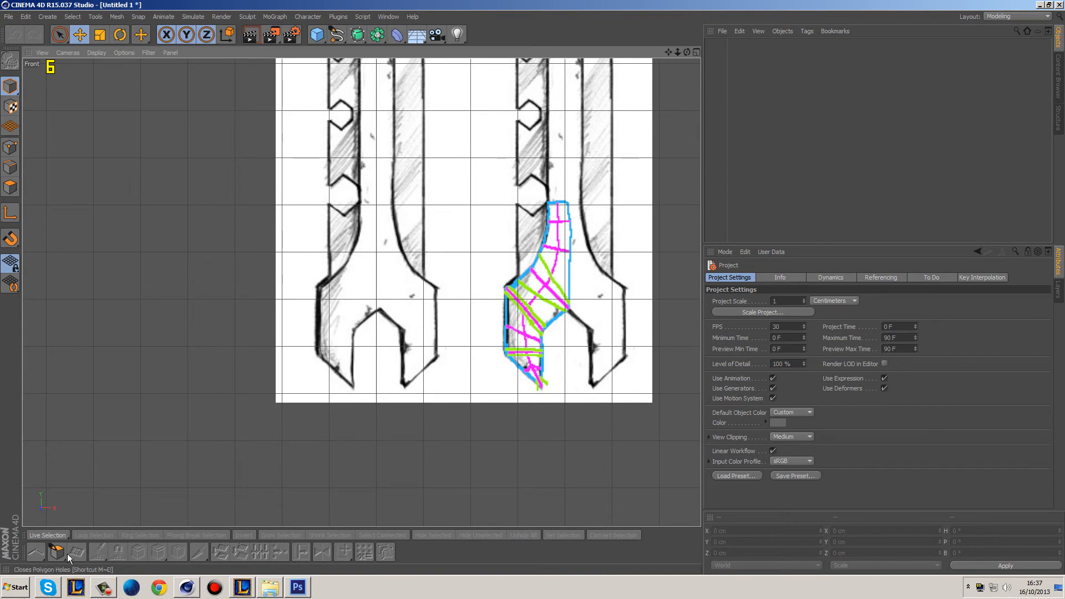
- Trace the left half of the clean sword's forked tip with Create Polygon in N-gon mode, and display it in Gouraud Shading (Lines)
left_click(56, 552)
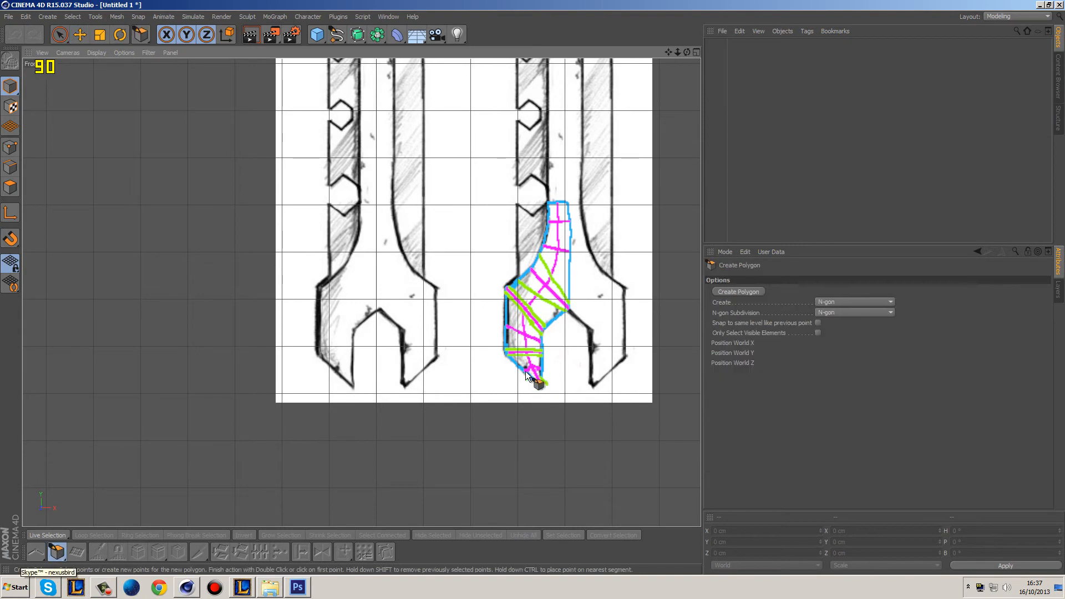
left_click(353, 385)
left_click(319, 352)
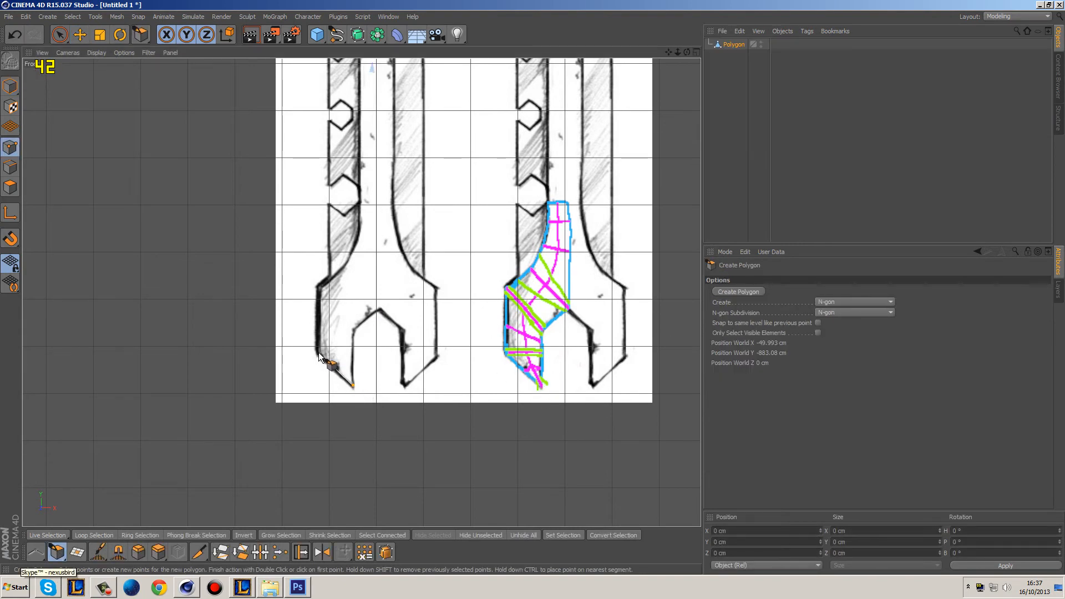
left_click(319, 287)
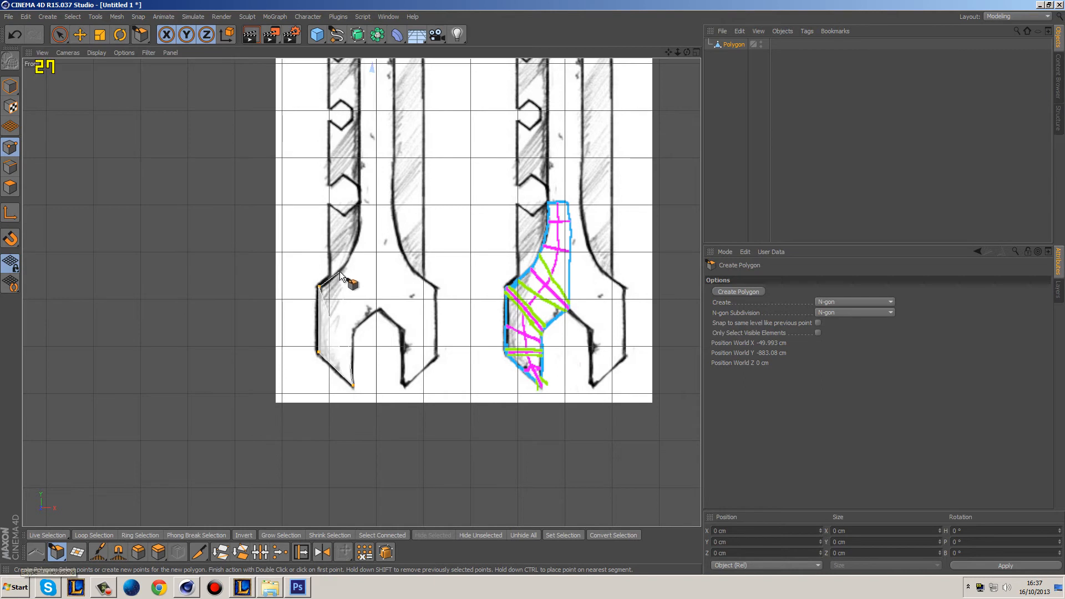
left_click(341, 269)
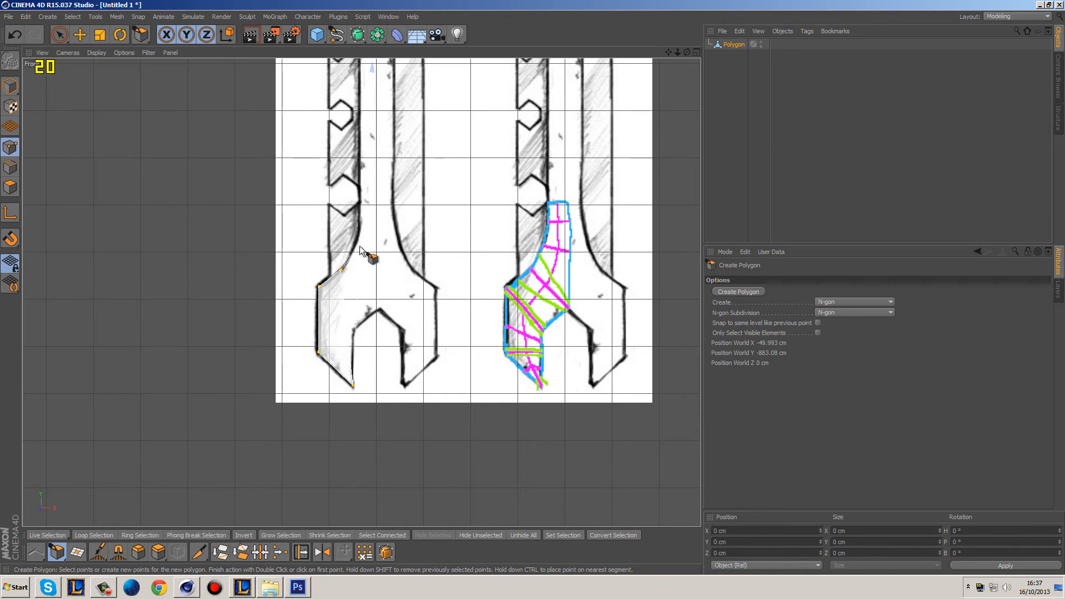
left_click(357, 241)
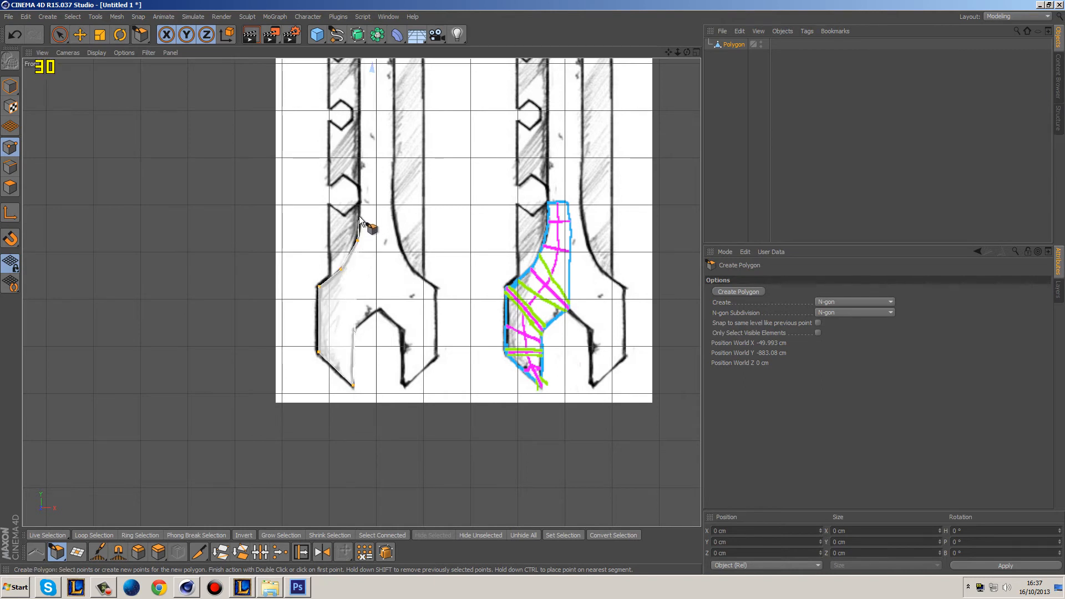
left_click(359, 215)
left_click(359, 187)
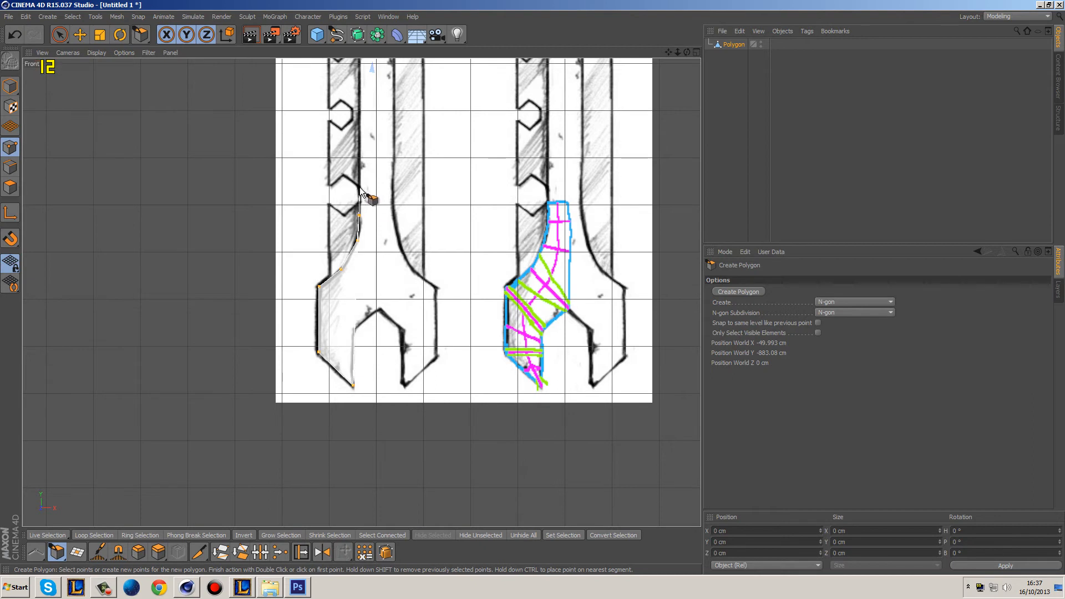
left_click(376, 186)
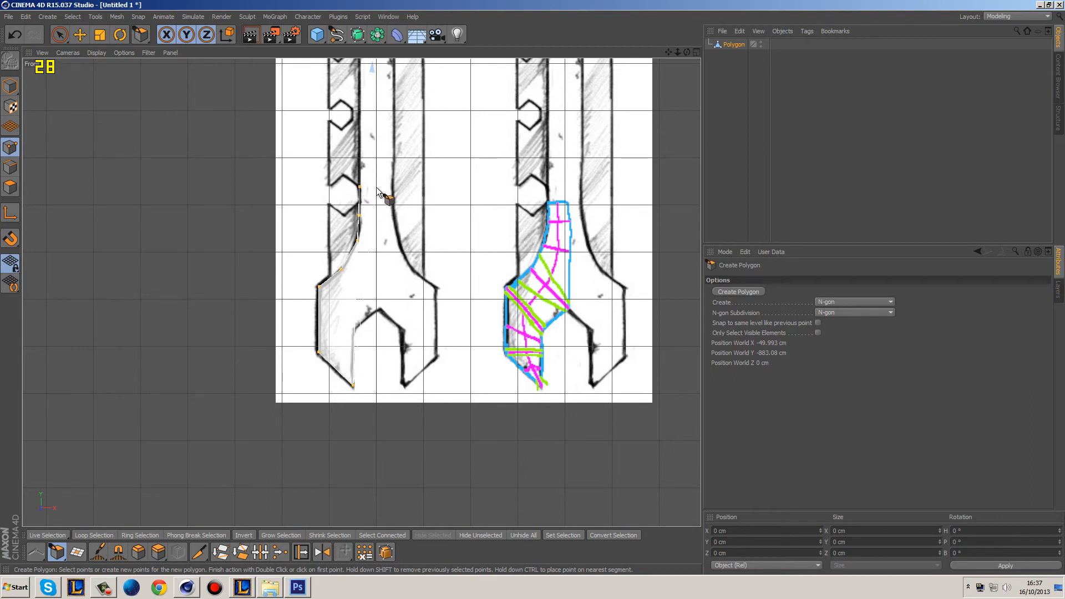
left_click(379, 309)
left_click(353, 331)
left_click(353, 386)
key("space")
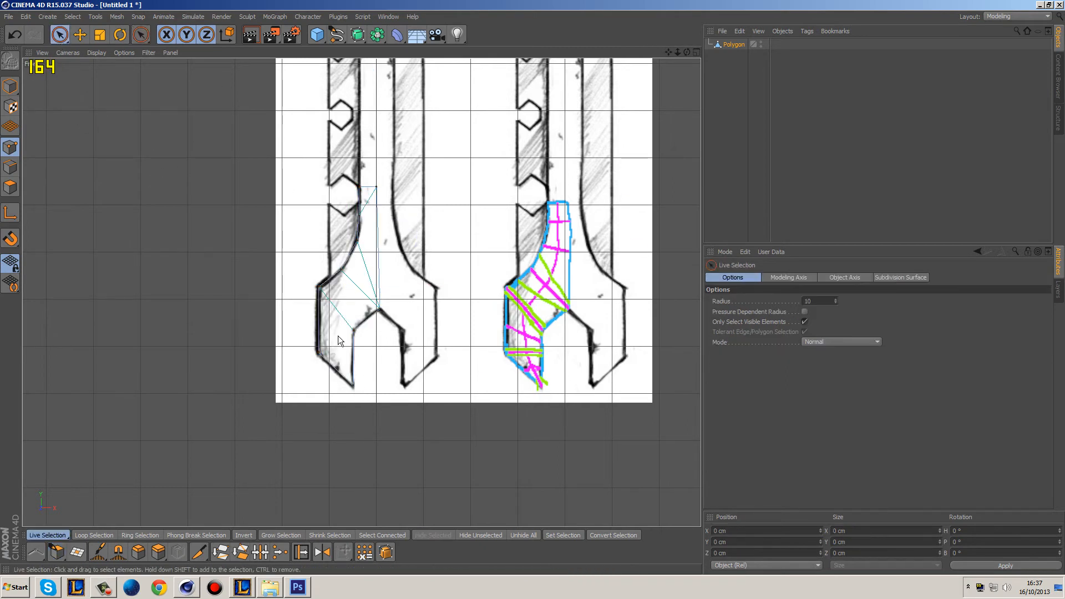
left_click(97, 53)
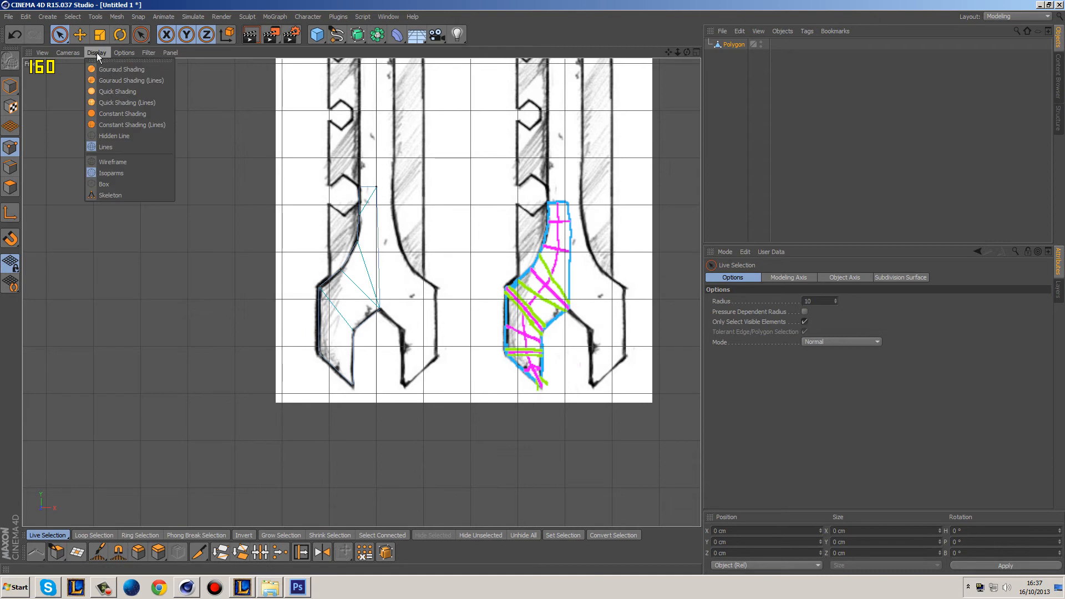
left_click(115, 82)
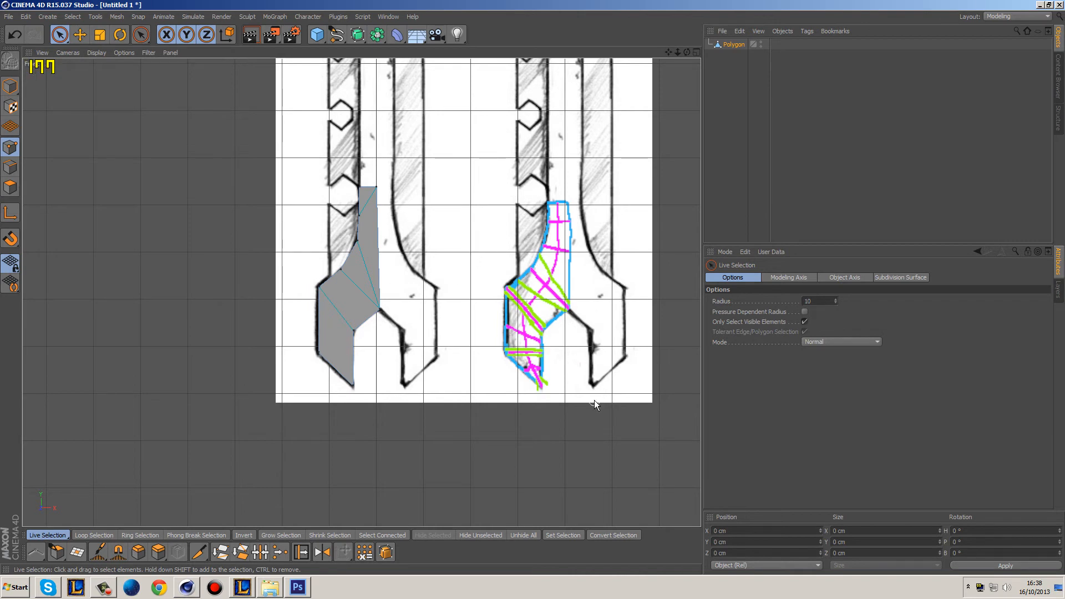
- Knife crosswise cuts through the polygon's stem, bend and lower jaw following the colour-coded plan, undoing the extra cut above the jaw tip
left_click(198, 552)
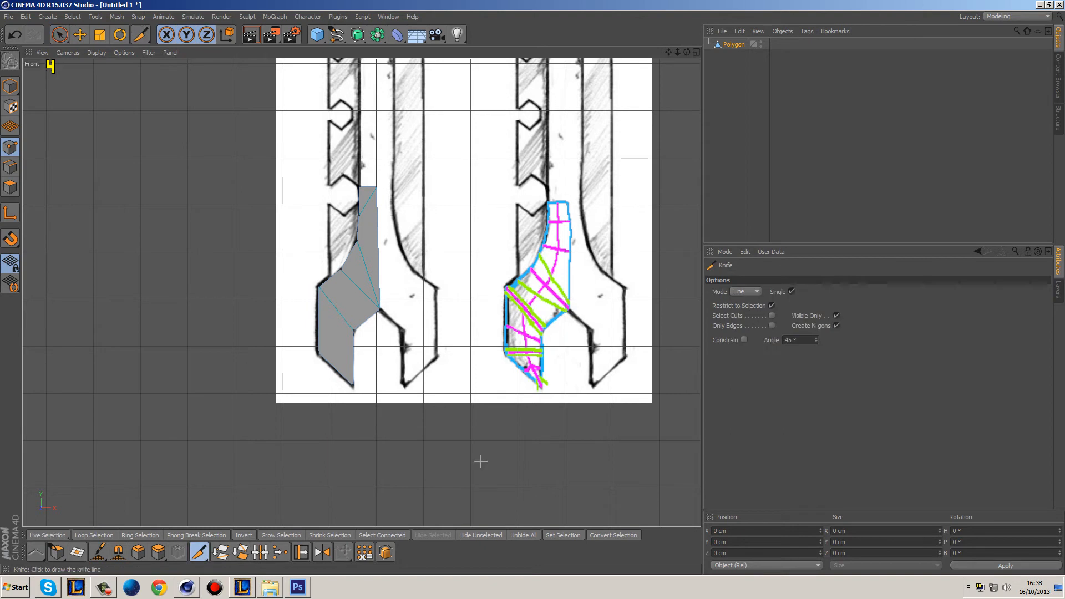
mouse_move(359, 216)
left_mouse_down()
mouse_move(395, 215)
mouse_move(370, 307)
mouse_move(379, 309)
left_mouse_up()
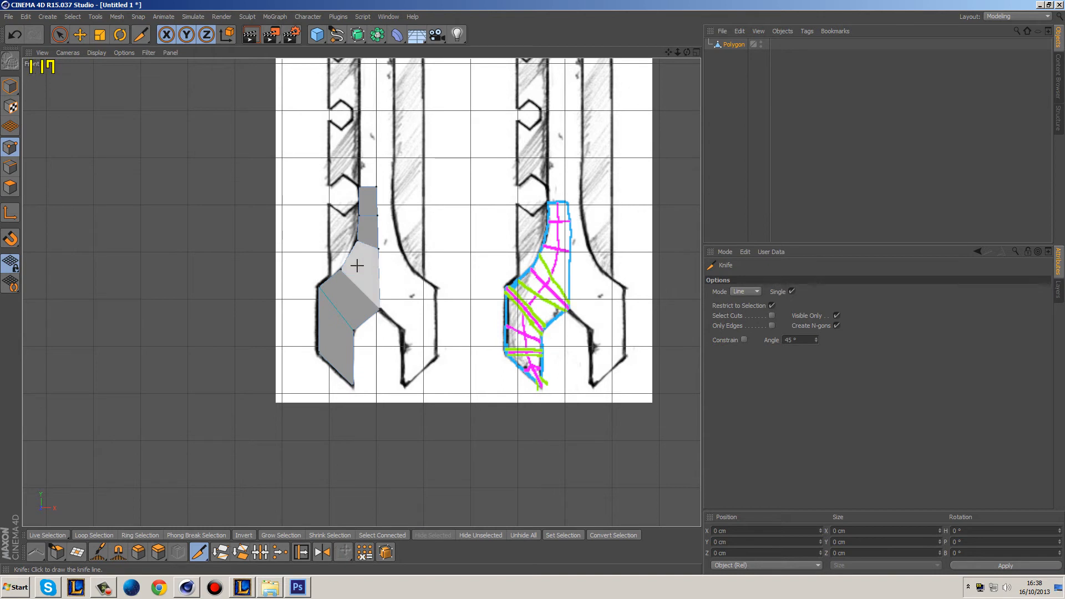
left_click_drag(319, 287, 353, 331)
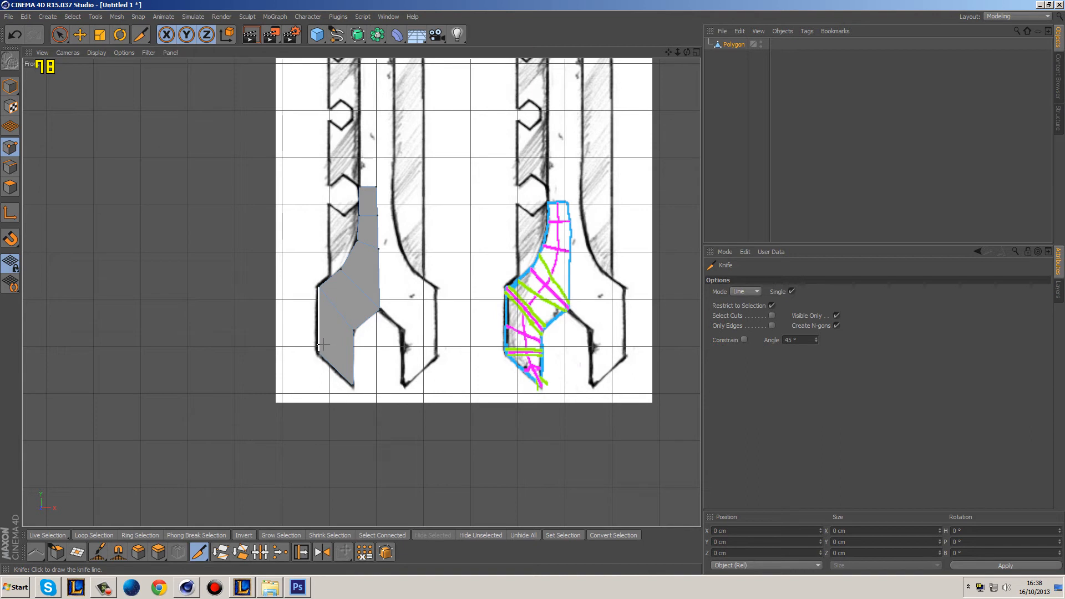
left_click_drag(318, 334, 359, 353)
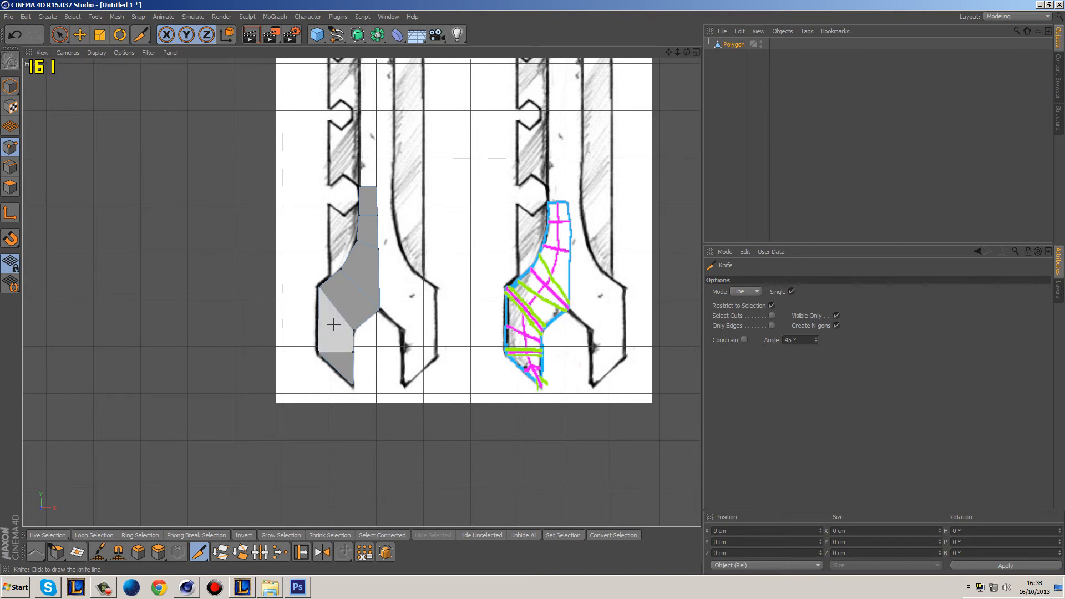
left_click_drag(302, 333, 384, 345)
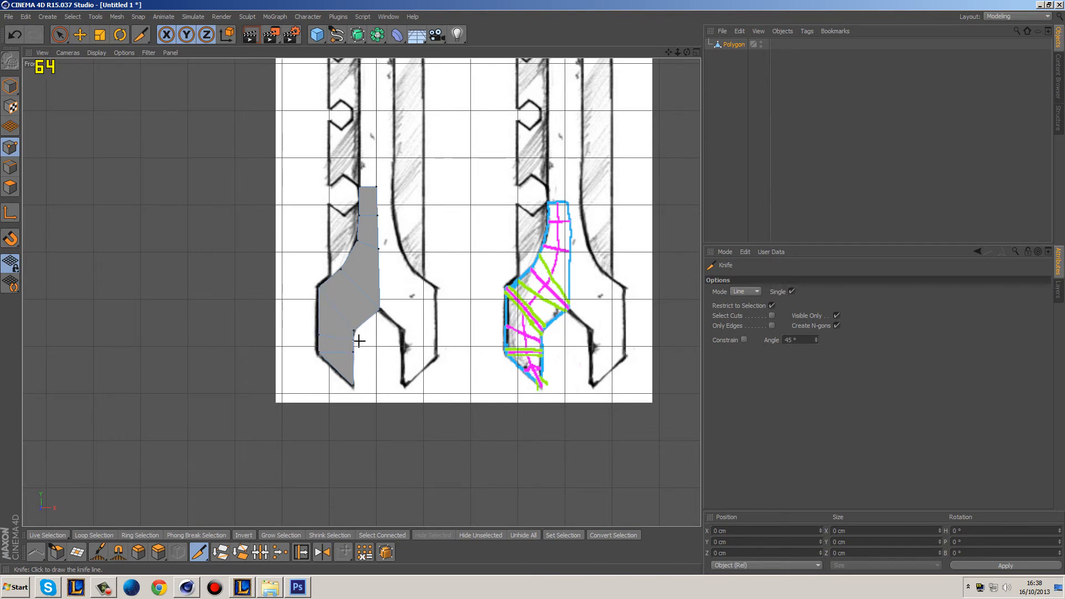
key("ctrl+z")
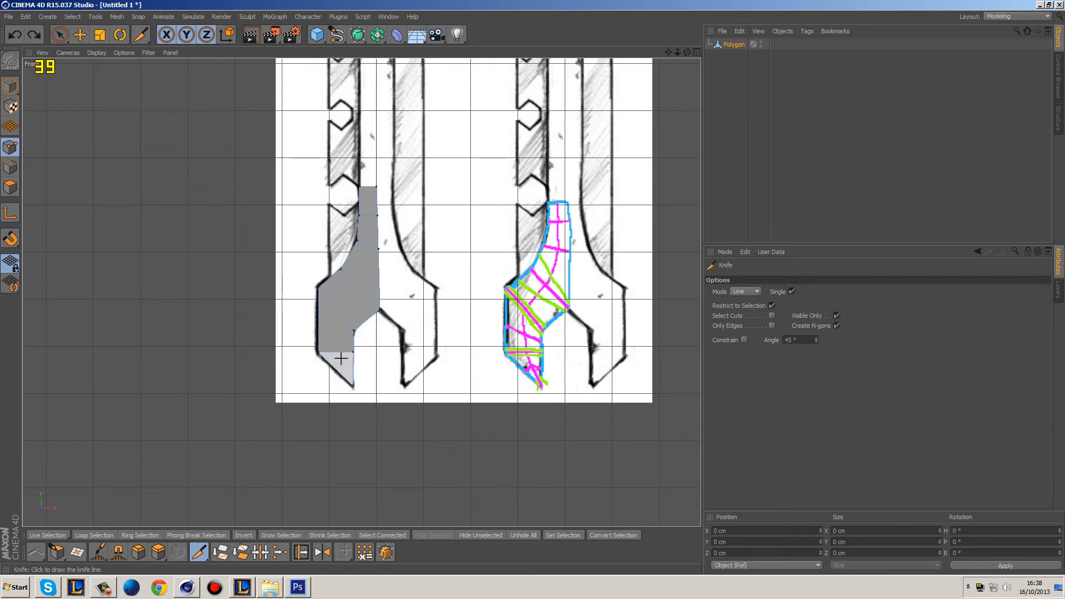
- Knife a lengthwise centre line through the polygon from the lower jaw cut up to the top edge of the stem
left_click_drag(337, 352, 356, 294)
left_click(360, 290)
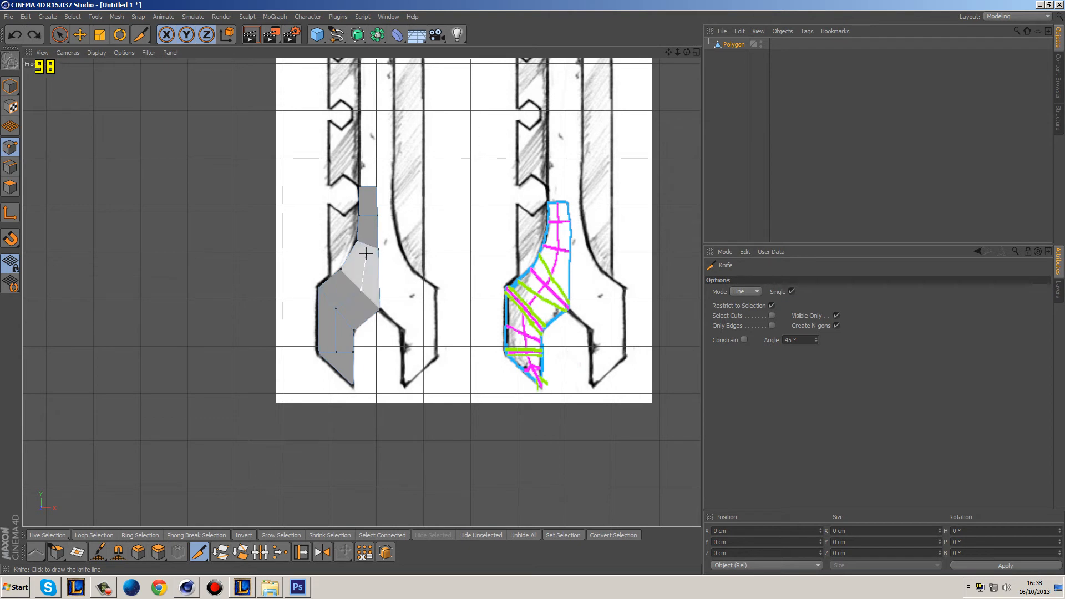
left_click(369, 246)
left_click(369, 216)
left_click(368, 187)
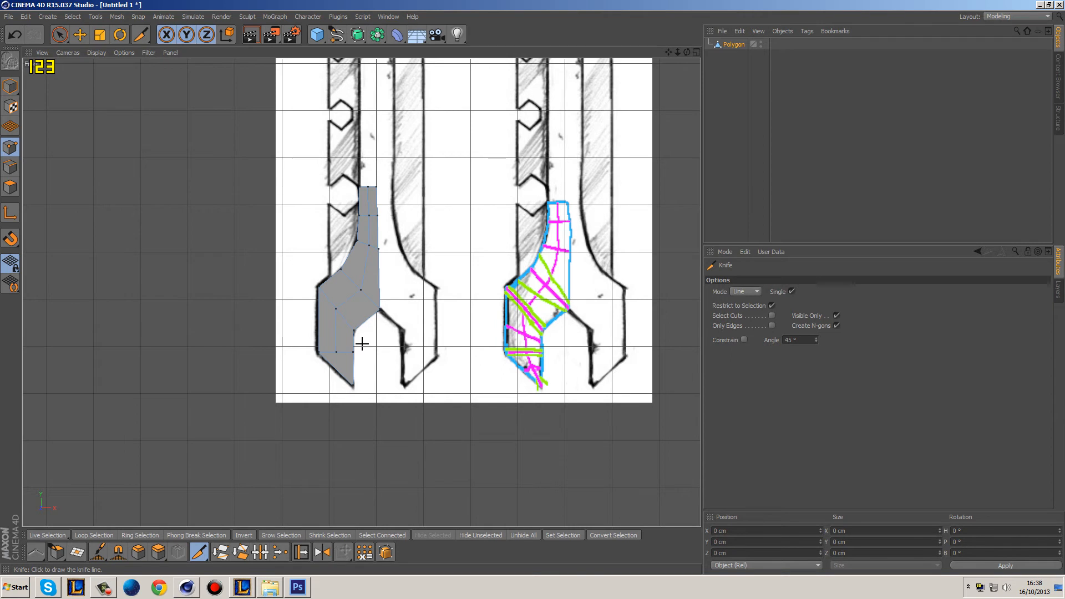
- Add a Subdivision Surface as the parent of the traced polygon
scroll(362, 344, "up", 1)
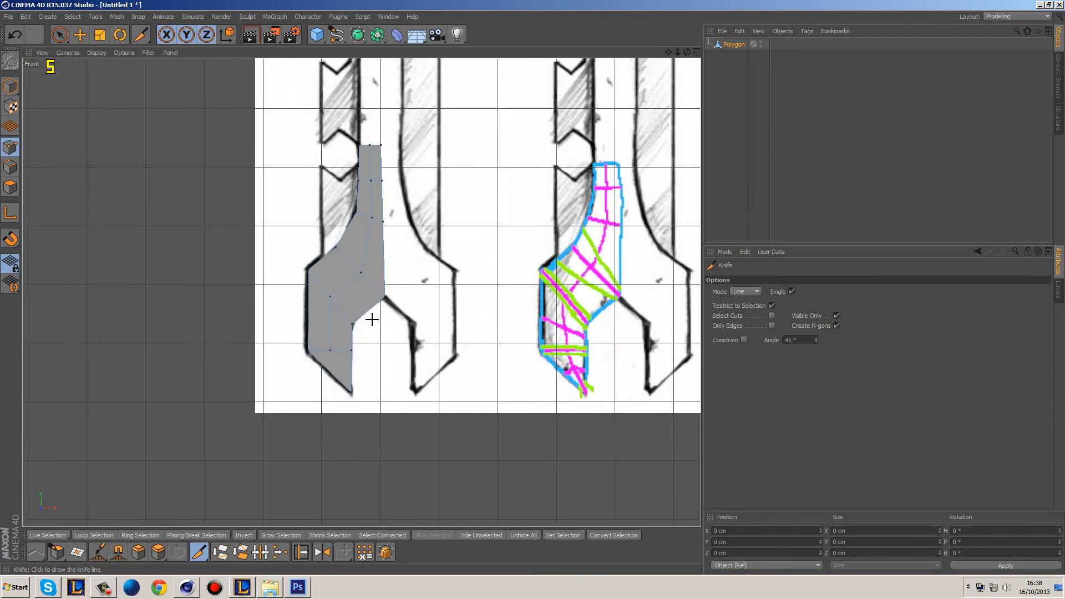
left_click(364, 41)
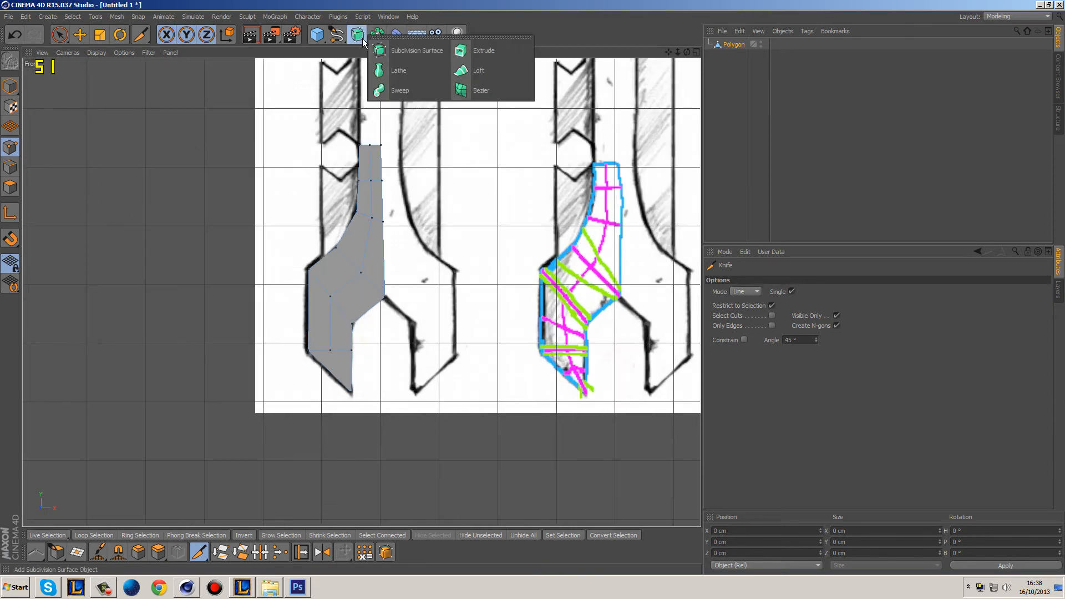
left_click(404, 51)
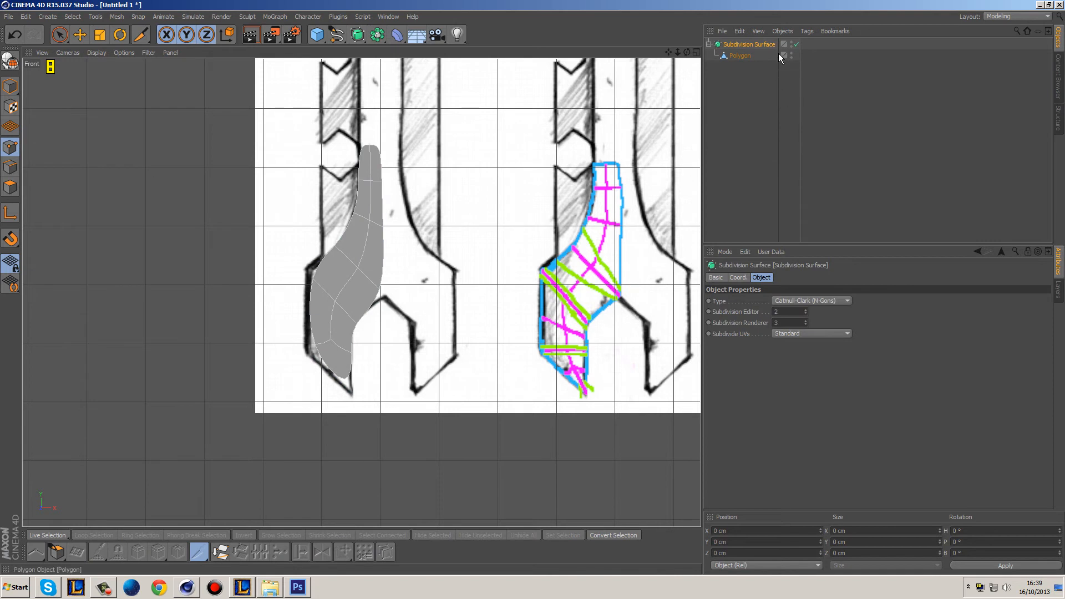
- Toggle the Subdivision Surface off and on to compare the smoothed shape with the drawing's outline
key("q")
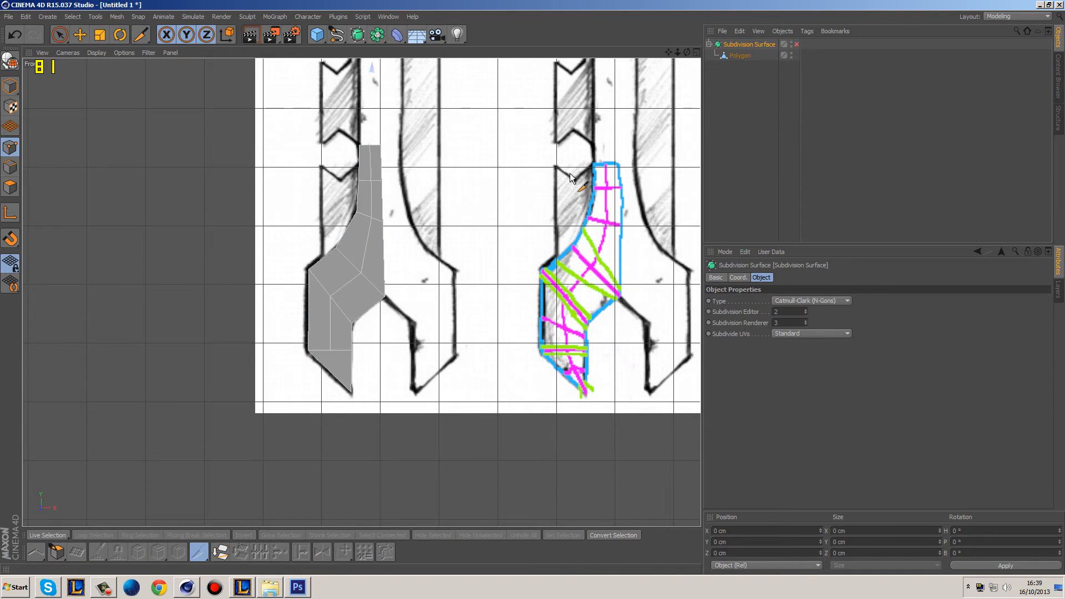
key("q")
key("q")
key("q")
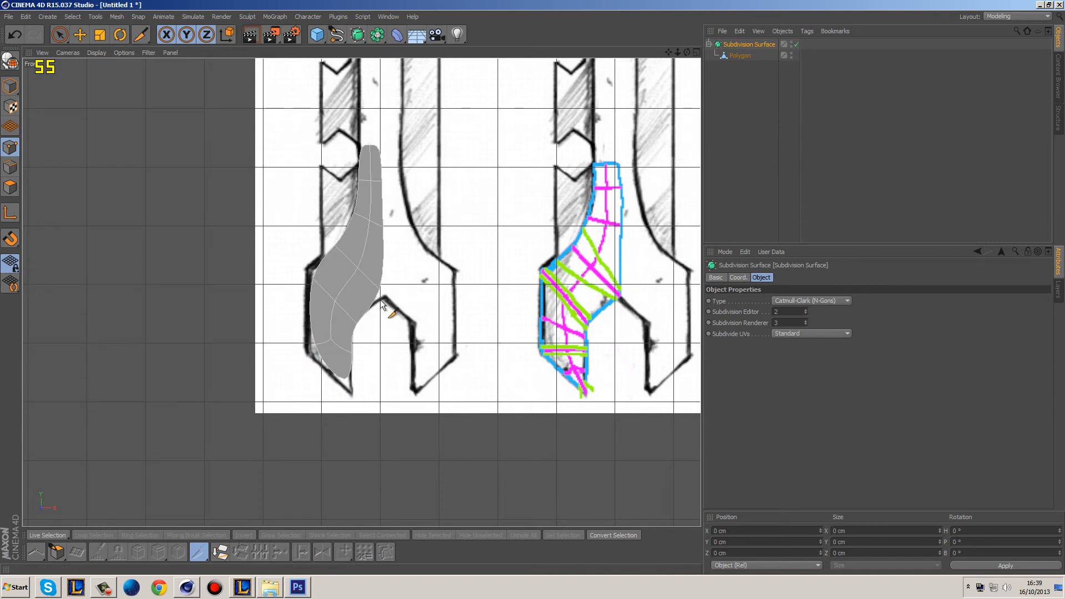
- Knife support cuts across the traced polygon just above and below the crosswise cut at the lower jaw's outer corner
key("q")
key("q")
key("q")
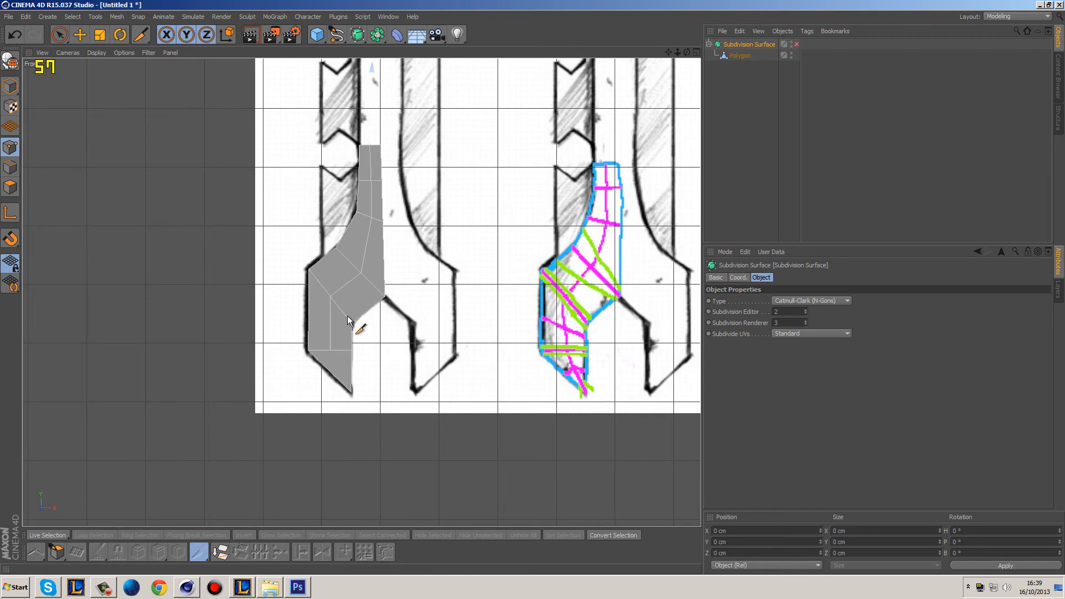
left_click(737, 55)
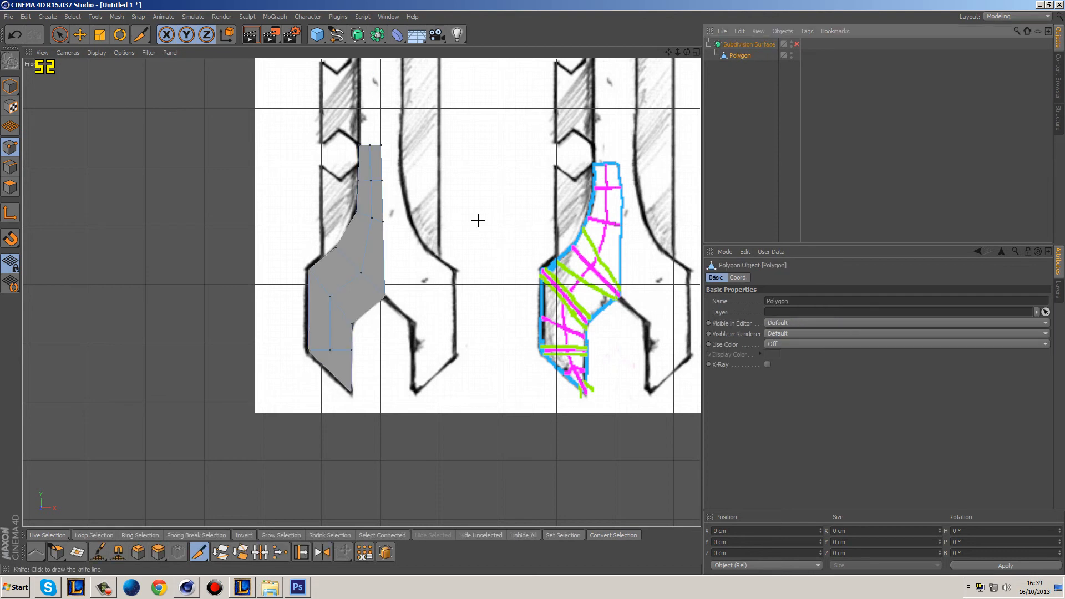
scroll(389, 377, "up", 3)
scroll(389, 376, "up", 1)
middle_click_drag(484, 301, 366, 340, "alt")
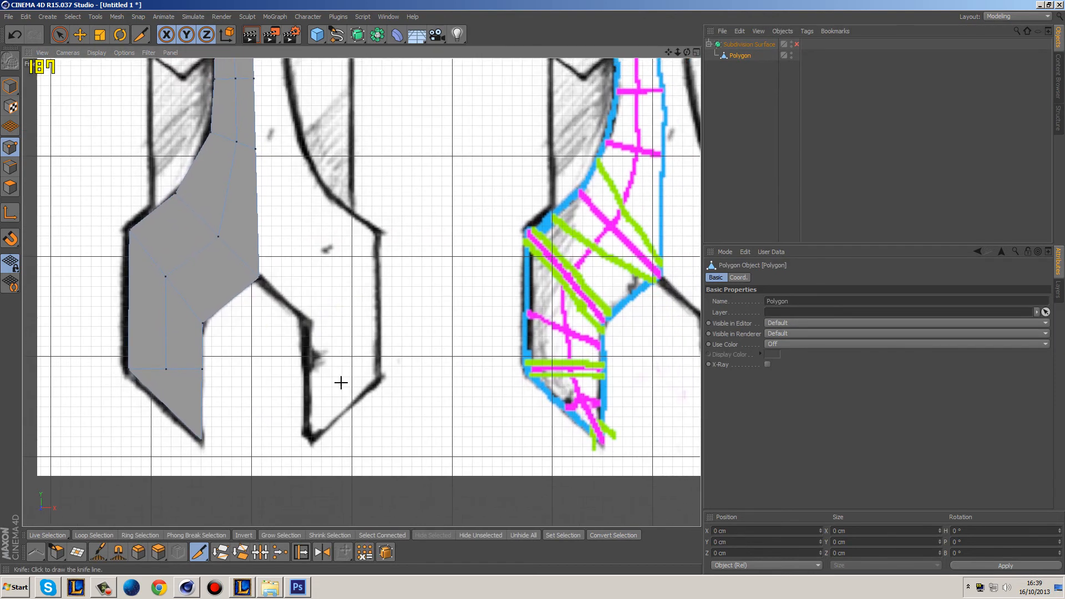
mouse_move(121, 363)
left_mouse_down()
mouse_move(211, 365)
mouse_move(118, 375)
left_mouse_up()
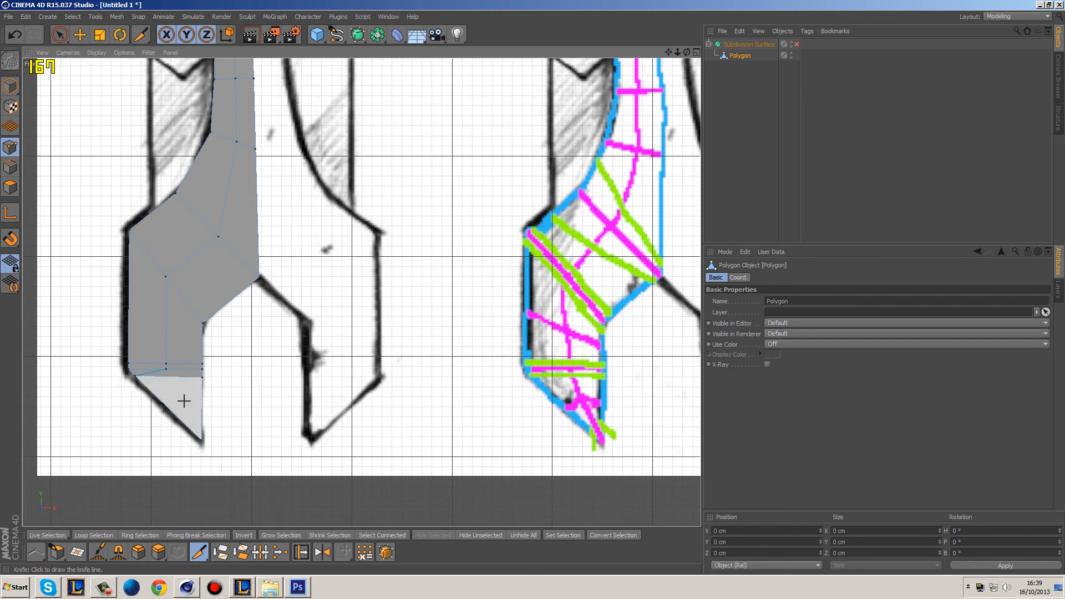
- Knife the lengthwise centre line down toward the lower jaw's tip and add a short crosswise cut across the tip
left_click(166, 376)
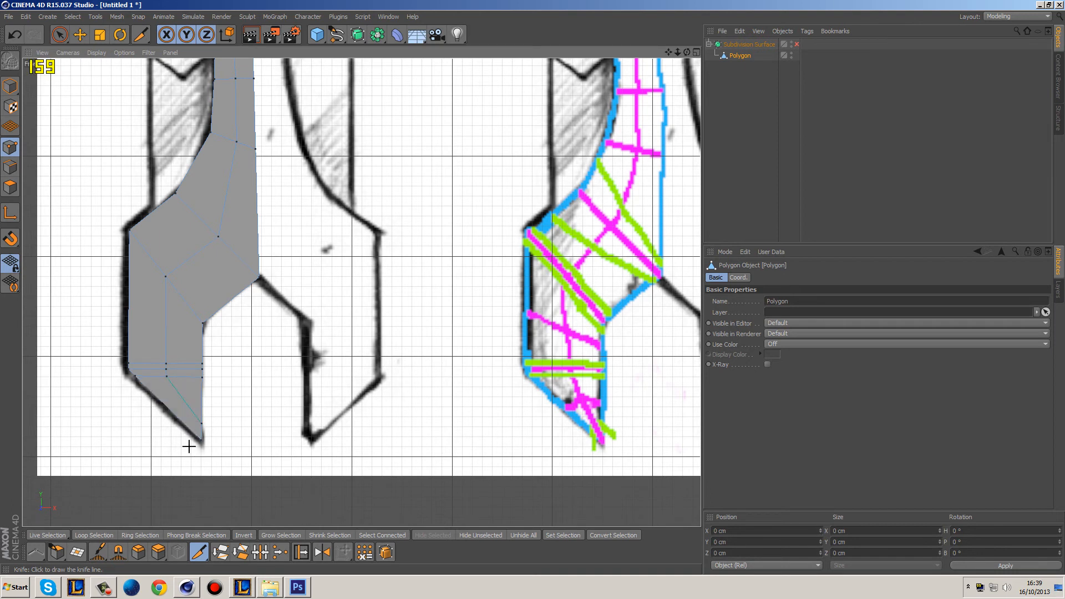
left_click(189, 427)
left_click(173, 413)
left_click(166, 377)
key("ctrl+z")
left_click(201, 424)
- Delete the inner edge at the lower jaw's tip in edge mode, undoing the first removal attempt
scroll(155, 450, "up", 5)
left_click(11, 167)
key("space")
left_click(273, 401)
right_click(276, 403)
left_click(332, 368)
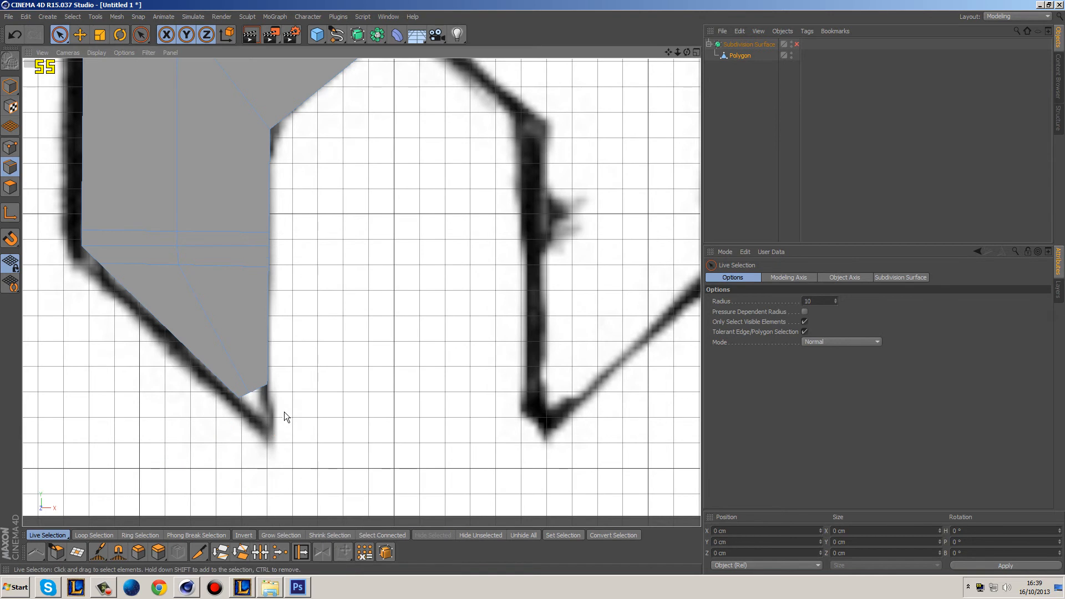
key("ctrl+z")
left_click(279, 413)
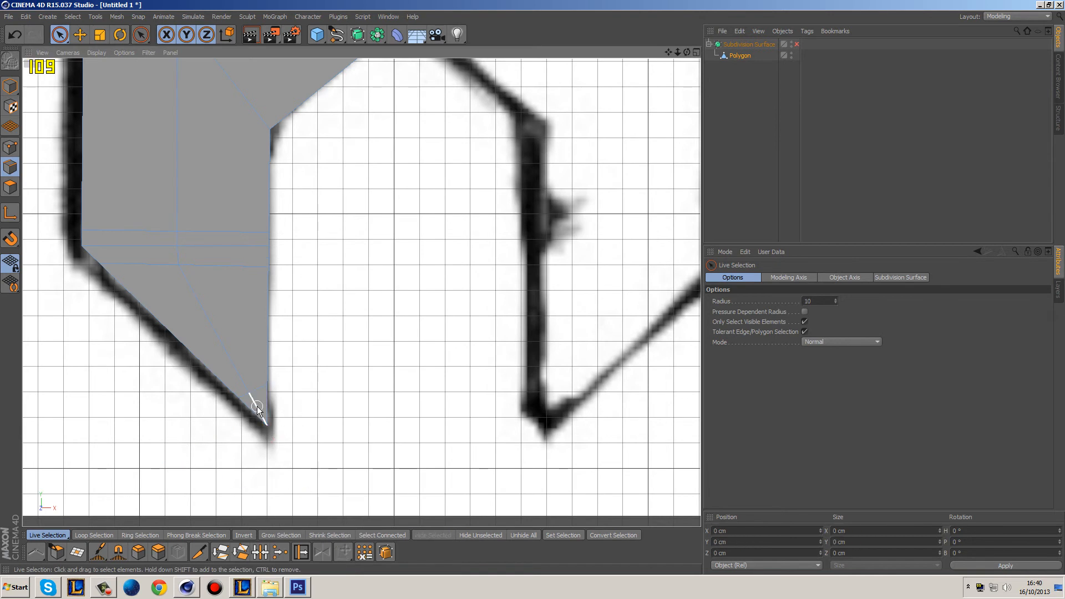
left_click(252, 412)
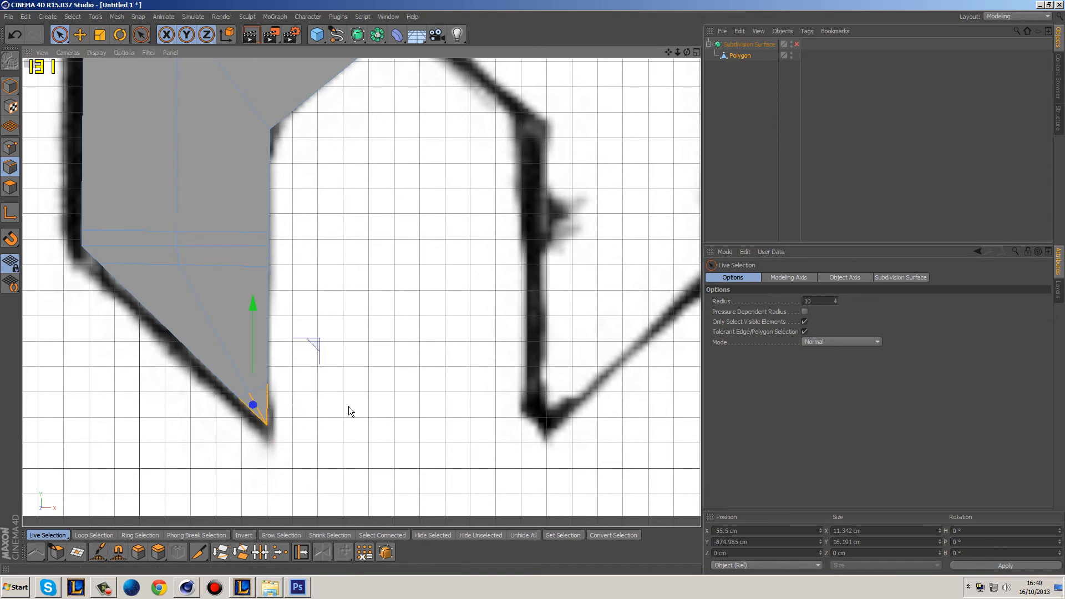
key("Delete")
- Rebuild the lower jaw's tip as a single triangle with Create Polygon, matching the drawing's point
left_click(57, 551)
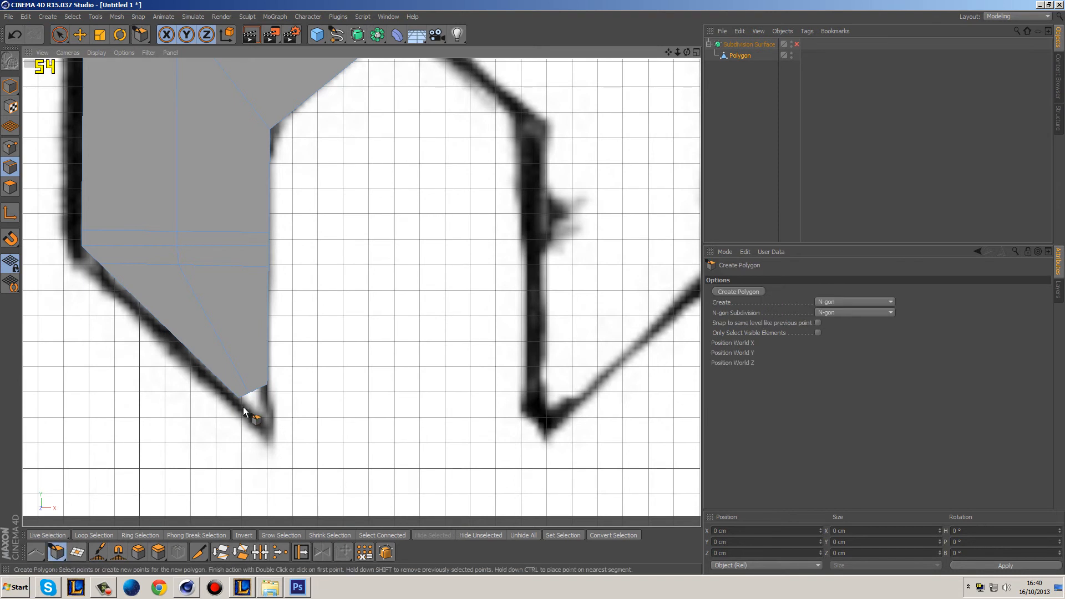
left_click(239, 398)
left_click(265, 431)
left_click(267, 384)
left_click(239, 398)
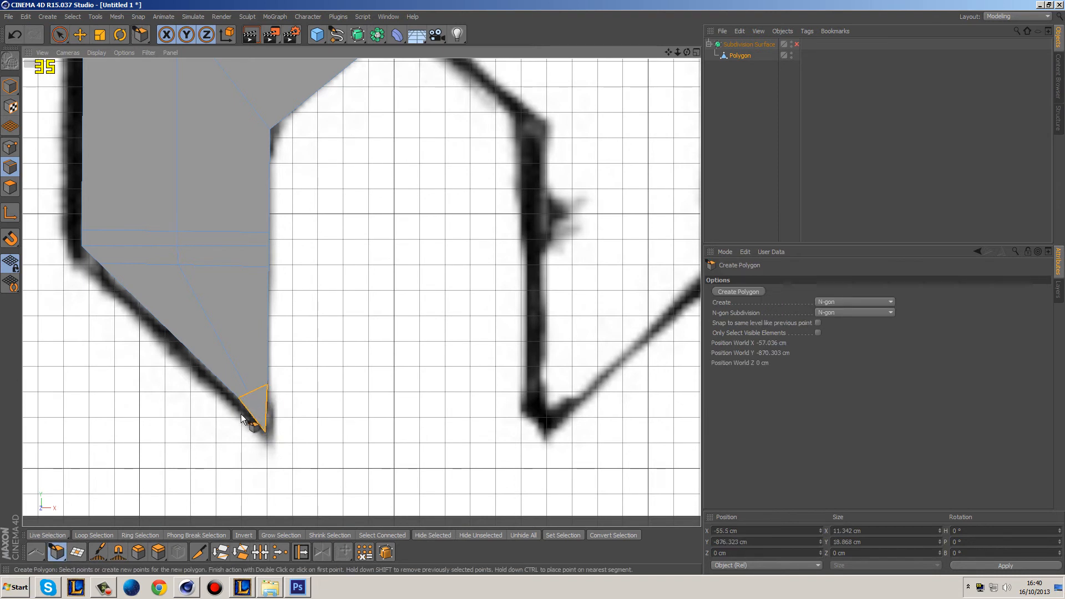
key("space")
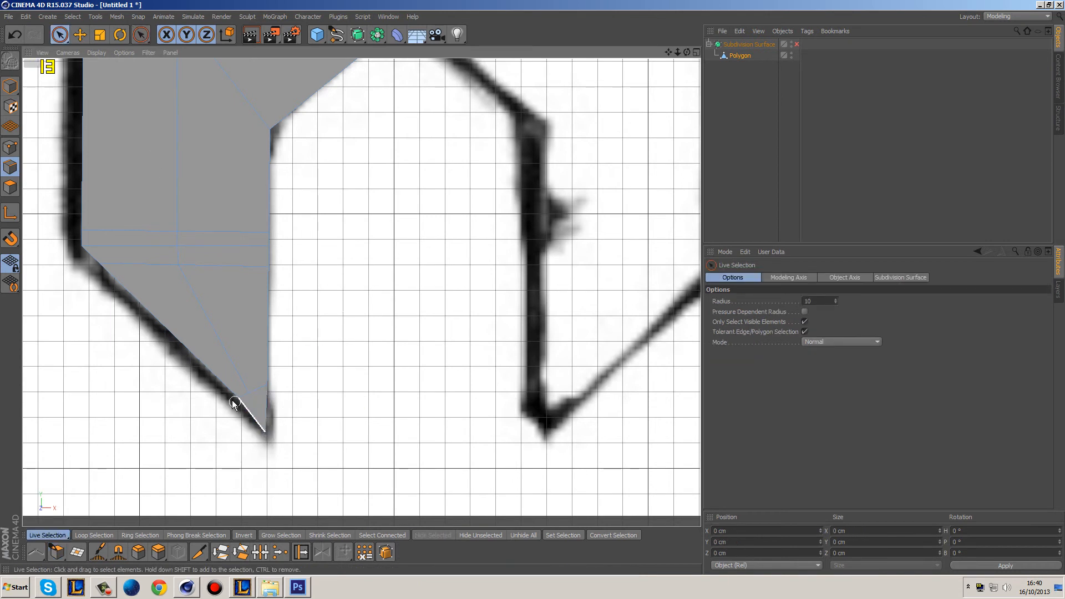
- Move the centre line's lowest point slightly up, away from the jaw tip
left_click(11, 154)
left_click(247, 382)
left_click_drag(304, 323, 302, 316)
left_click(245, 382)
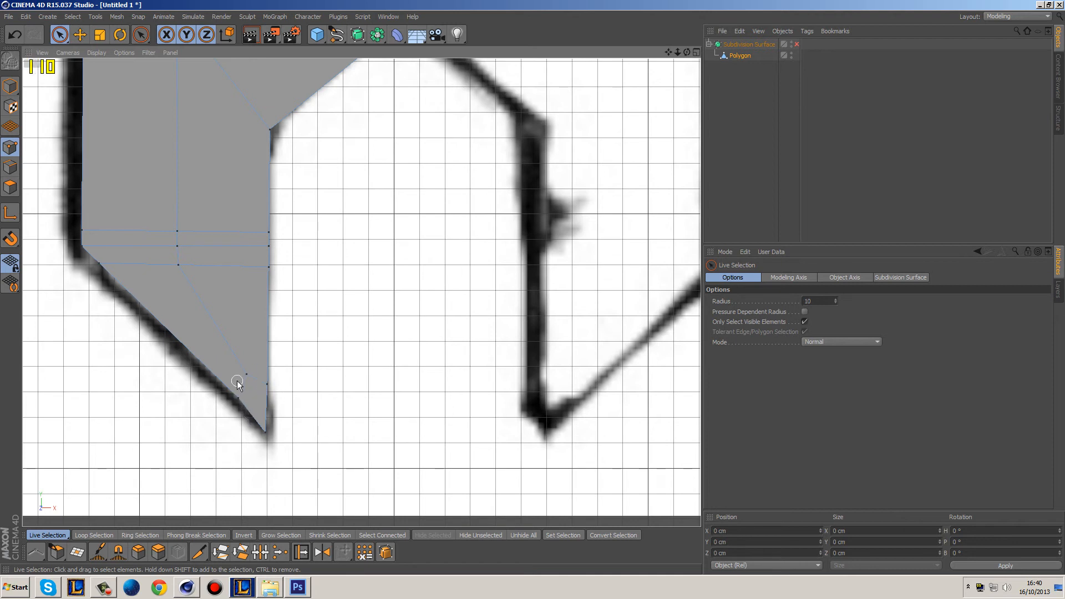
- Toggle the Subdivision Surface to check how the new support cuts smooth the lower jaw's corner and tip
scroll(327, 289, "down", 4)
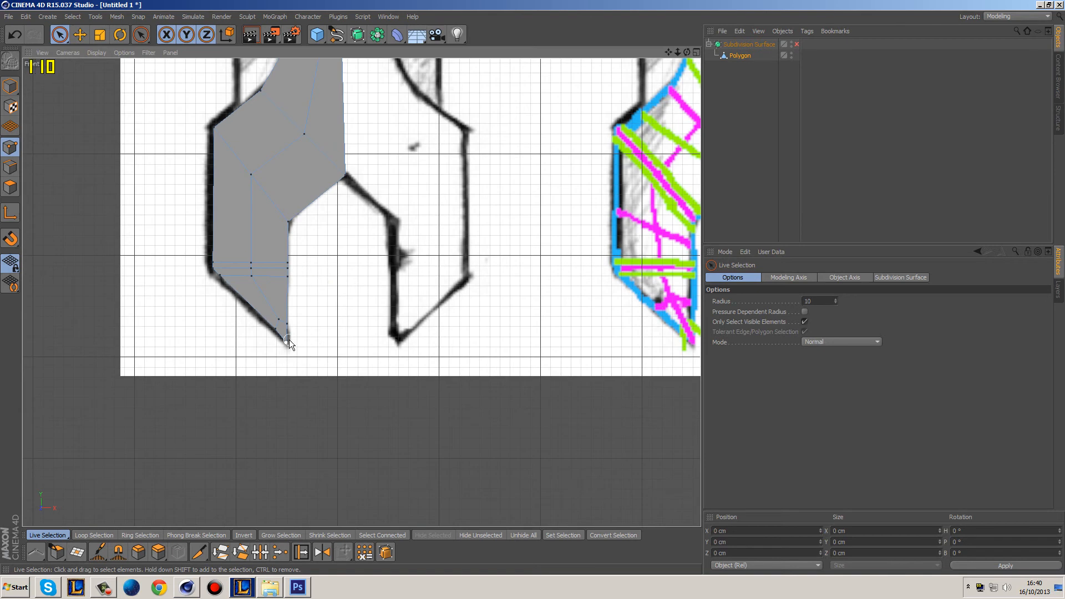
key("q")
key("q")
key("q")
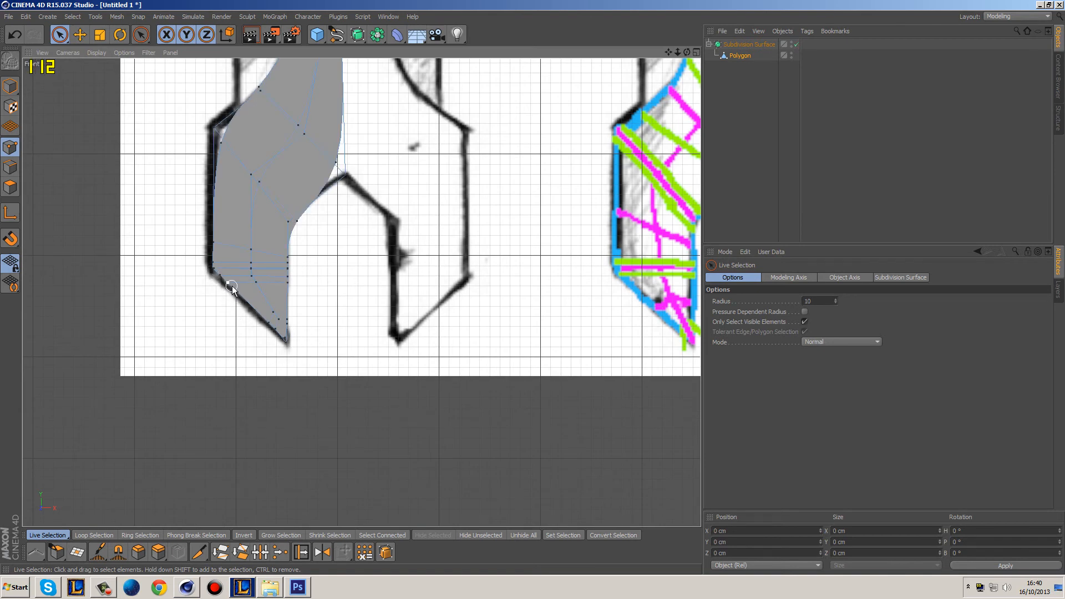
key("q")
key("q")
key("q")
scroll(255, 263, "up", 6)
key("q")
key("q")
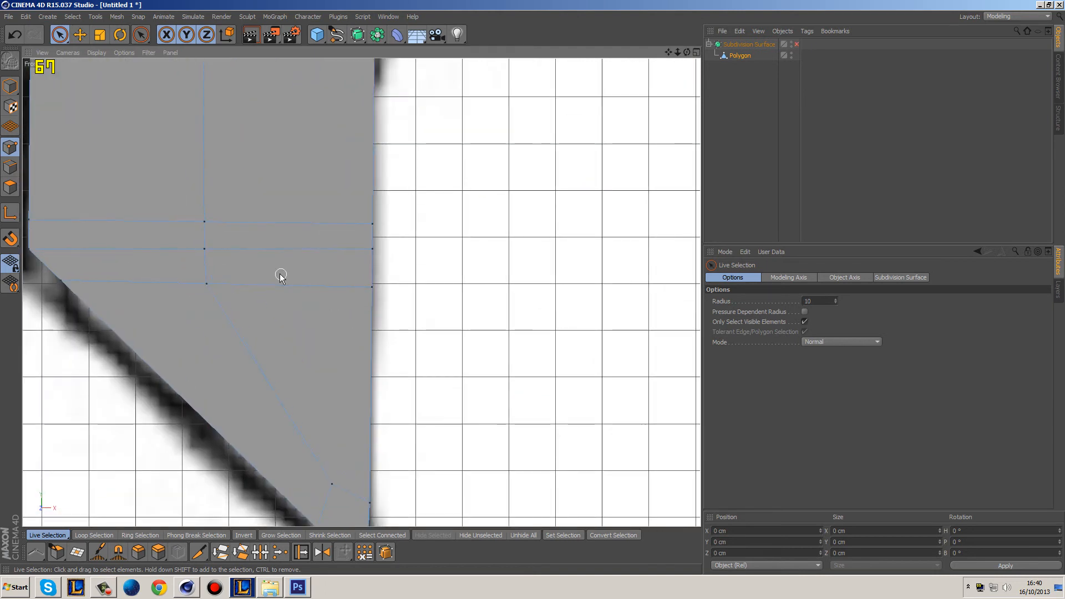
scroll(269, 266, "down", 4)
scroll(171, 255, "up", 5)
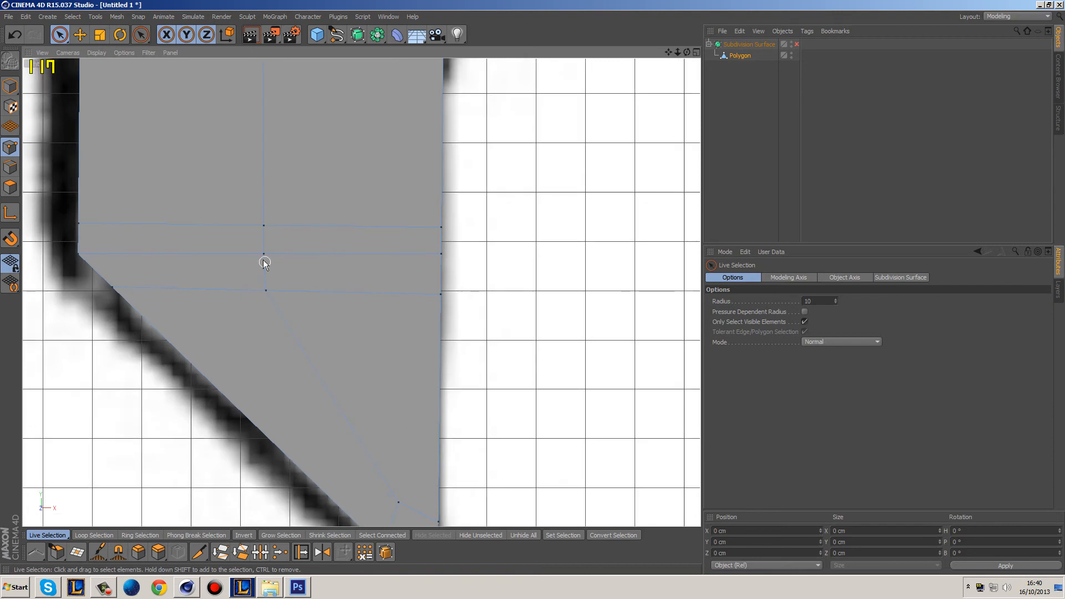
key("q")
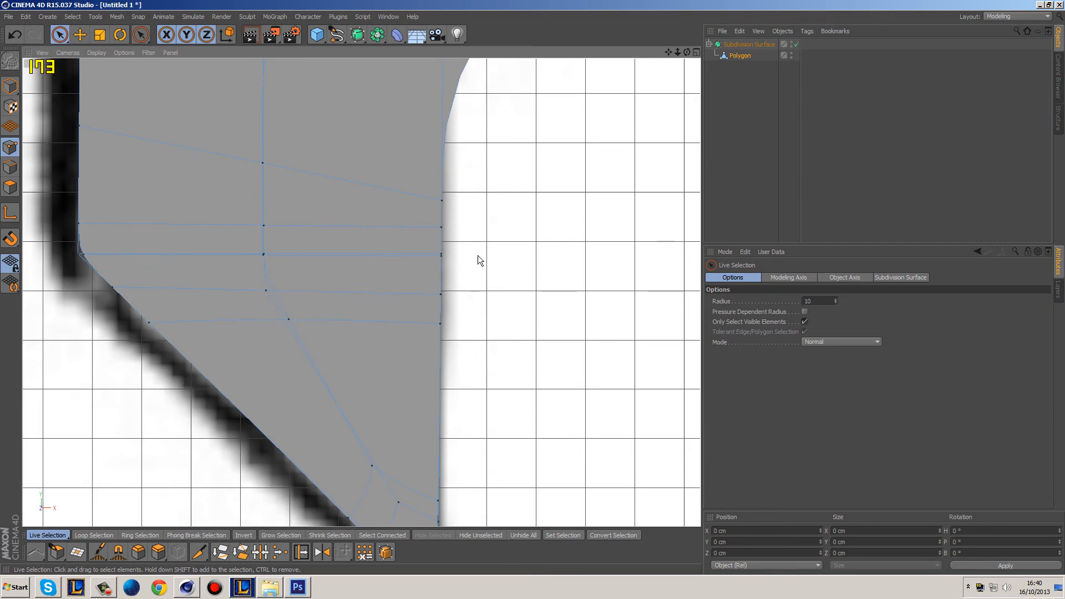
- Turn off Isoline Editing in the viewport so the polygon's original control cage is displayed over the smoothed mesh
left_click(794, 44)
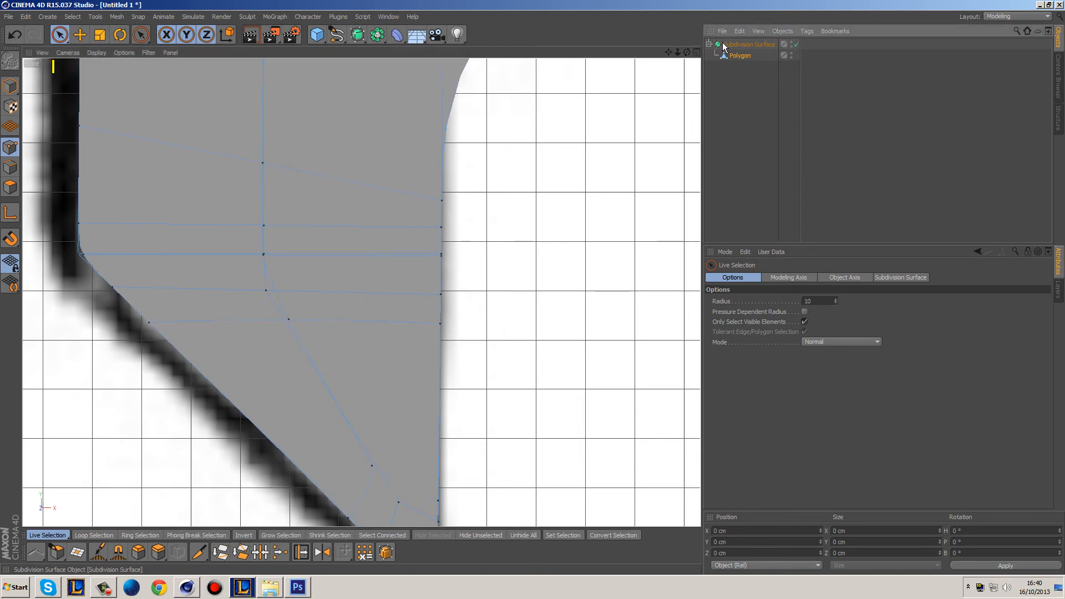
left_click(741, 55)
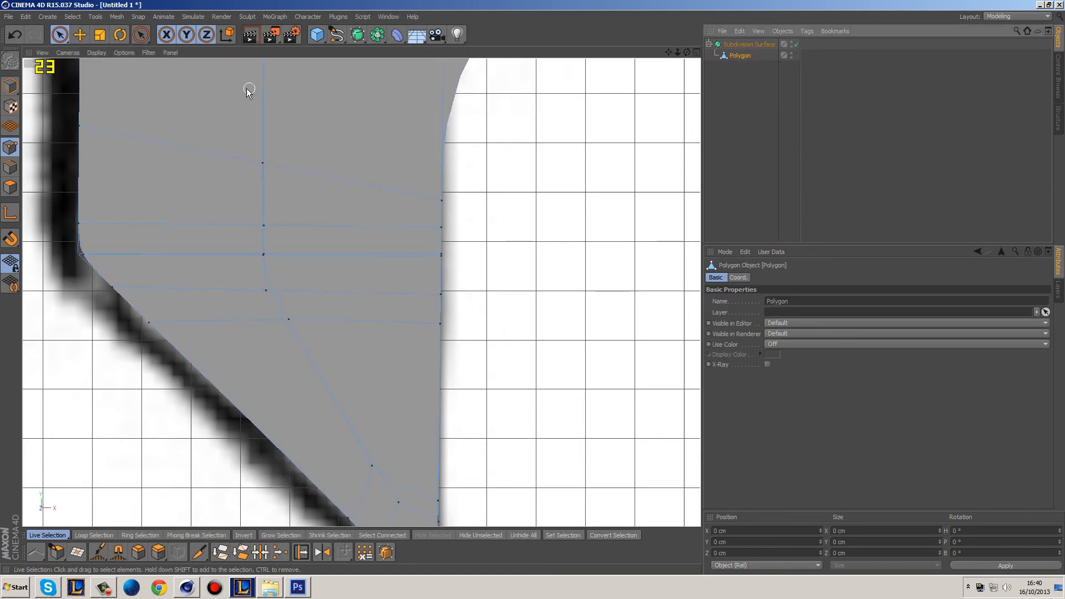
left_click(95, 52)
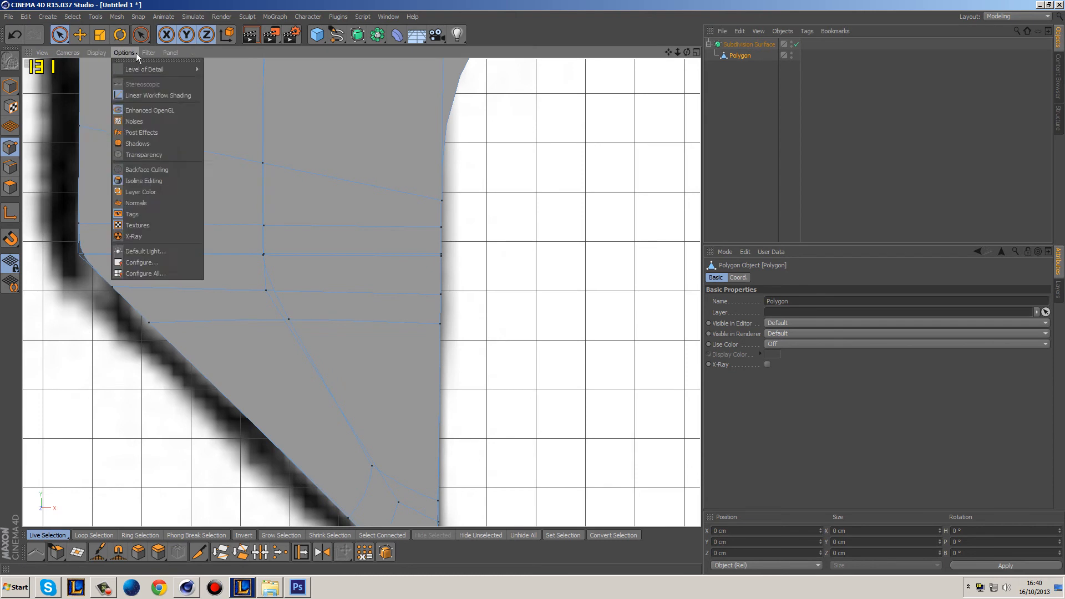
mouse_move(148, 52)
left_click(156, 181)
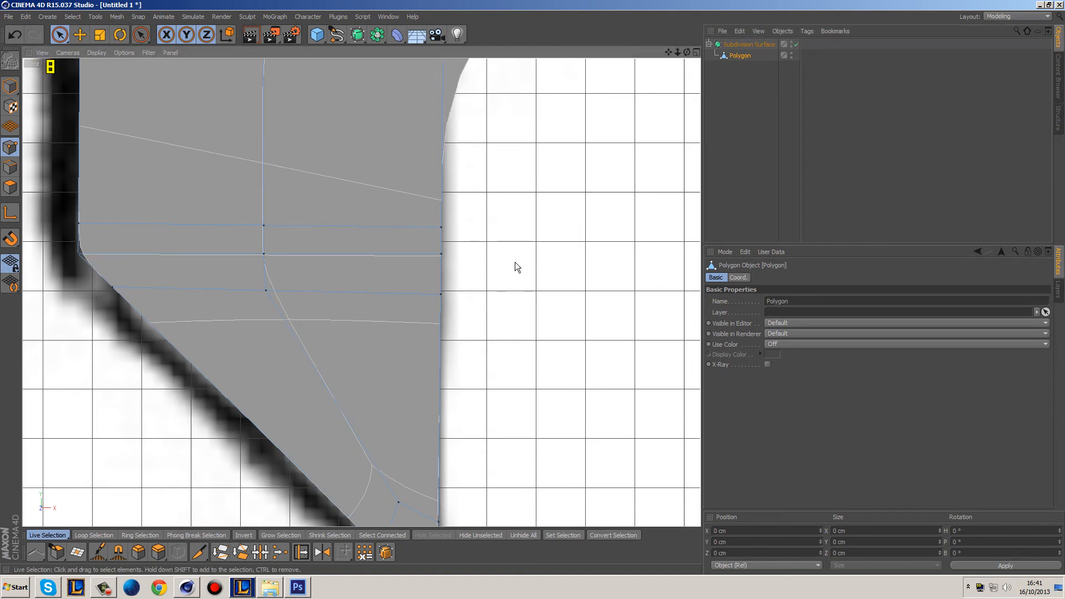
left_click(125, 53)
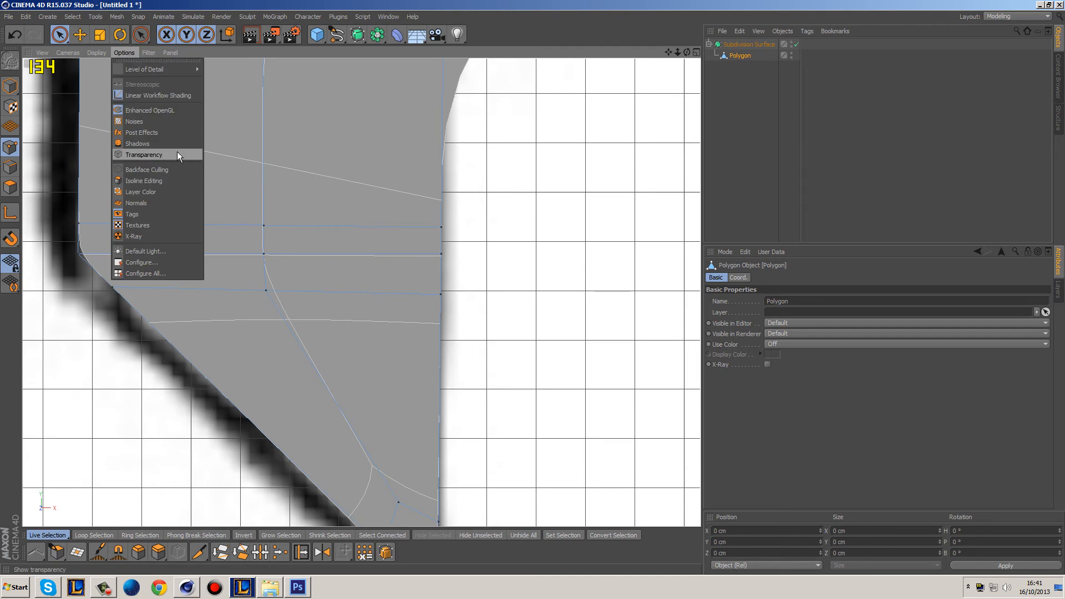
left_click(169, 182)
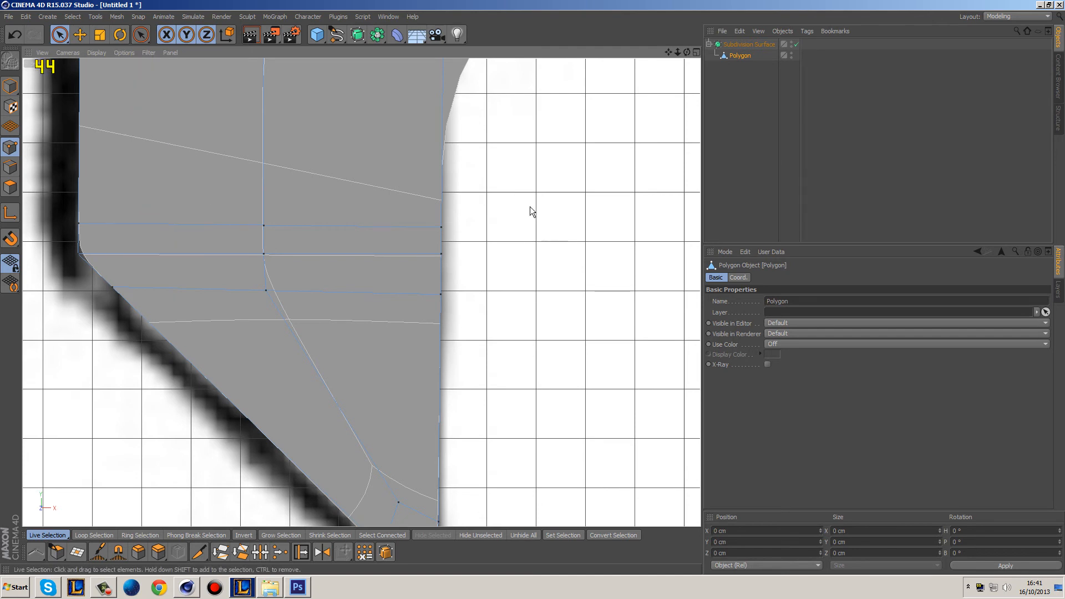
- Compare the smoothed and unsmoothed jaw against the drawing with the control cage displayed
middle_click_drag(531, 200, 514, 307, "alt")
scroll(509, 295, "down", 2)
scroll(524, 237, "down", 2)
middle_click_drag(524, 232, 501, 307, "alt")
key("q")
key("q")
key("q")
key("q")
- Slide the support points on the jaw's outer edge closer to its lower outer corner and check the smoothing
scroll(258, 445, "up", 6)
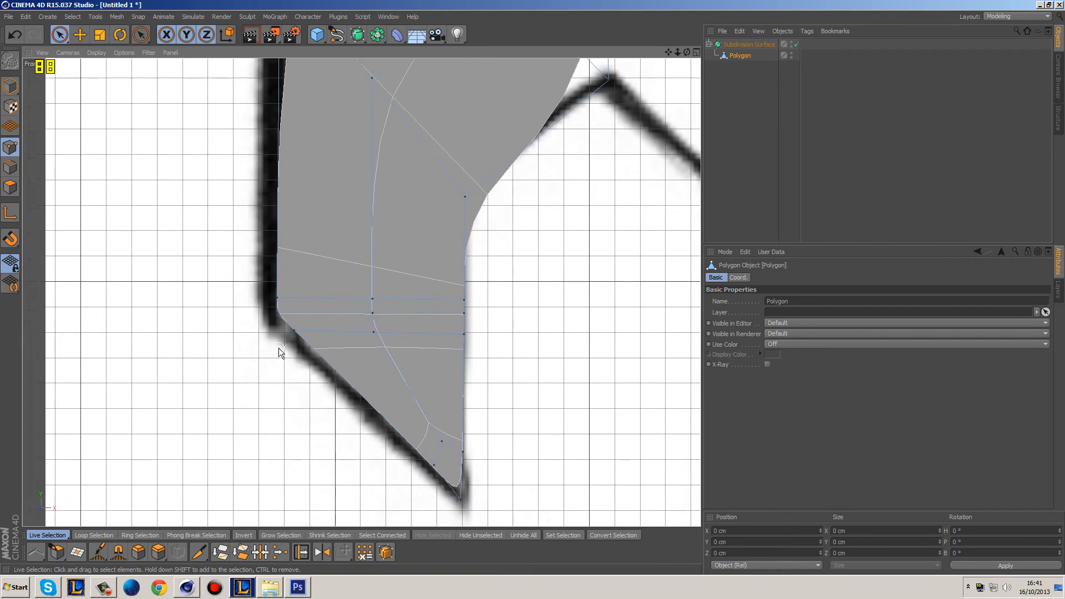
left_click(305, 552)
left_click_drag(325, 325, 290, 291)
key("q")
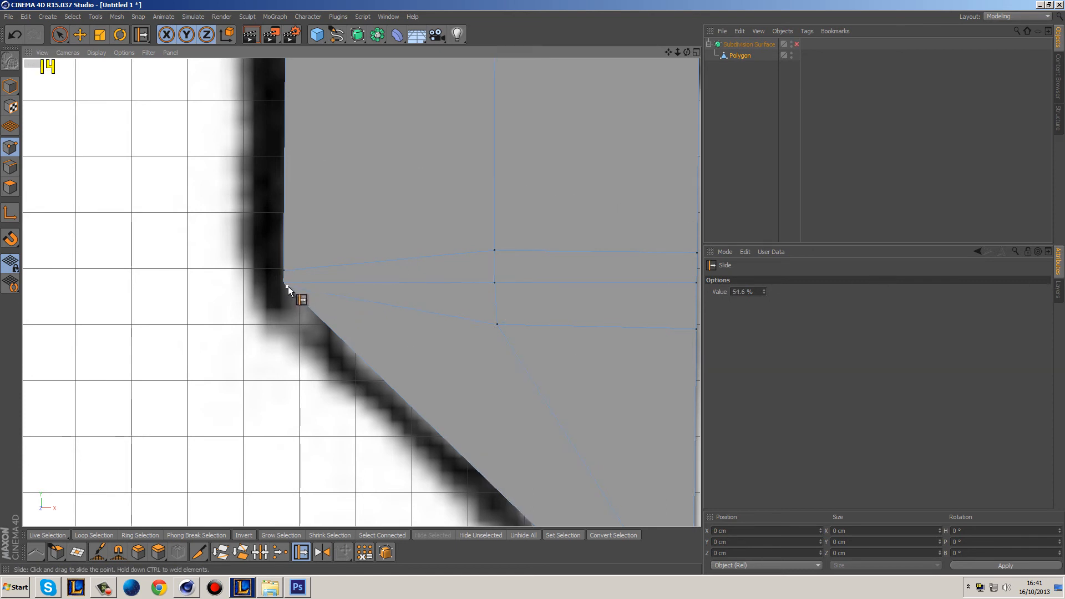
left_click_drag(285, 272, 285, 275)
key("q")
key("q")
- Slide the support cuts' points on the jaw's inner edge and centre line to adjust their spacing
middle_click_drag(656, 270, 371, 245, "alt")
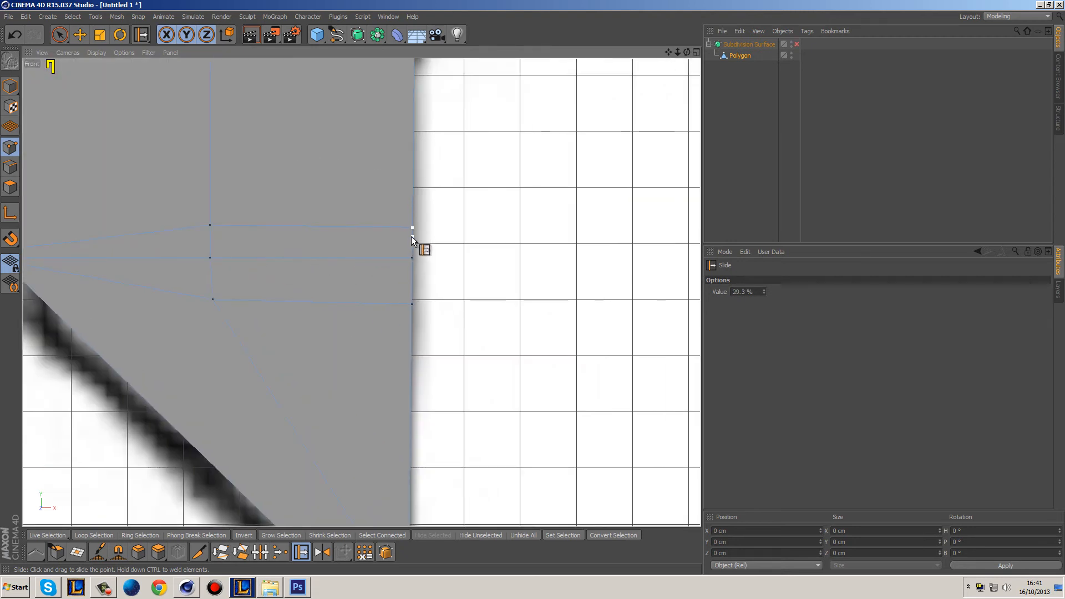
left_click_drag(412, 249, 415, 264)
left_click_drag(218, 267, 218, 267)
key("q")
middle_click_drag(219, 254, 361, 298, "alt")
key("q")
- Knife two diagonal support cuts, one on each side of the cut joining the jaw's upper outer corner and inner bend
scroll(363, 299, "down", 4)
middle_click_drag(404, 215, 408, 319, "alt")
scroll(405, 320, "down", 2)
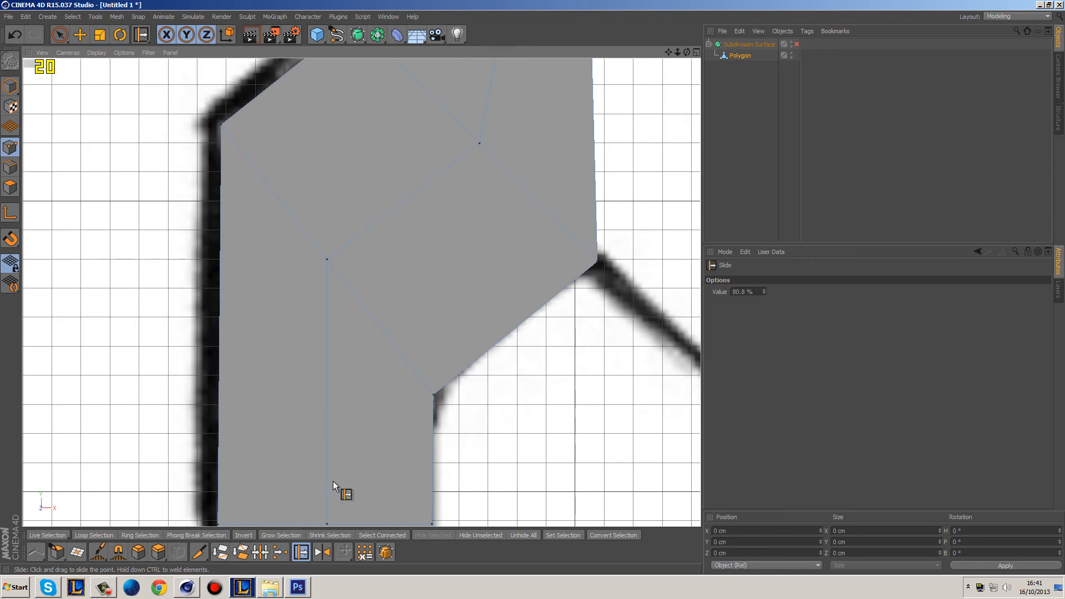
left_click(197, 554)
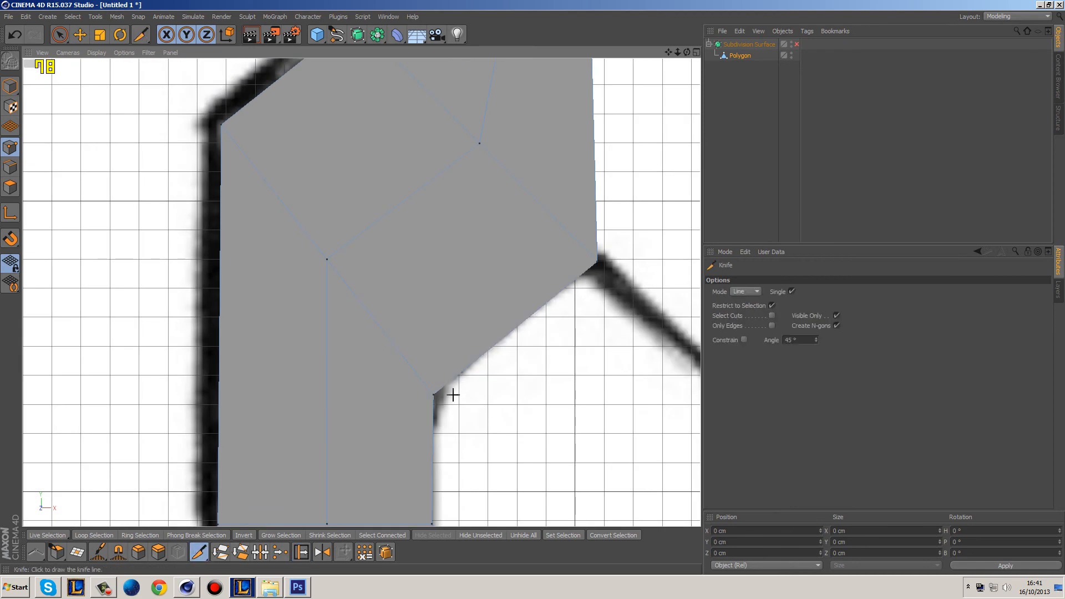
left_click_drag(437, 377, 222, 106)
mouse_move(440, 426)
left_mouse_down()
mouse_move(214, 166)
mouse_move(206, 128)
left_mouse_up()
- Slide the diagonal support cuts' end points closer to the bend's inner and outer corners and check the smoothing
left_click(301, 552)
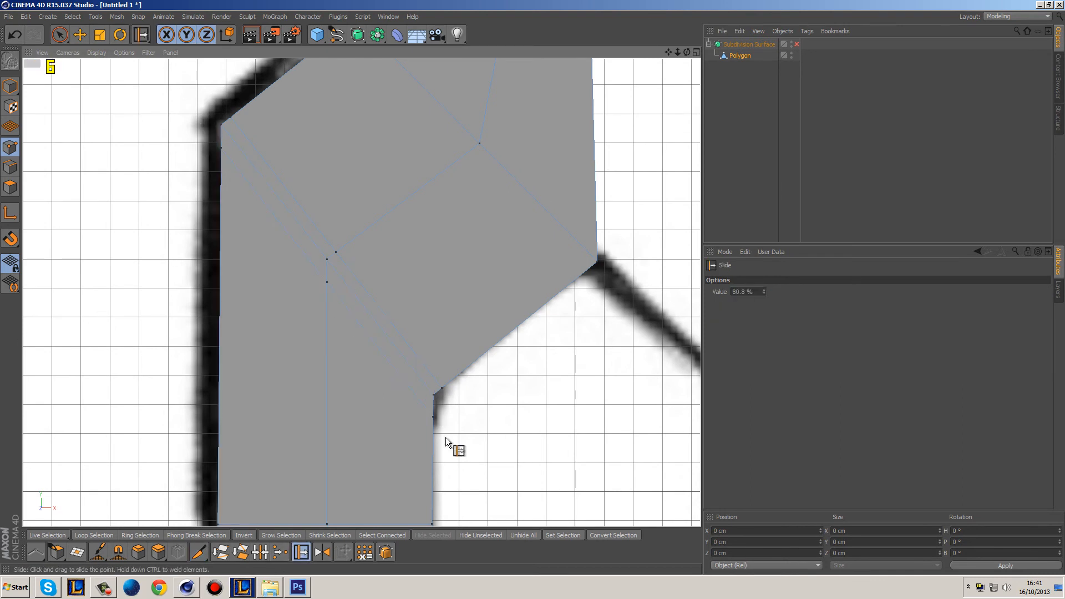
left_click_drag(435, 421, 446, 394)
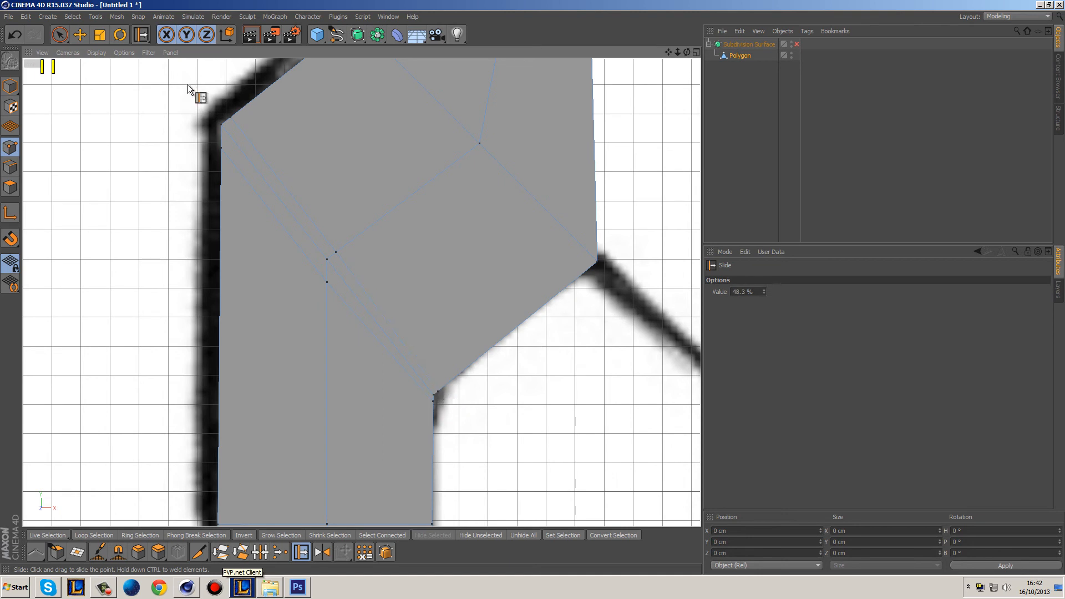
mouse_move(227, 120)
left_mouse_down()
mouse_move(222, 141)
mouse_move(220, 132)
left_mouse_up()
key("q")
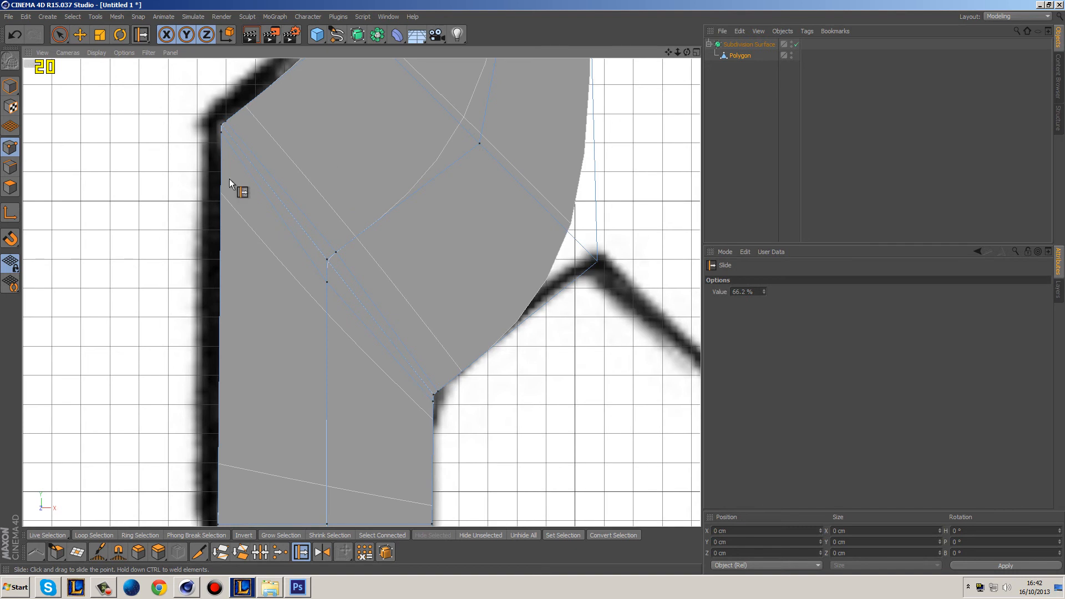
key("q")
- Knife two support cuts from either side of the inner notch's peak, one to the shoulder edge and one to the curved outer edge
middle_click_drag(554, 155, 416, 255, "alt")
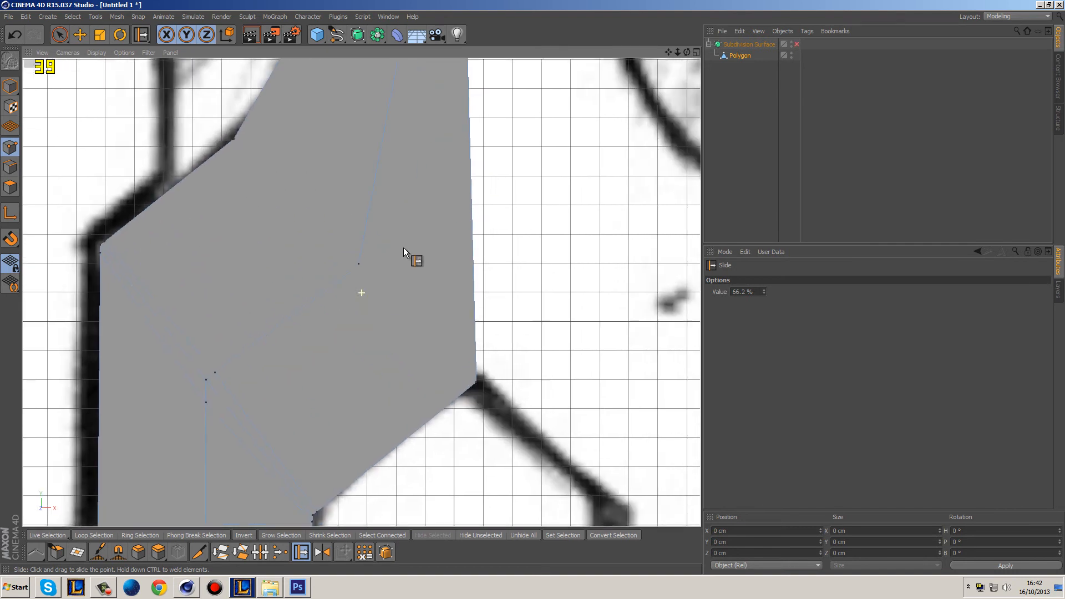
scroll(484, 298, "down", 1)
middle_click_drag(543, 323, 511, 349, "alt")
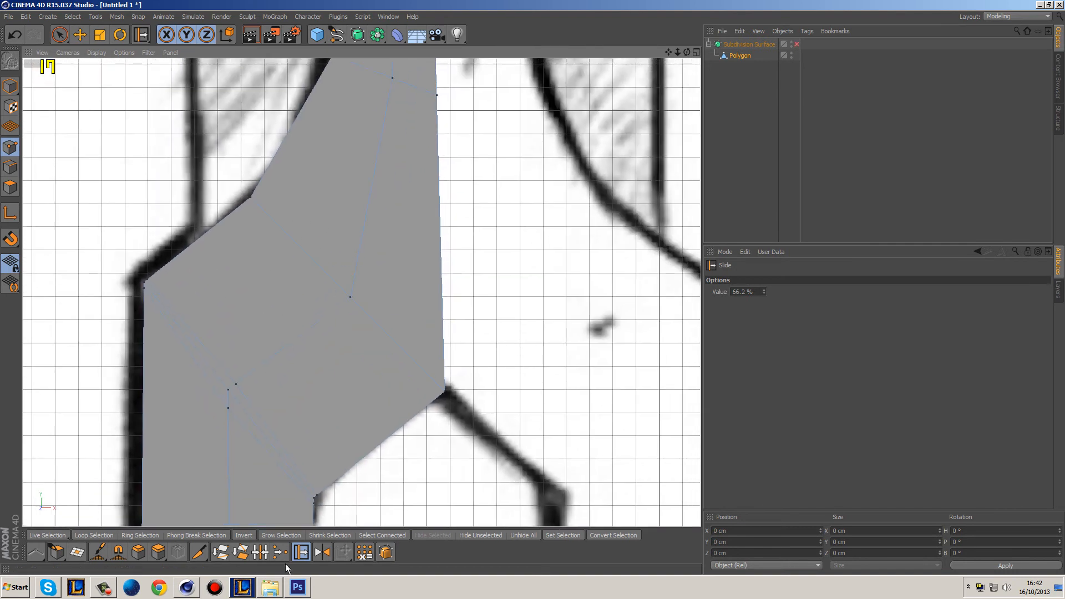
left_click(199, 552)
left_click(436, 397)
left_click(191, 235)
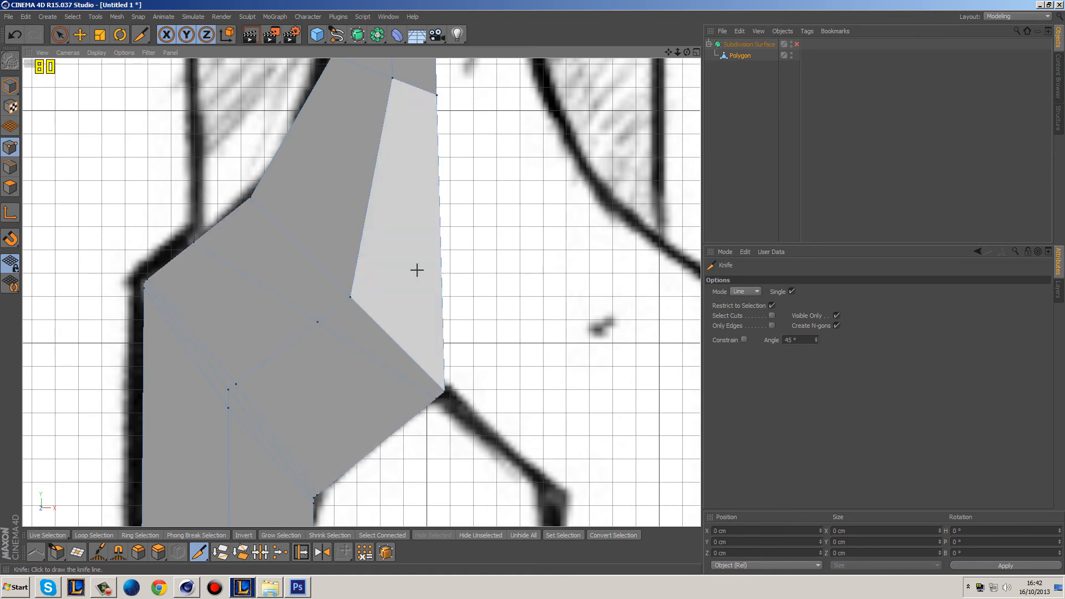
left_click(443, 380)
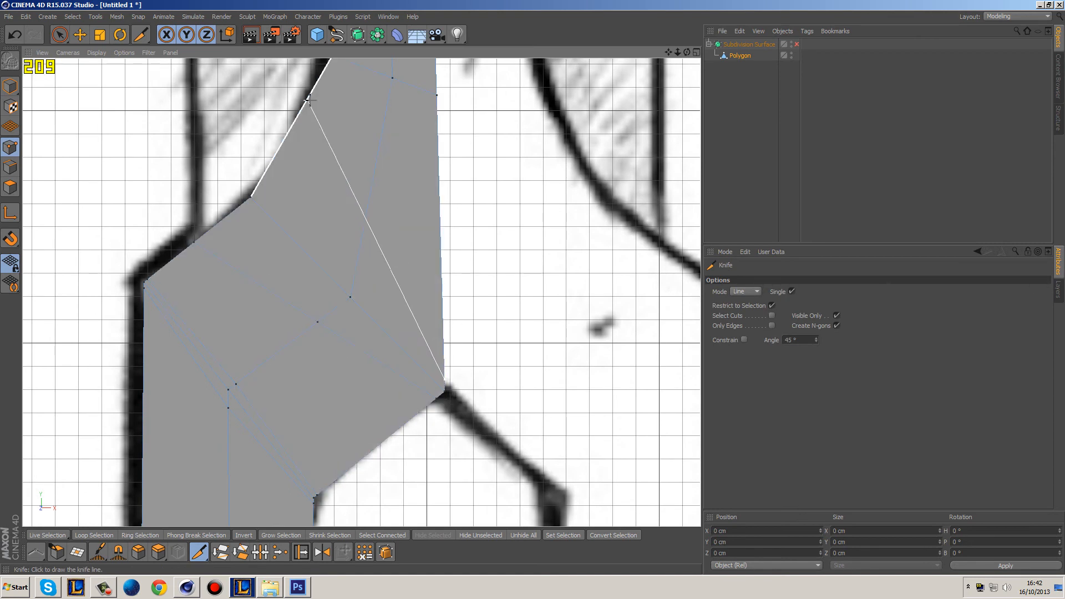
left_click(305, 101)
key("q")
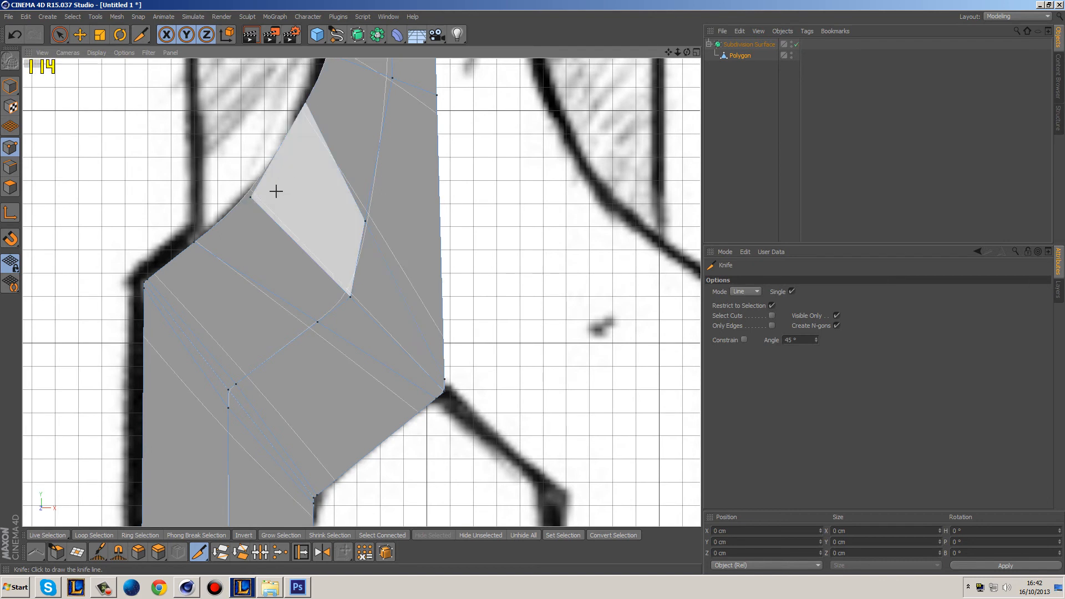
key("q")
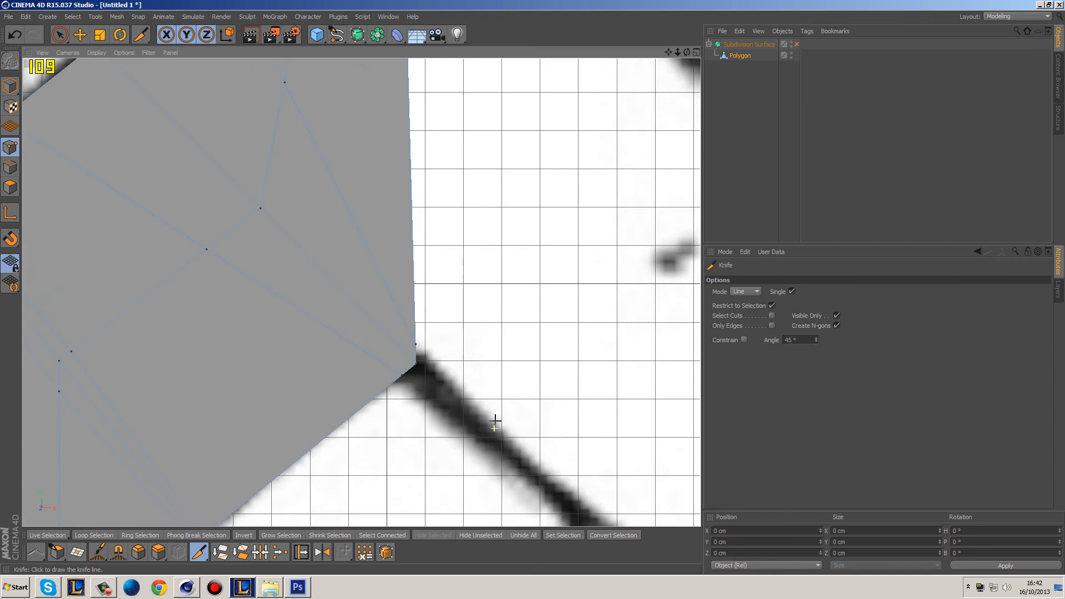
- Slide the two support cuts' end points closer to the notch's peak and check the smoothing up to the shape's upper end
left_click(301, 551)
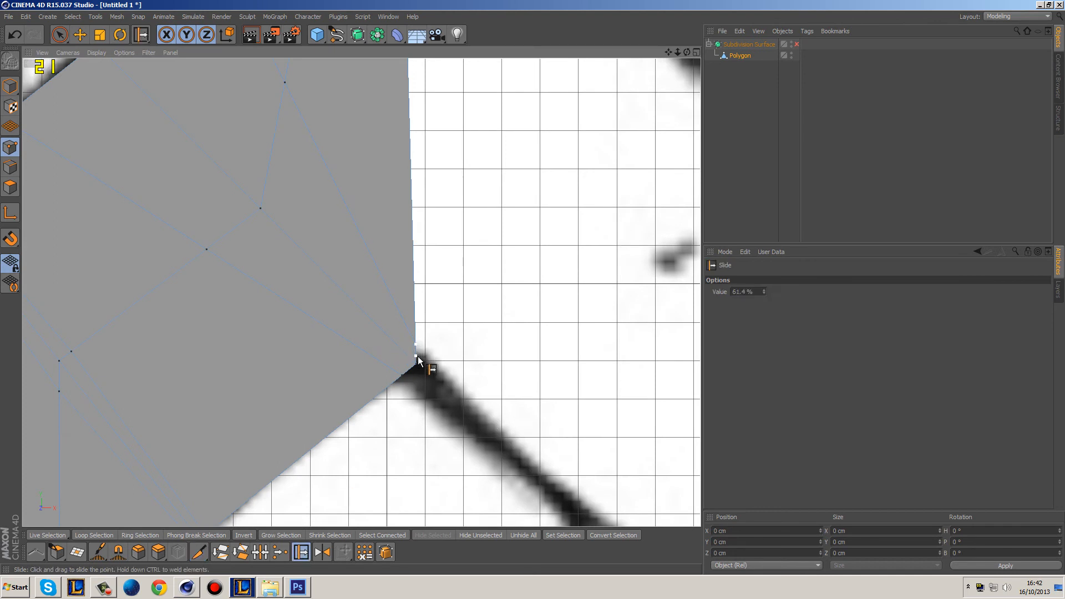
left_click_drag(399, 375, 416, 368)
scroll(454, 278, "down", 5)
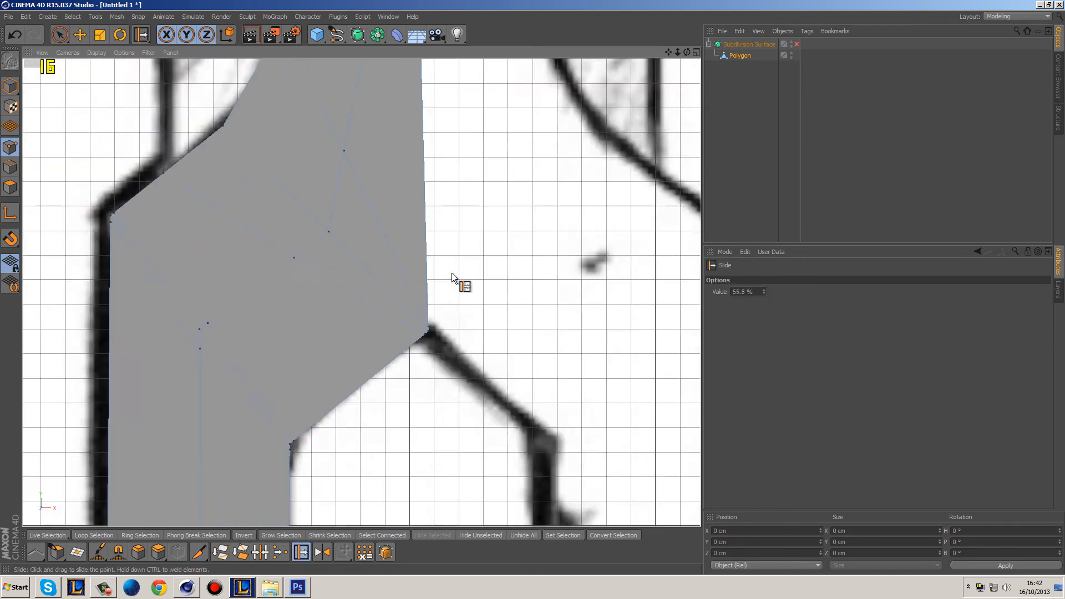
middle_click_drag(447, 217, 437, 325, "alt")
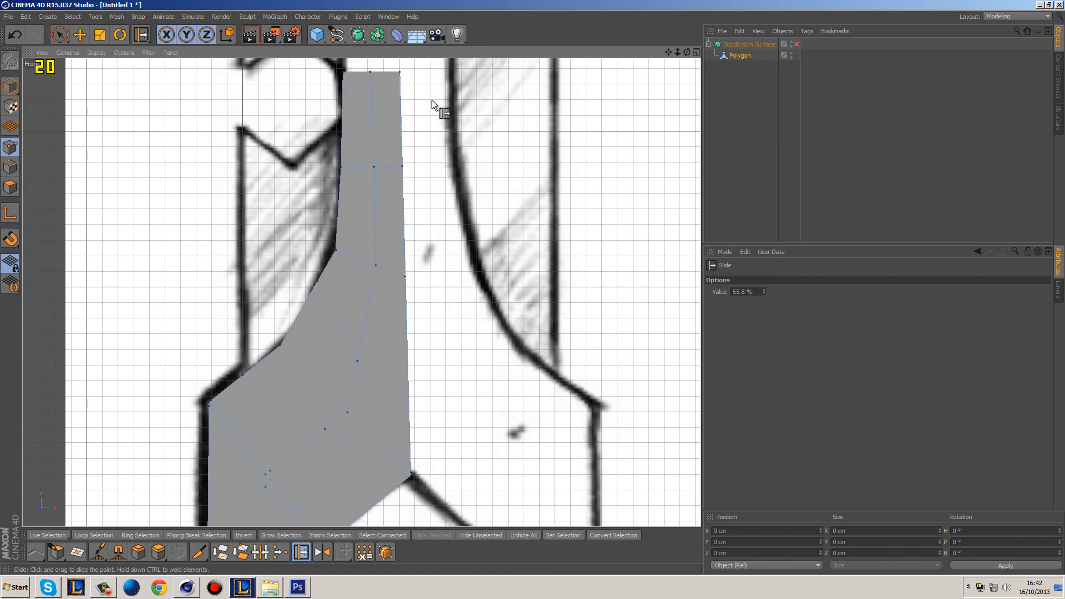
middle_click_drag(430, 108, 399, 232, "alt")
scroll(400, 232, "up", 3)
key("q")
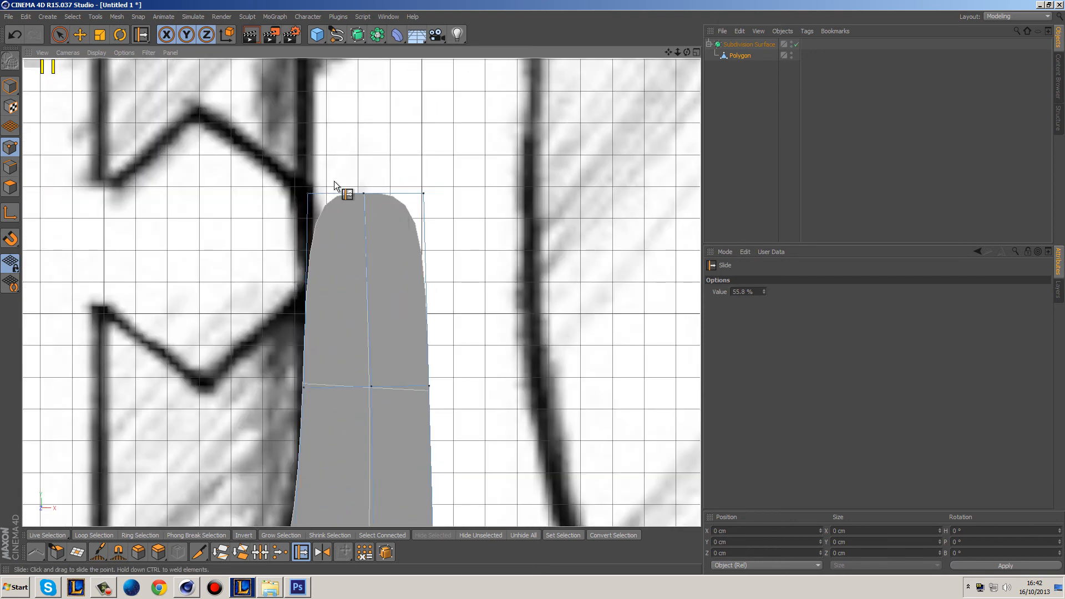
scroll(395, 272, "down", 4)
key("q")
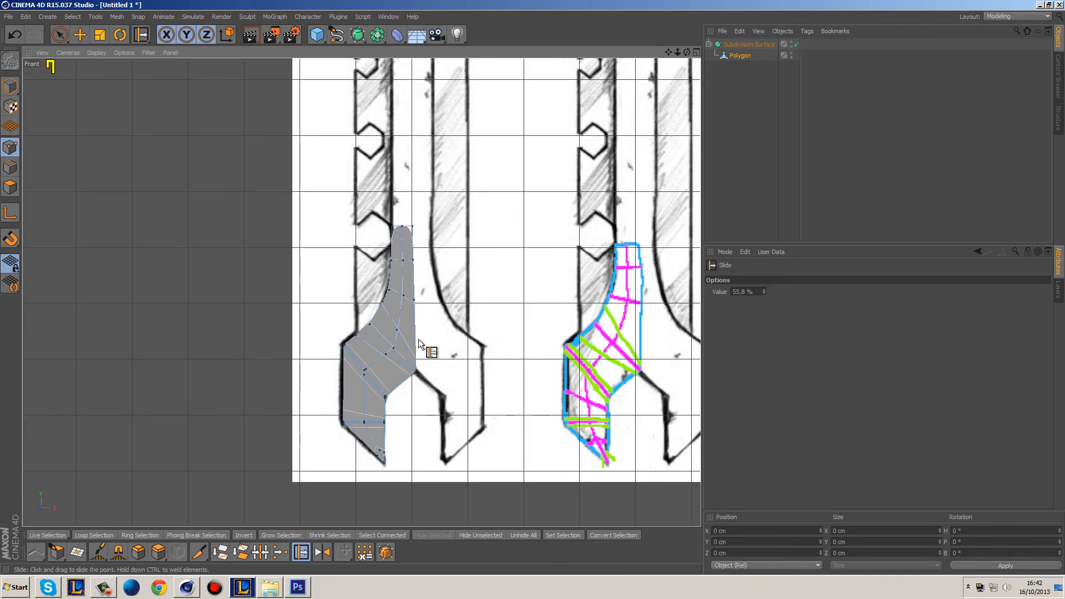
- Show the model in Gouraud Shading without lines or selection and examine the smoothed outline against the drawing
left_click(10, 86)
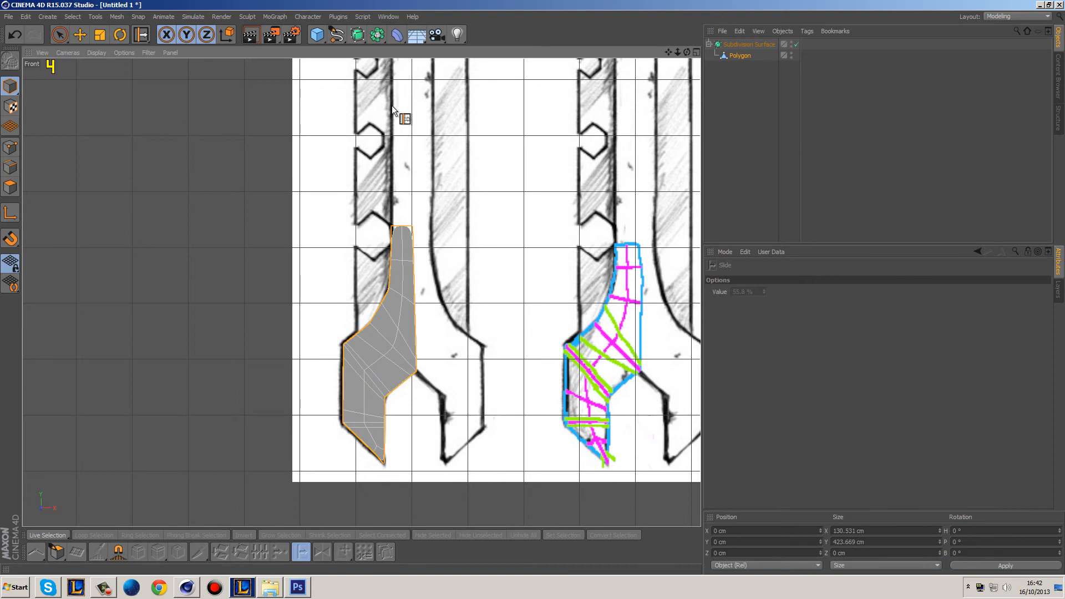
left_click(97, 52)
left_click(115, 73)
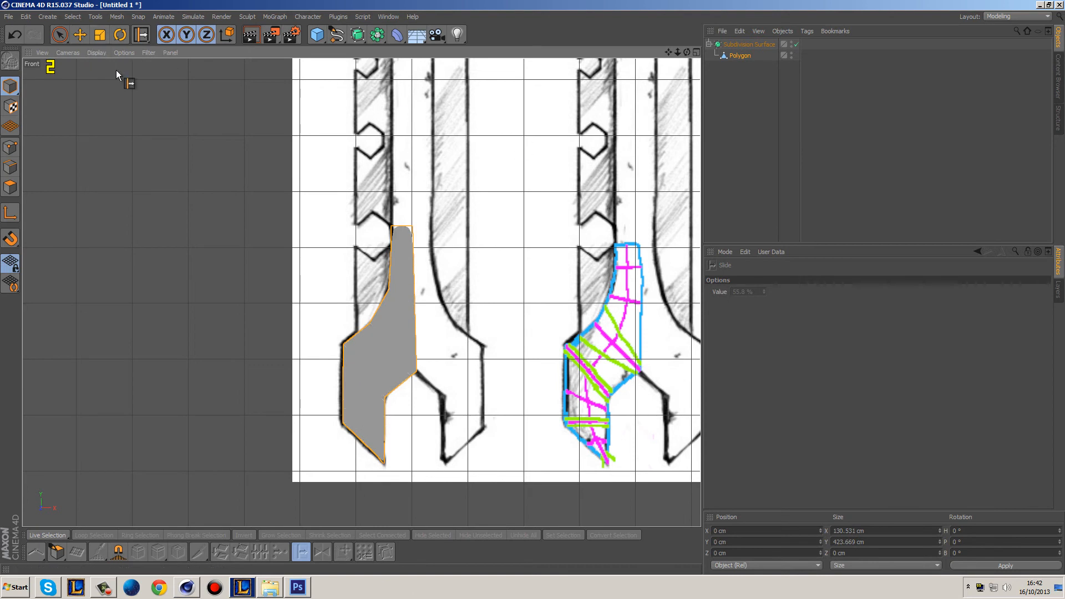
left_click(743, 155)
scroll(479, 196, "up", 1)
scroll(371, 252, "up", 2)
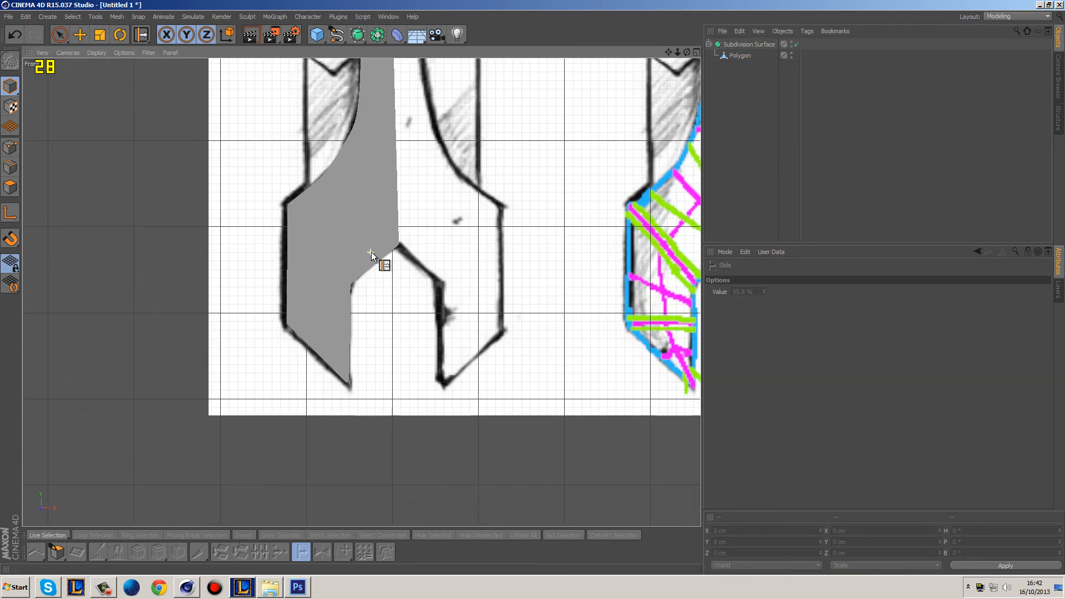
scroll(326, 251, "up", 2)
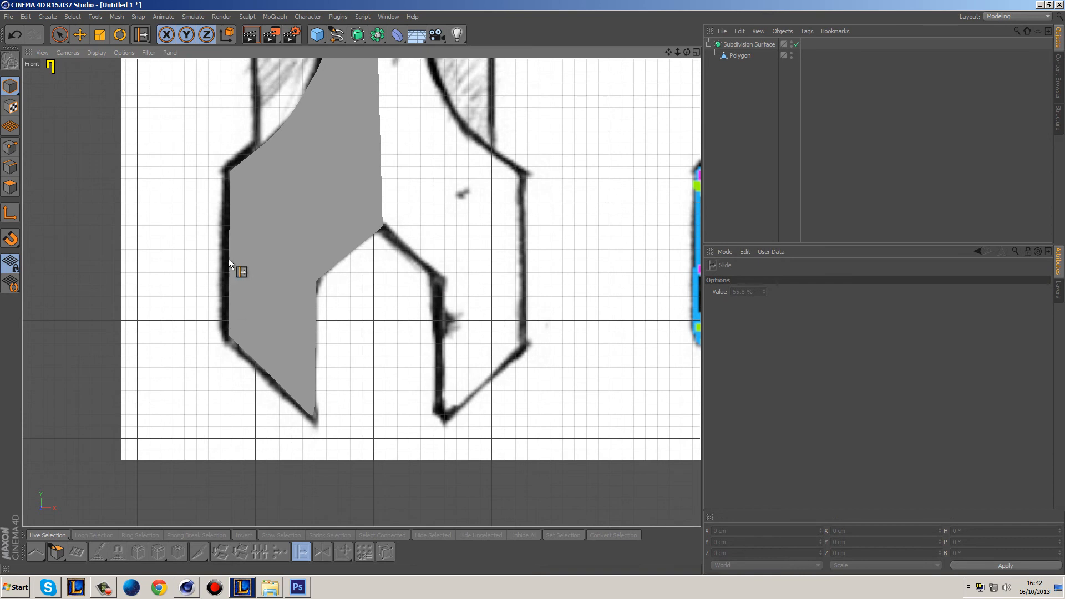
mouse_move(303, 128)
middle_mouse_down("alt")
mouse_move(351, 228)
mouse_move(252, 235)
middle_mouse_up("alt")
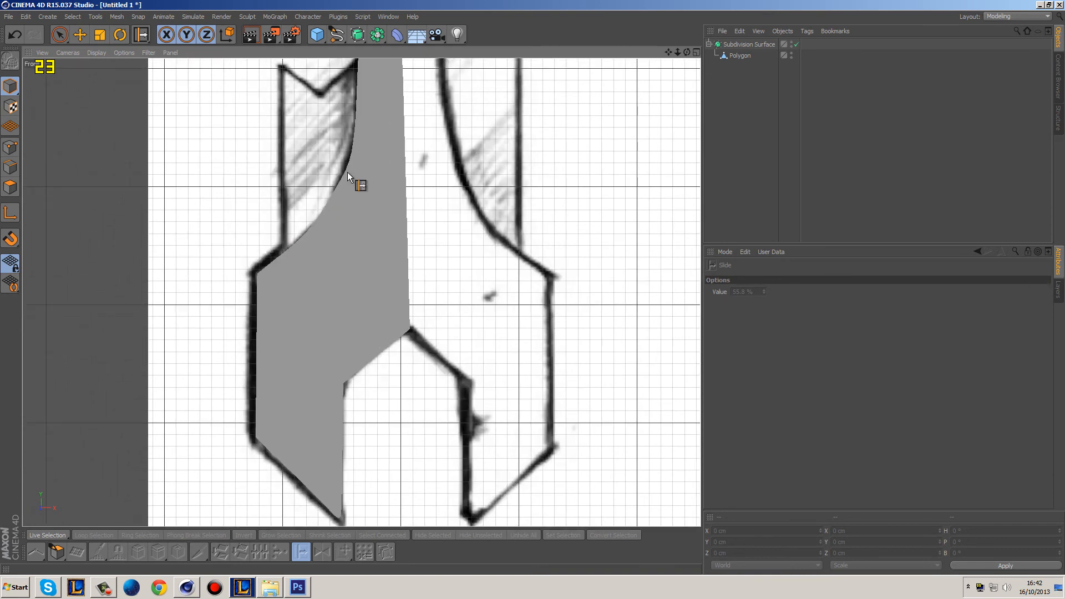
- Display the polygon object with Gouraud Shading (Lines) and use the Magnet to fit its curved outer edge to the drawing
left_click(727, 56)
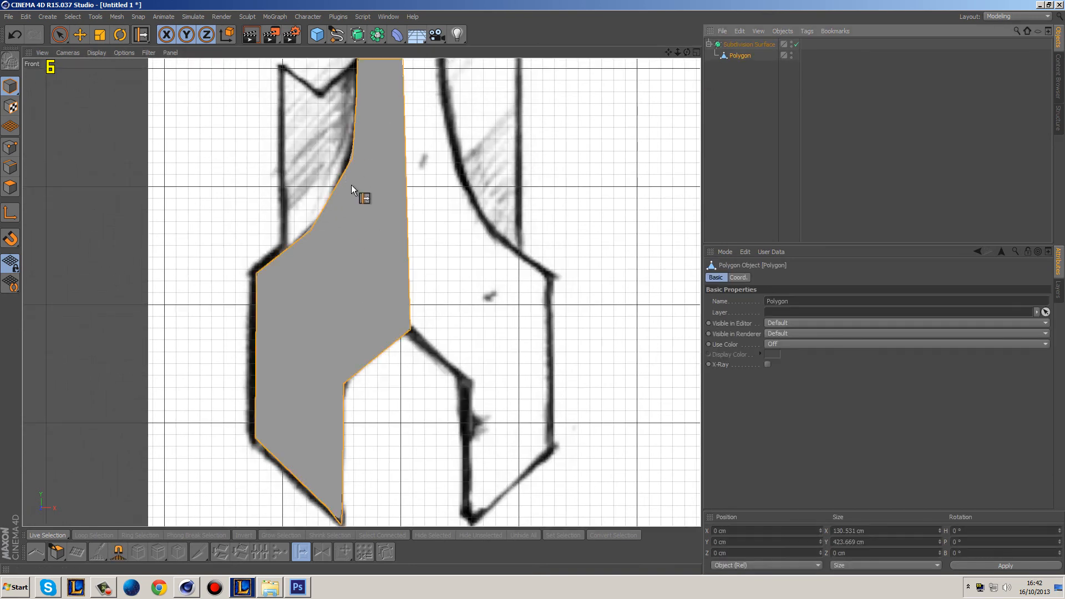
left_click(118, 551)
middle_click_drag(123, 104, 102, 99)
left_click(97, 53)
left_click(107, 80)
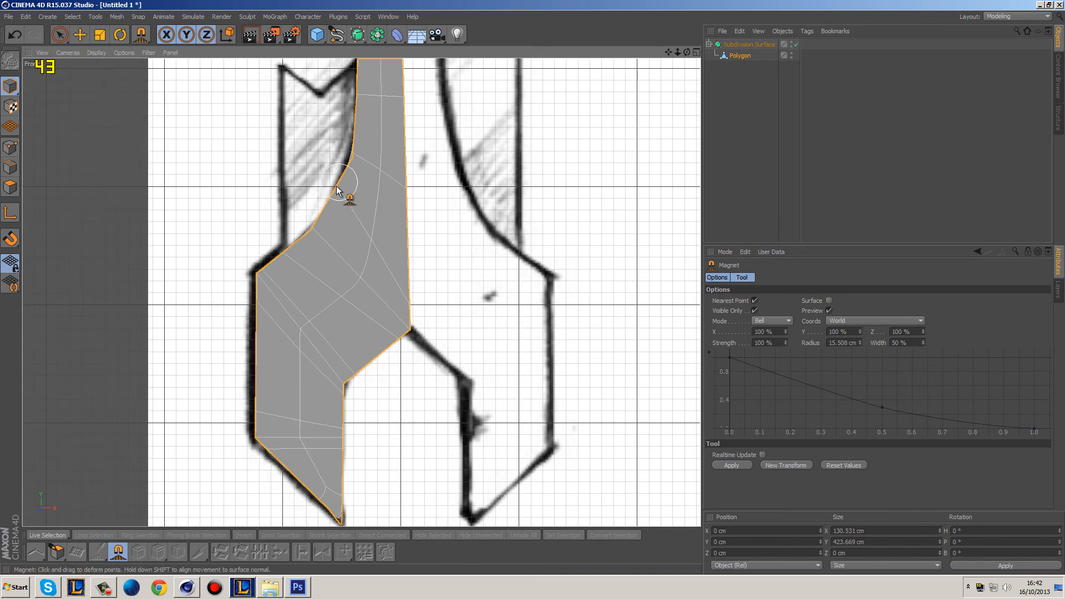
mouse_move(340, 190)
left_mouse_down()
mouse_move(409, 219)
mouse_move(357, 202)
mouse_move(324, 217)
left_mouse_up()
- Reposition the unsmoothed mesh's interior points along the jaw's centre line with the Magnet and compare the smoothed and unsmoothed shapes
key("q")
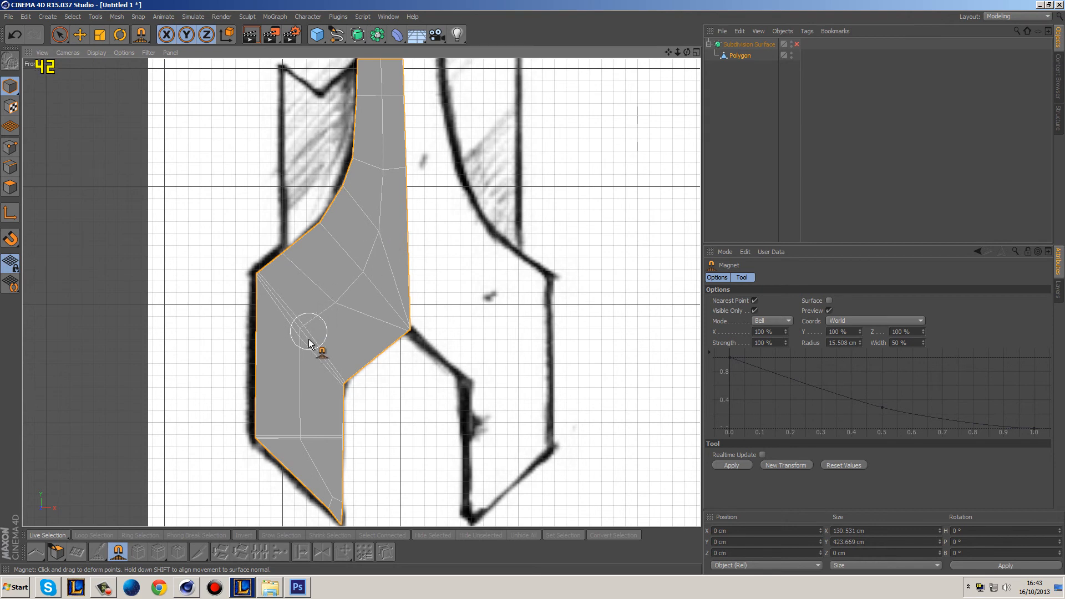
left_click_drag(300, 441, 291, 426)
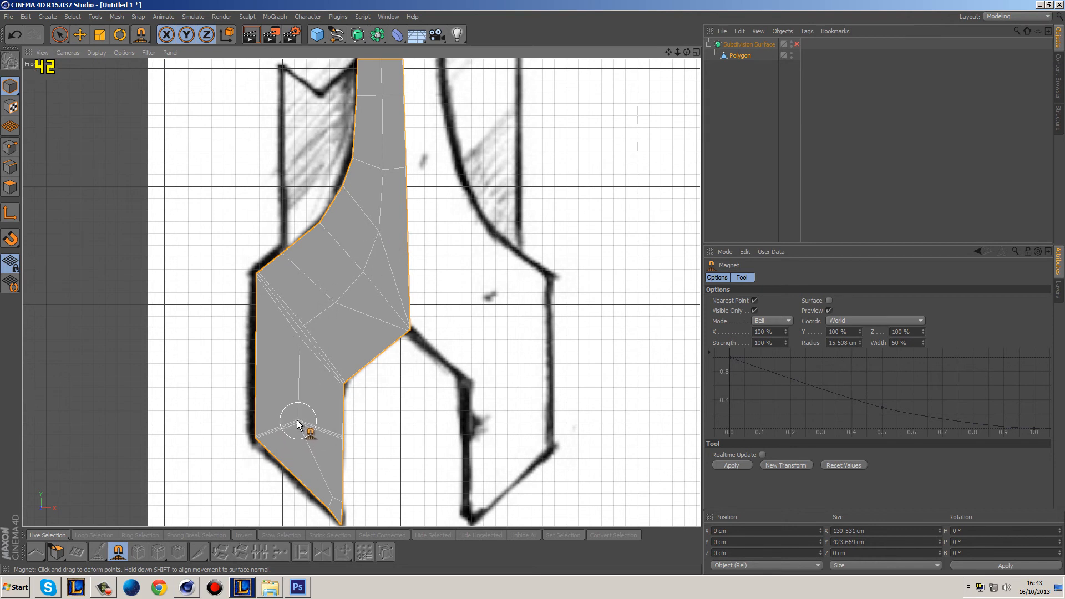
mouse_move(299, 338)
left_mouse_down()
mouse_move(313, 322)
mouse_move(298, 340)
left_mouse_up()
left_click_drag(301, 335, 298, 341)
key("q")
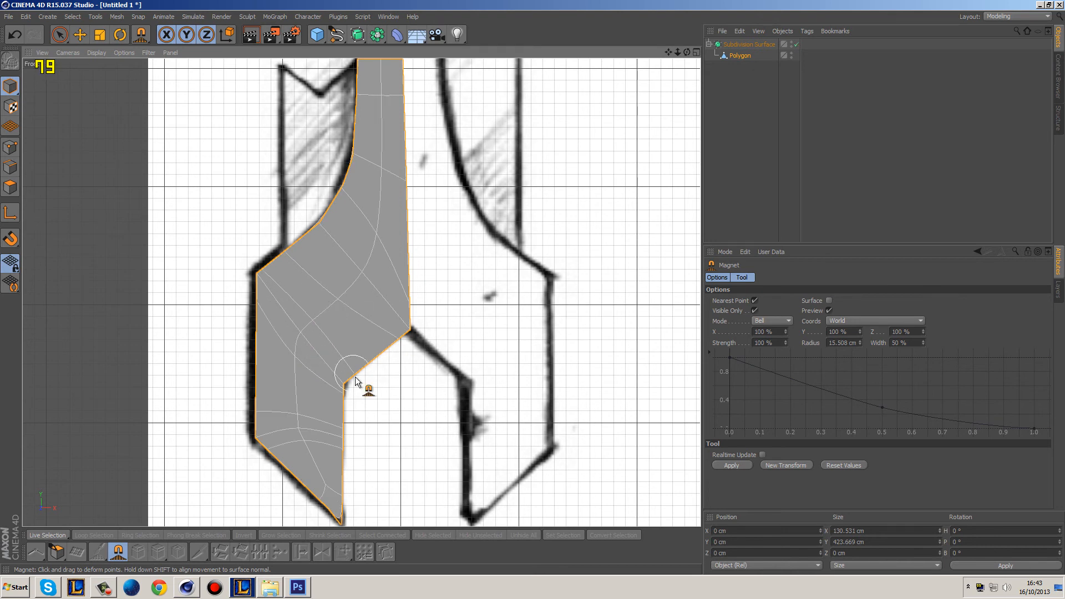
middle_click_drag(431, 163, 427, 217, "alt")
key("q")
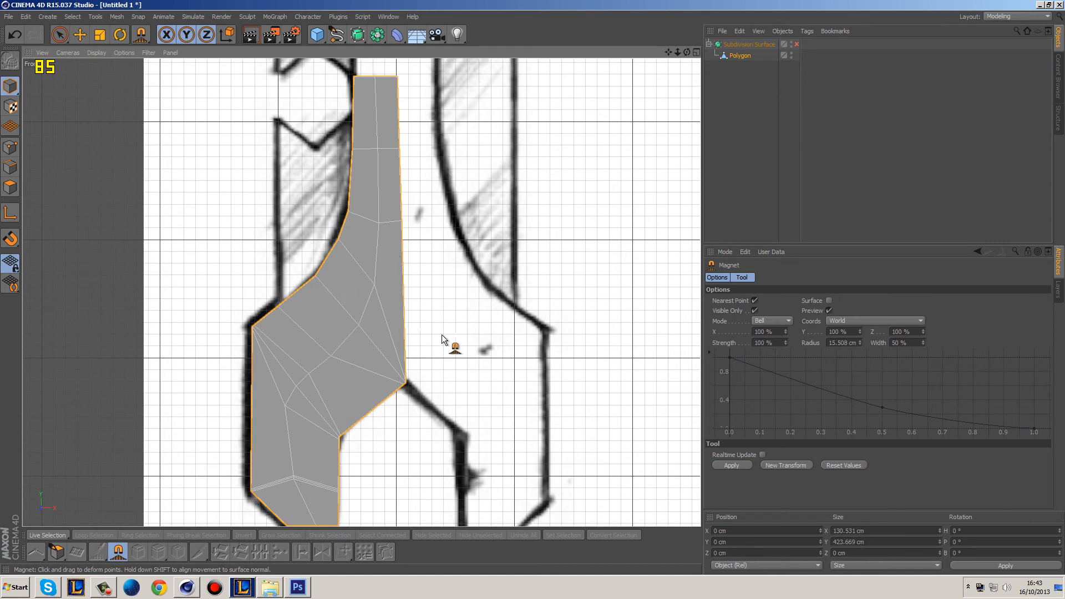
key("q")
key("q")
- Try to knife extra cuts from the upper centre-line point to the inner edge and from the notch's peak to the curved edge
left_click(10, 147)
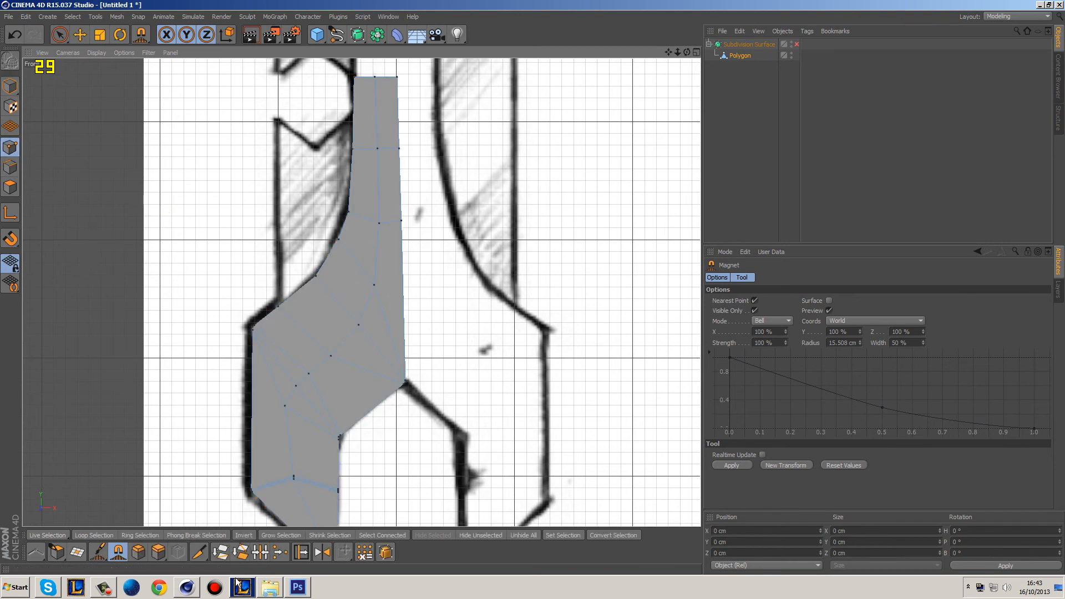
left_click(199, 552)
left_click(374, 285)
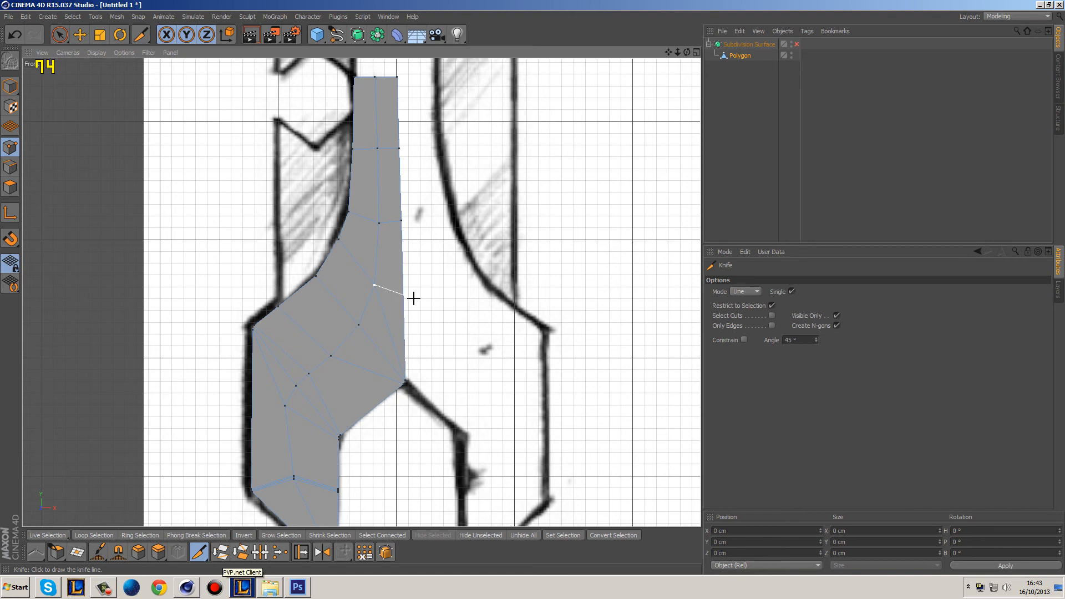
left_click(407, 381)
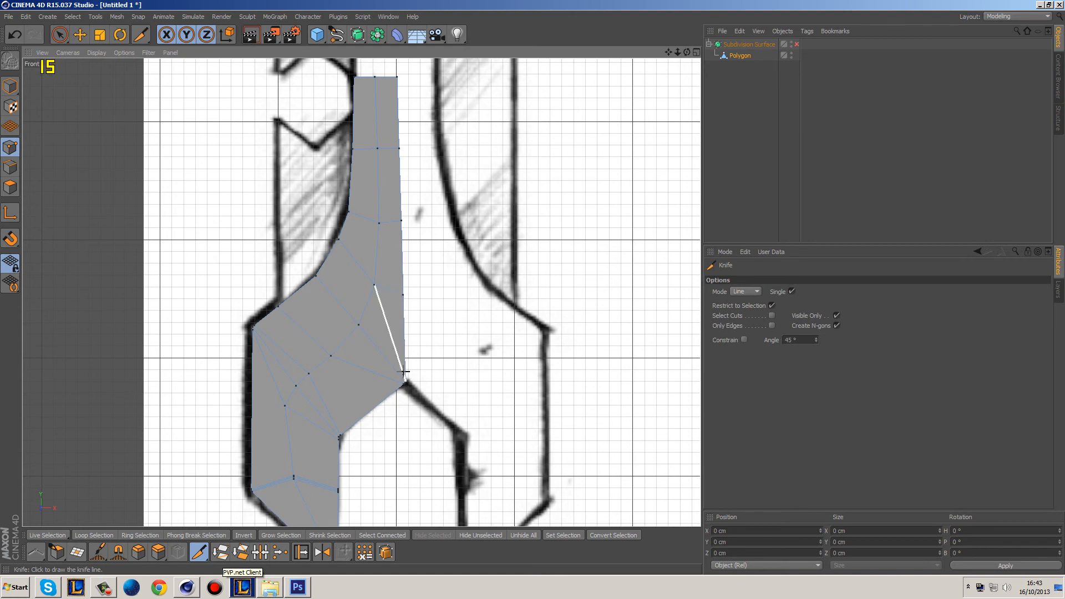
left_click(335, 245)
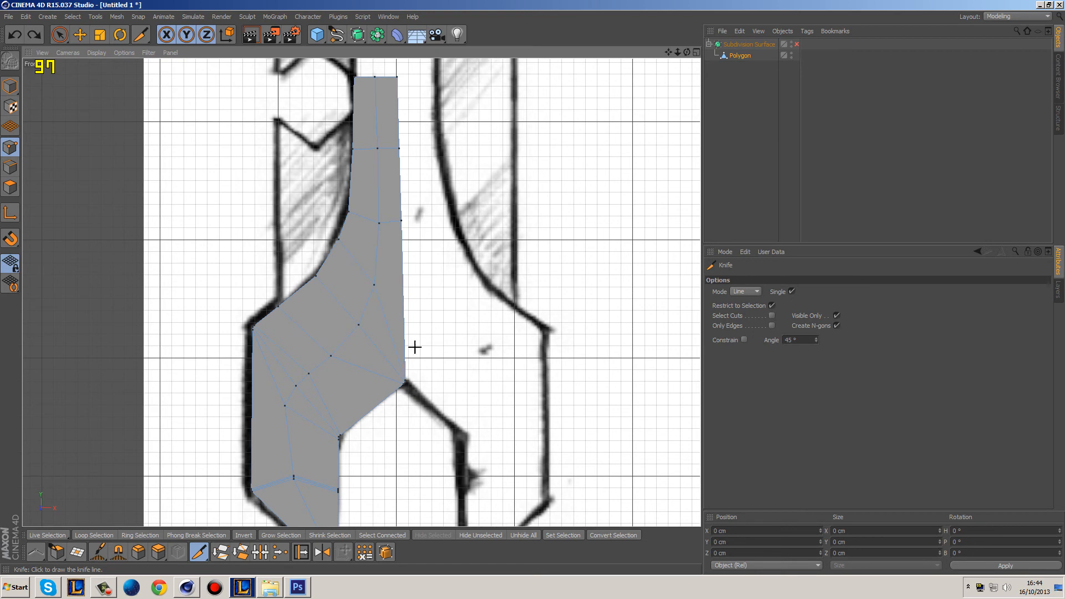
- Turn the subdivision smoothing back on and inspect the deselected mesh in the Perspective view with Gouraud Shading
key("q")
scroll(461, 227, "down", 2)
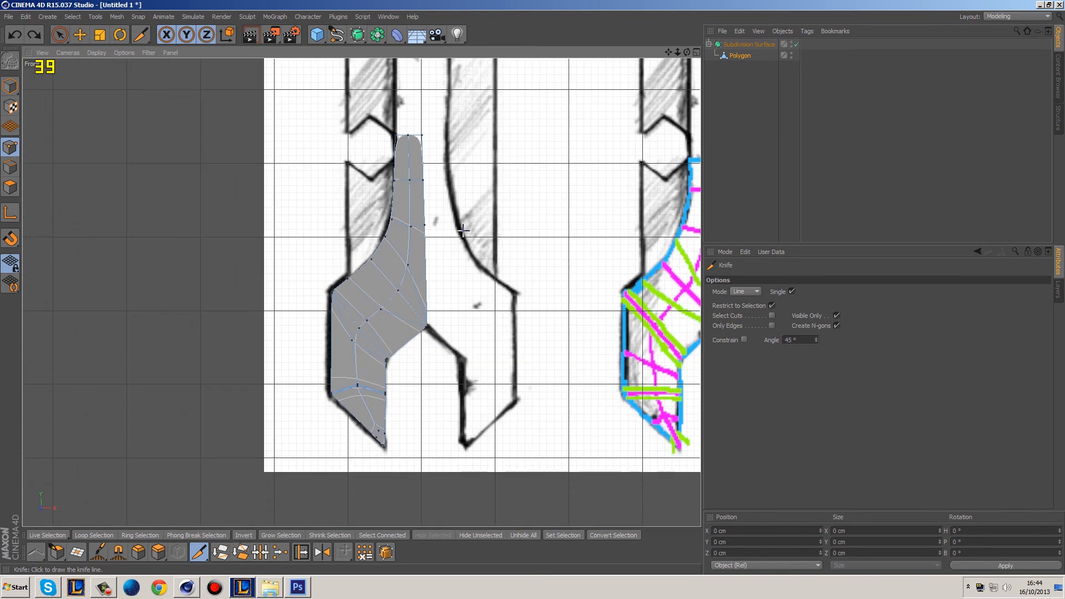
mouse_move(585, 267)
middle_mouse_down("alt")
mouse_move(414, 282)
mouse_move(459, 256)
middle_mouse_up("alt")
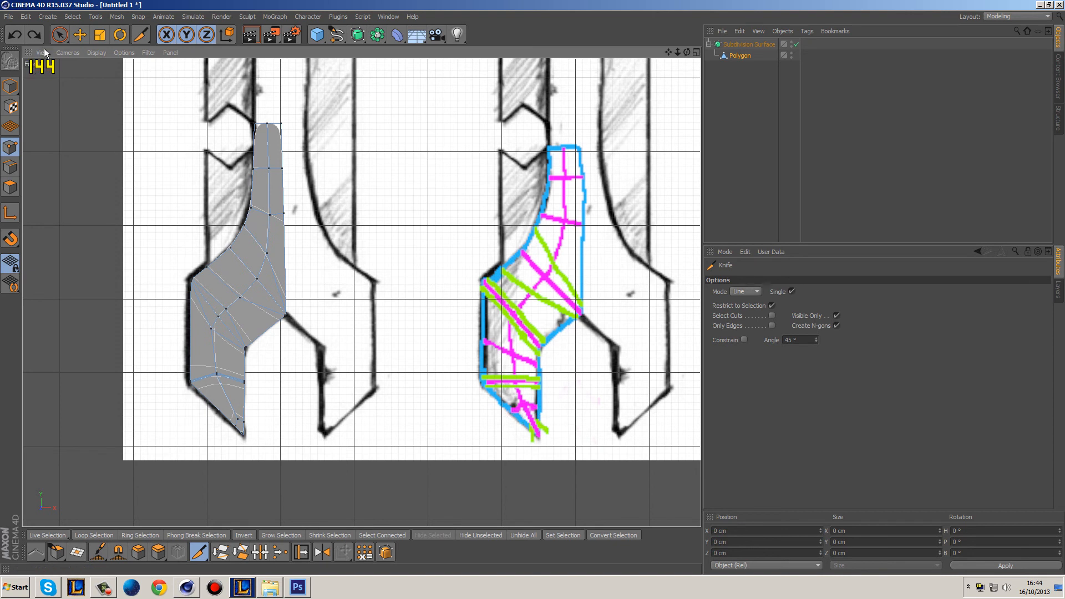
left_click(59, 34)
middle_click(188, 150)
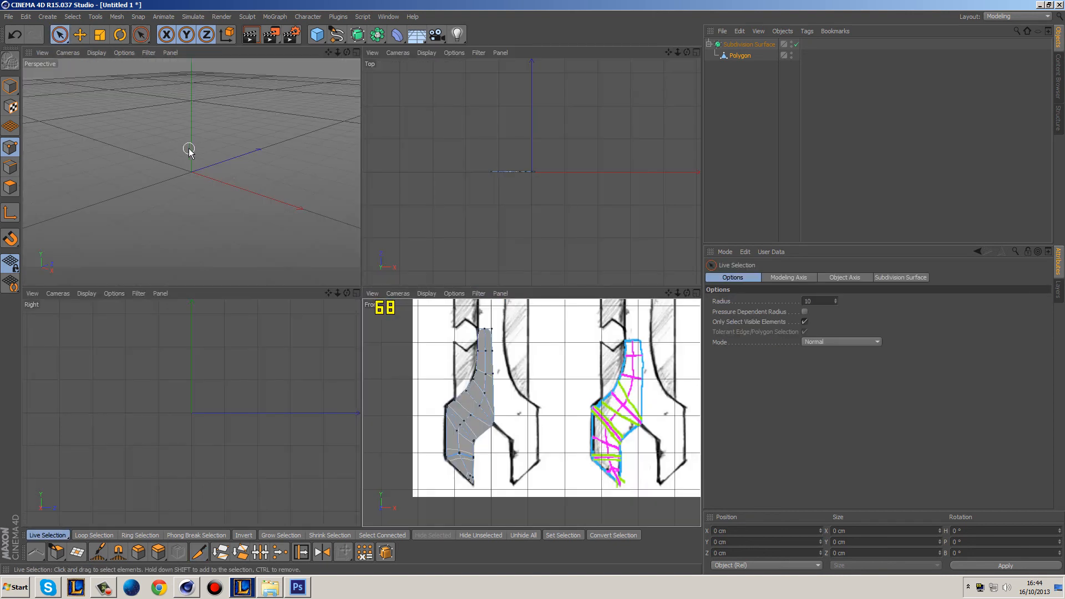
middle_click(222, 181)
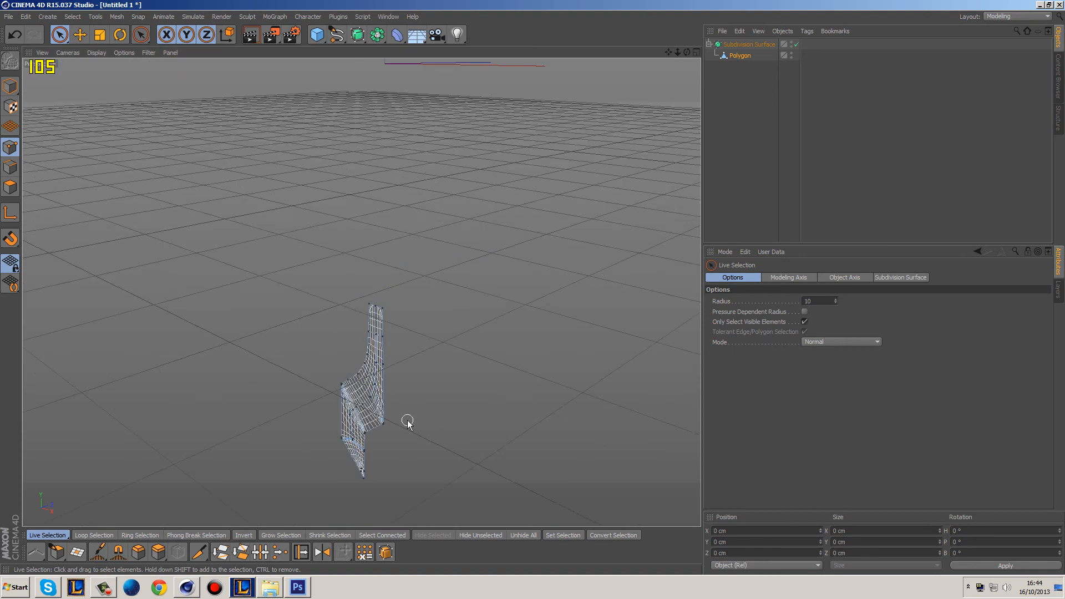
left_click(99, 53)
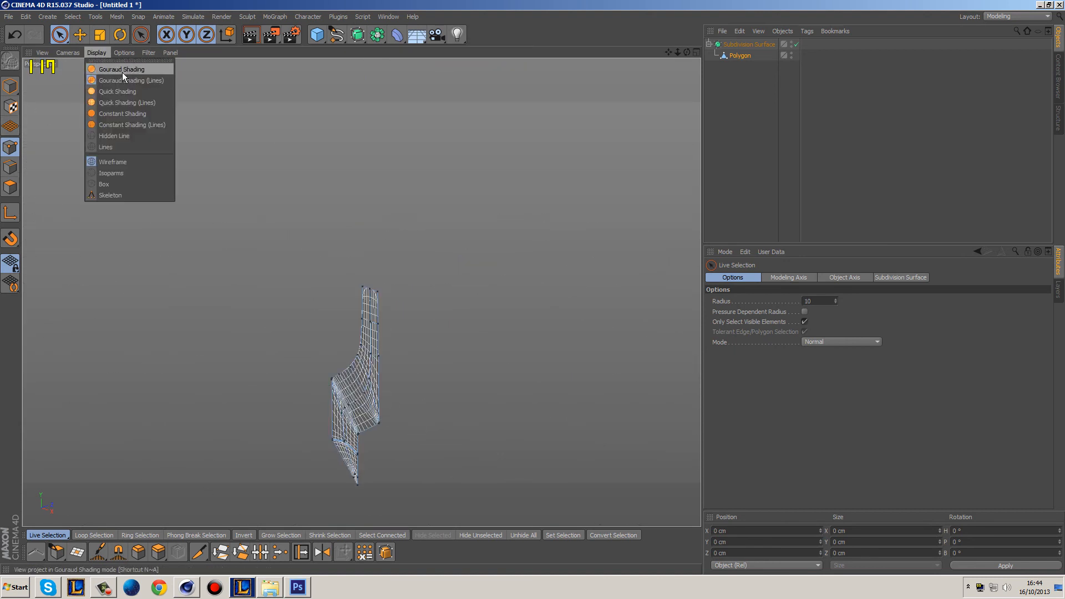
left_click(121, 70)
mouse_move(192, 307)
left_mouse_down("alt")
mouse_move(280, 316)
mouse_move(671, 151)
left_mouse_up("alt")
left_click(744, 106)
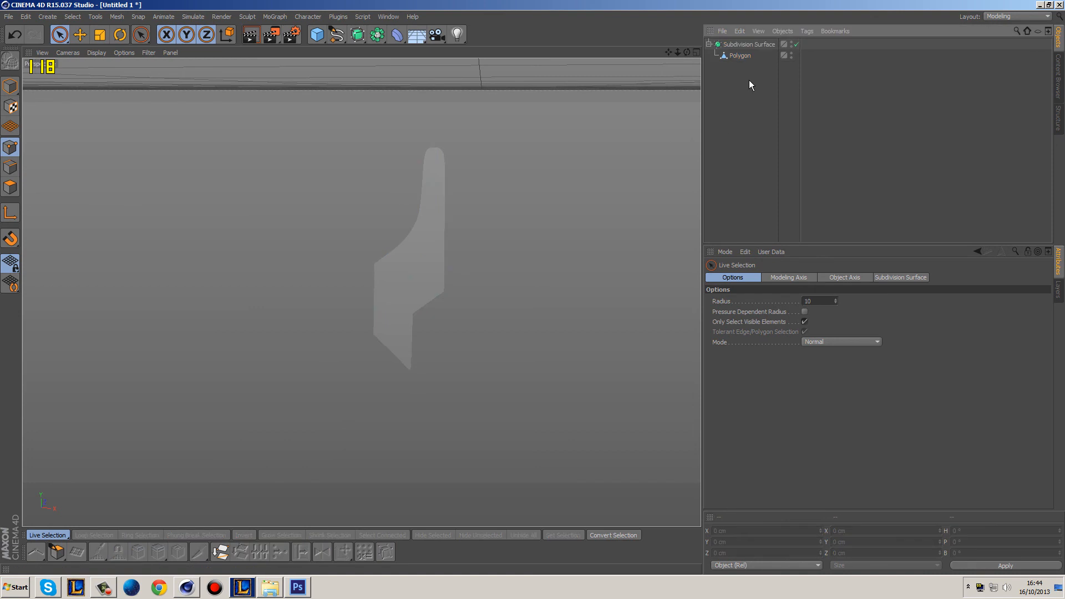
mouse_move(499, 231)
left_mouse_down("alt")
mouse_move(566, 235)
mouse_move(587, 274)
mouse_move(468, 258)
left_mouse_up("alt")
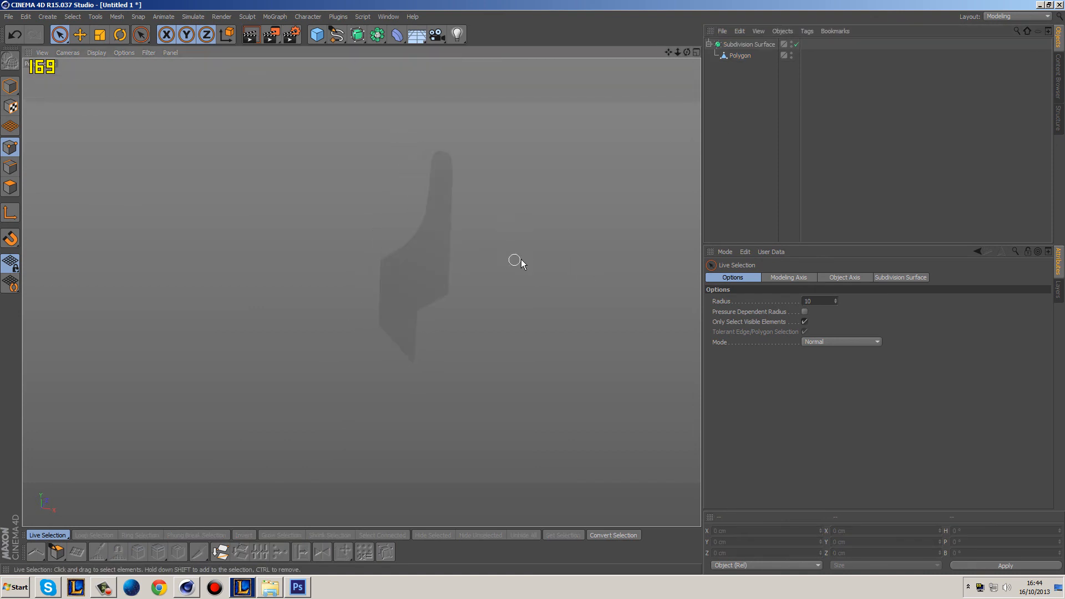
- Select the polygon object's entire outer boundary edge with Loop Selection, using Select Boundary Loop instead of Stop at Boundary Edges
left_click(738, 55)
left_click(10, 167)
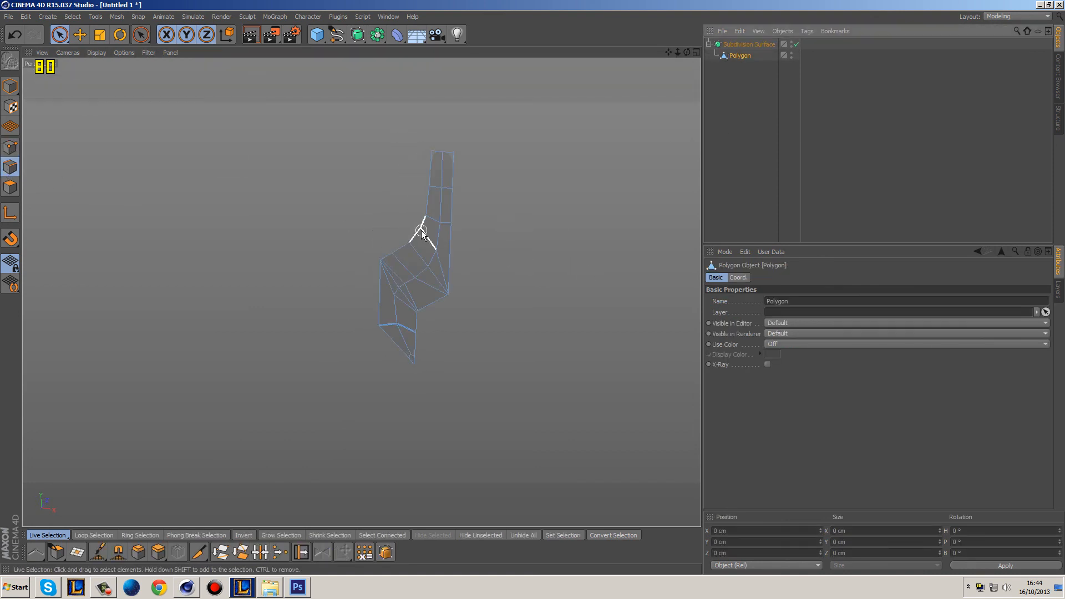
key("u")
key("l")
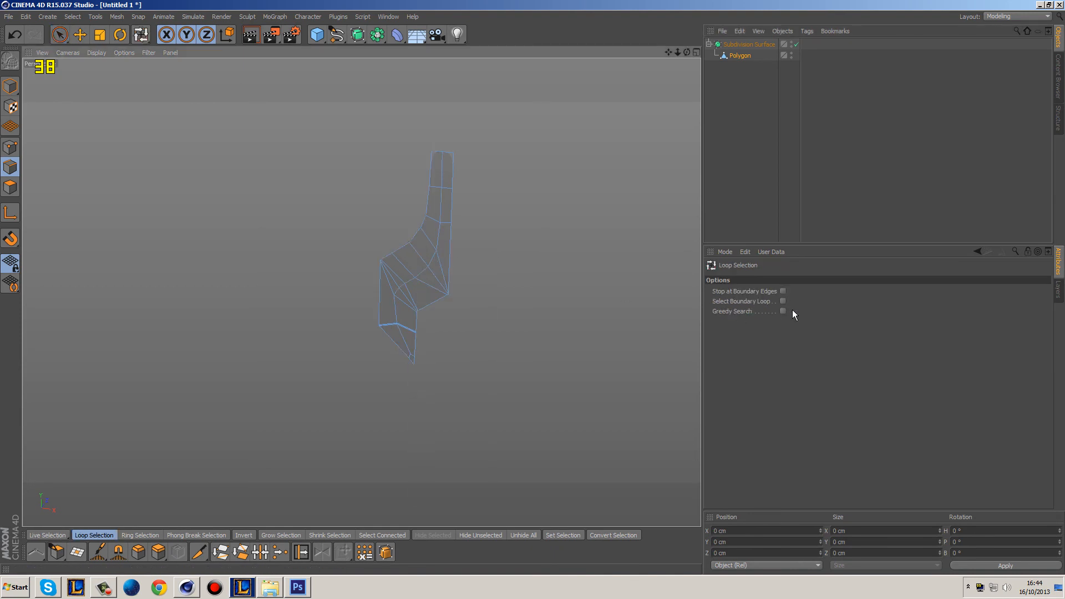
left_click(782, 291)
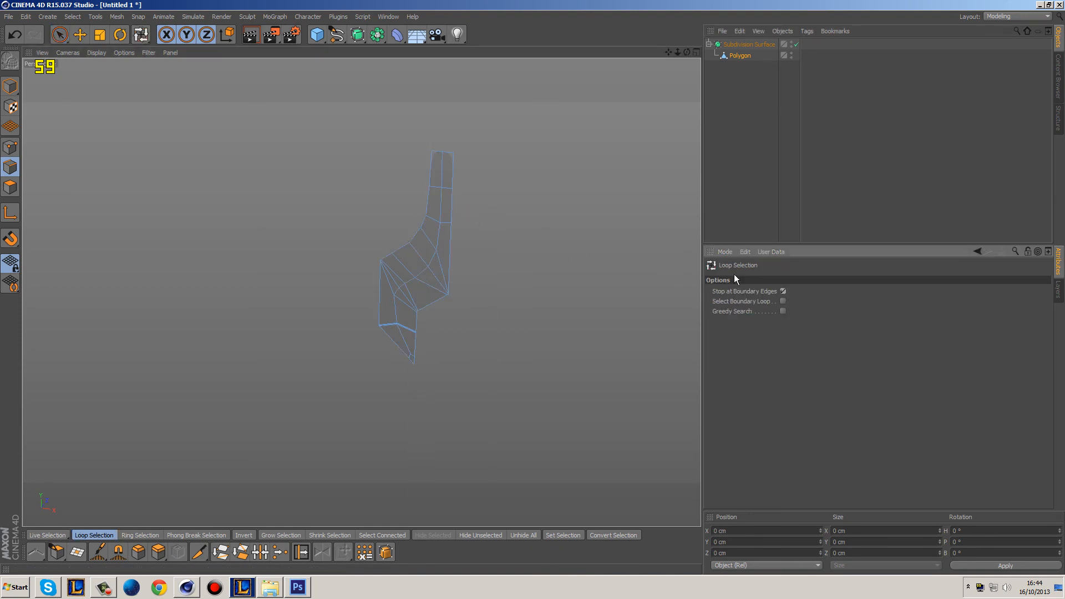
left_click(451, 218)
mouse_move(361, 292)
left_mouse_down("alt")
mouse_move(409, 324)
mouse_move(557, 308)
left_mouse_up("alt")
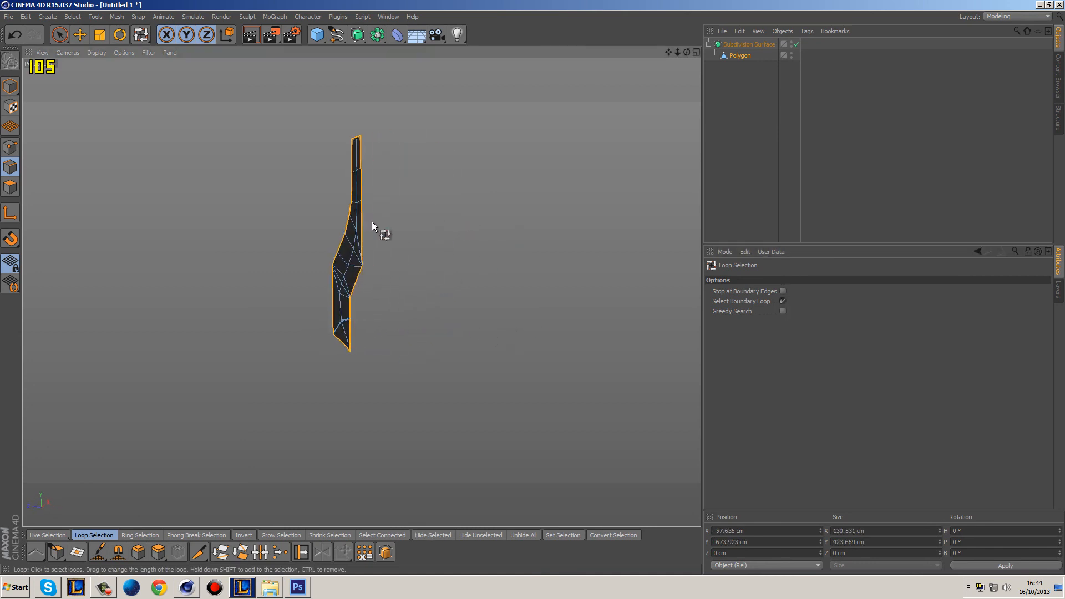
- Extrude the selected boundary edges back along the Z axis by about 24 cm to give the blade thickness
left_click(80, 35)
left_click_drag(310, 250, 295, 250)
left_click(407, 245)
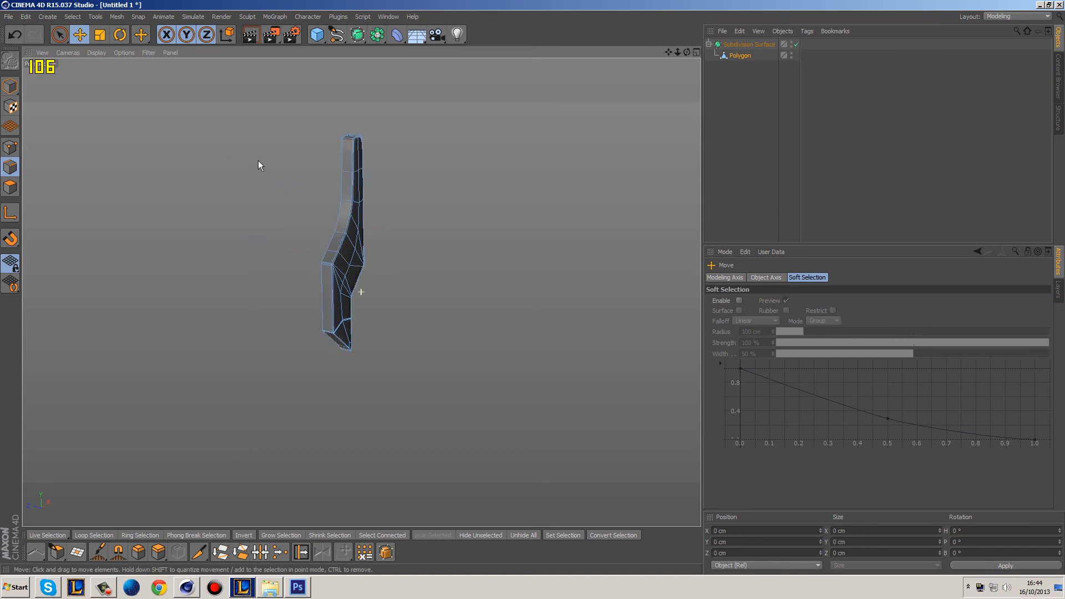
- Inspect the thickened, smoothed blade from several angles in Model mode
left_click_drag(264, 159, 128, 106, "alt")
left_click(10, 86)
left_click(520, 187)
left_click_drag(520, 186, 524, 173, "alt")
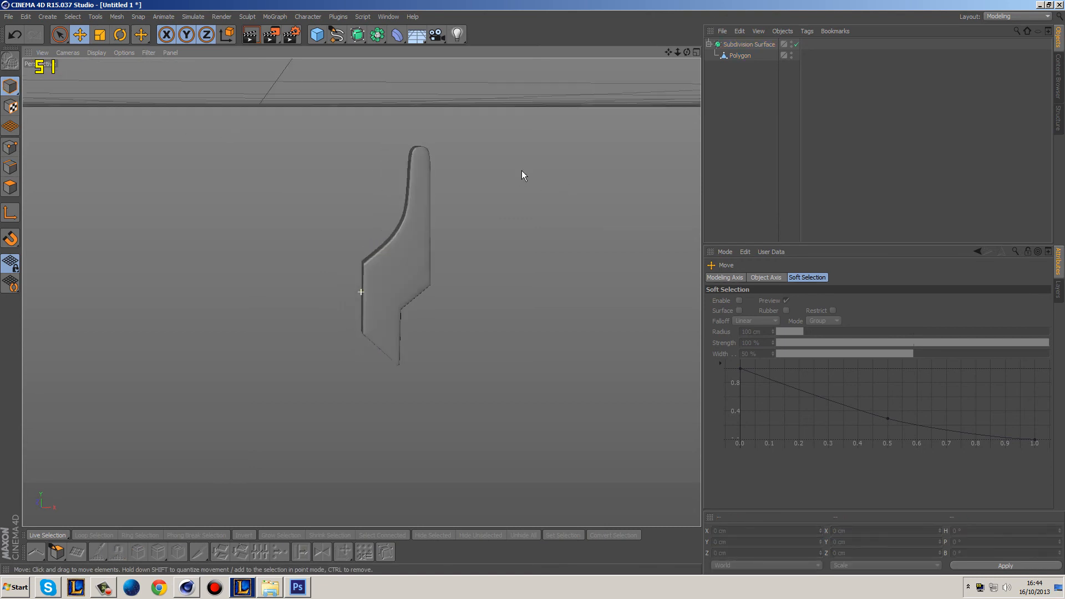
left_click(391, 227)
left_click_drag(391, 226, 444, 293, "alt")
right_click_drag(443, 293, 441, 317, "alt")
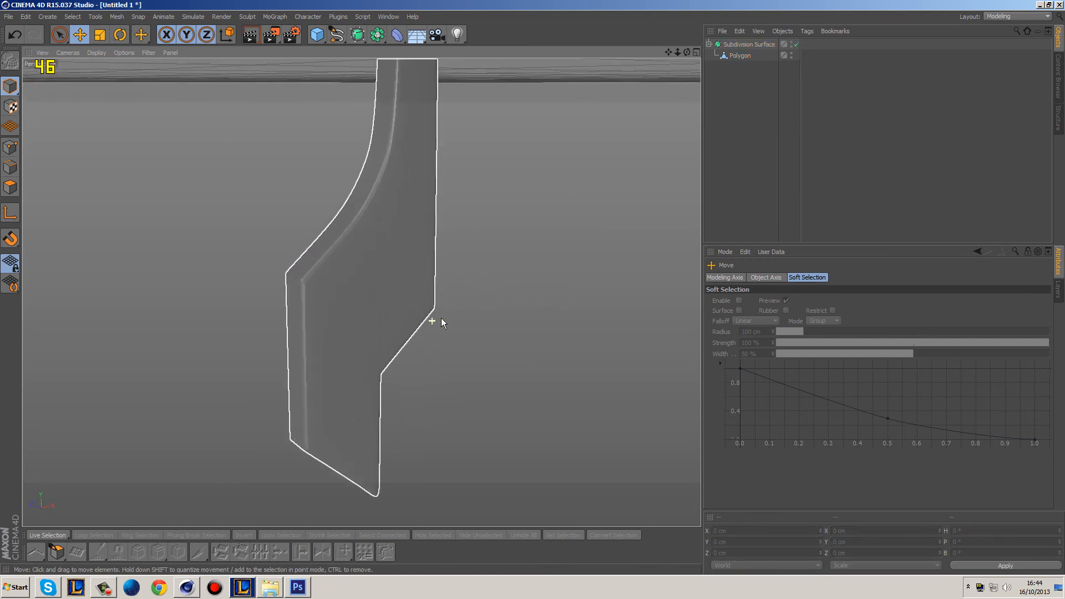
left_click_drag(441, 319, 485, 307, "alt")
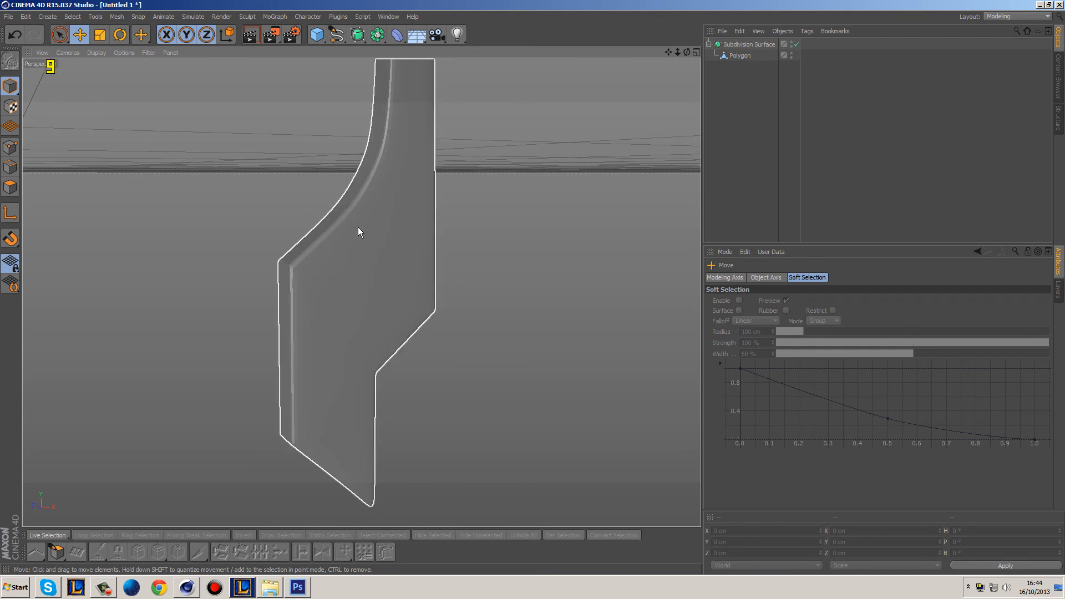
- Add a Phong tag to the Polygon object
right_click(729, 57)
mouse_move(770, 65)
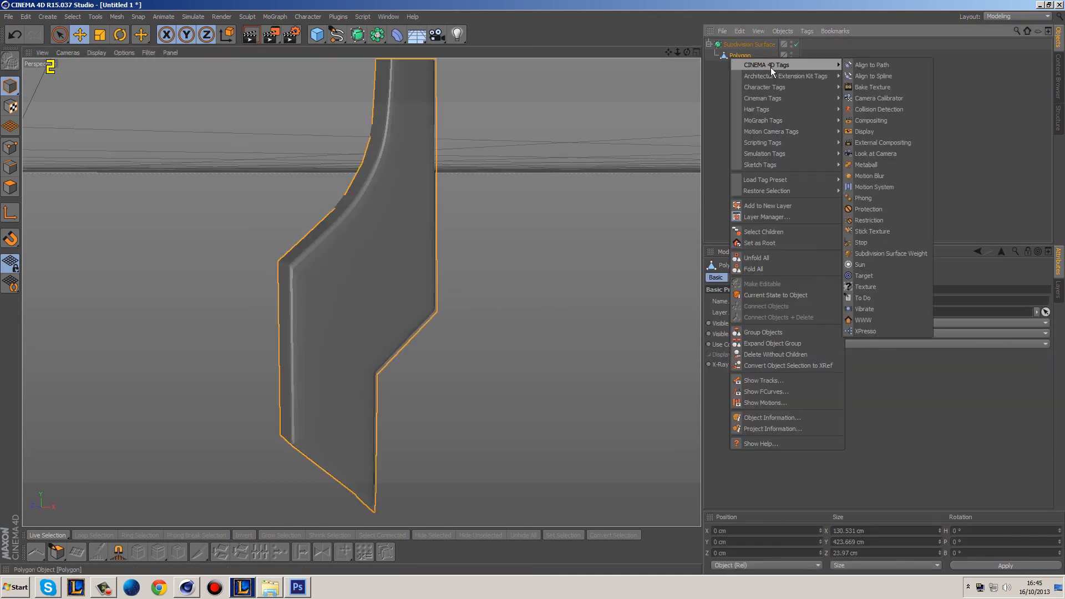
left_click(875, 197)
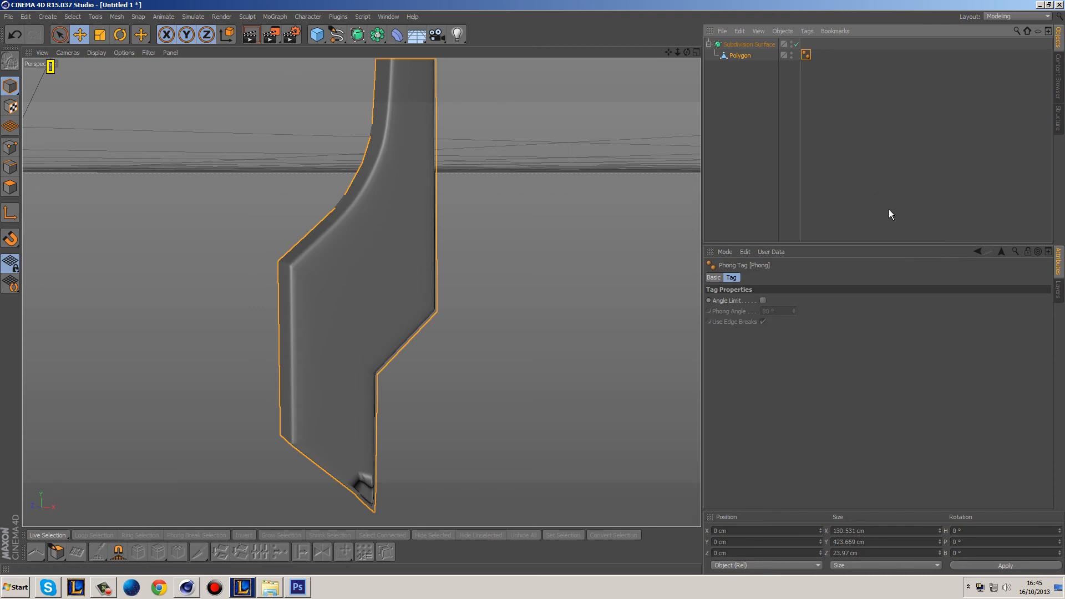
- Turn off the subdivision smoothing and select all polygons to check the direction of the normals around the blade's tip
left_click_drag(608, 289, 319, 247, "alt")
left_click(740, 56)
key("q")
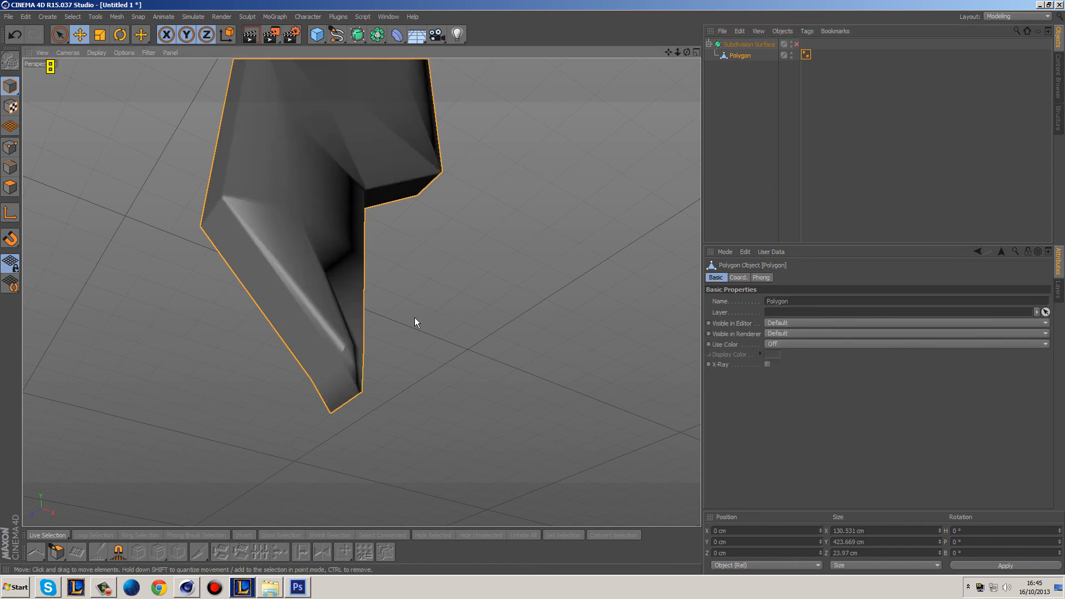
mouse_move(437, 299)
left_mouse_down("alt")
mouse_move(449, 213)
mouse_move(493, 200)
mouse_move(429, 250)
mouse_move(438, 299)
left_mouse_up("alt")
scroll(438, 298, "down", 2)
left_click(10, 187)
key("ctrl+a")
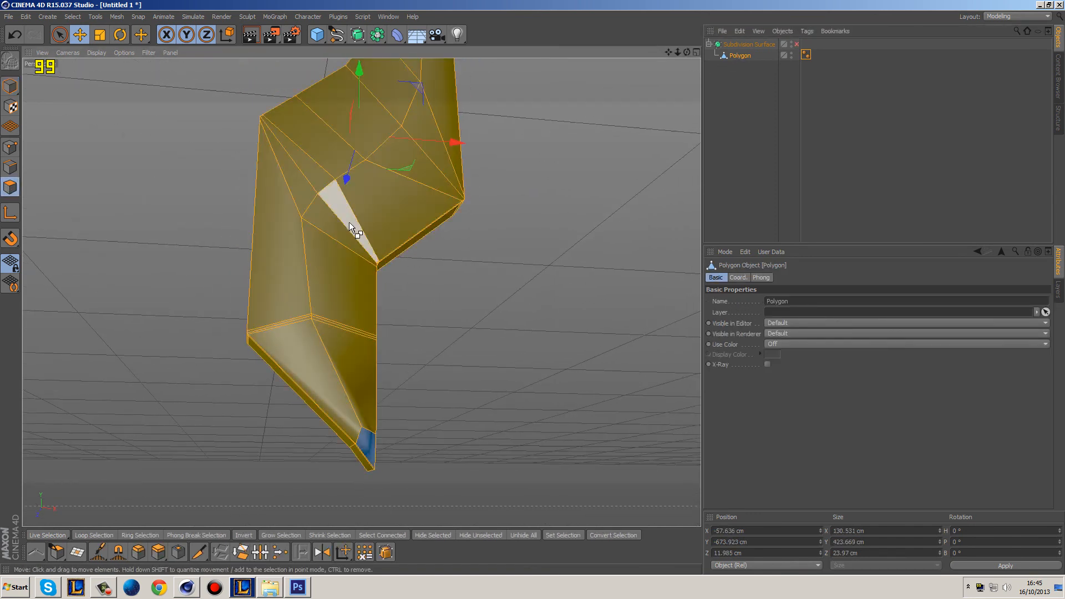
- Select only the wrongly oriented polygon at the blade's tip and reverse its normals
scroll(401, 447, "up", 6)
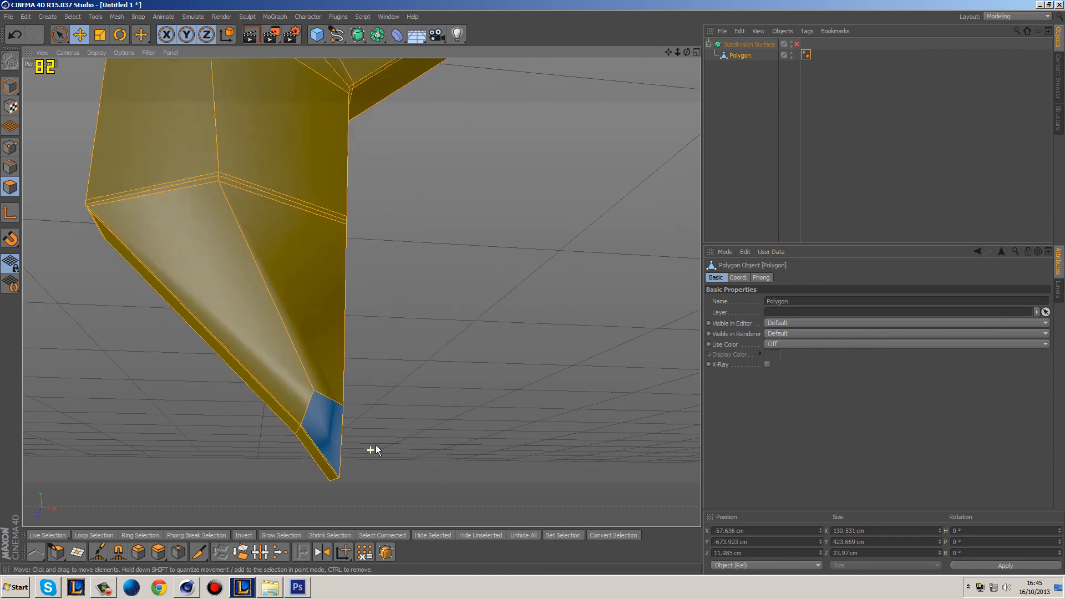
left_click(335, 417, "ctrl")
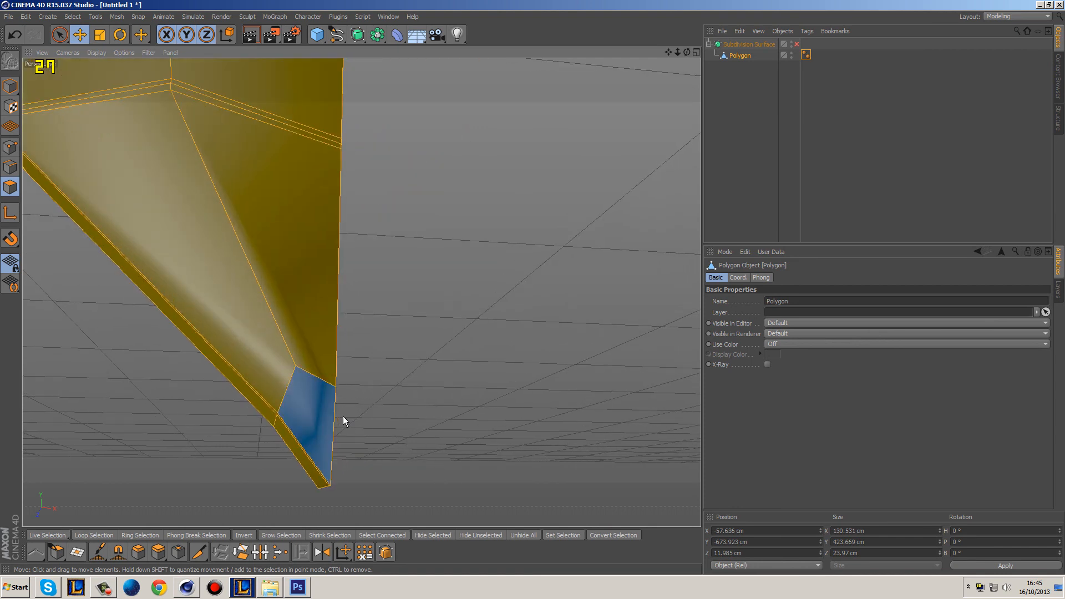
left_click_drag(451, 434, 395, 363, "alt")
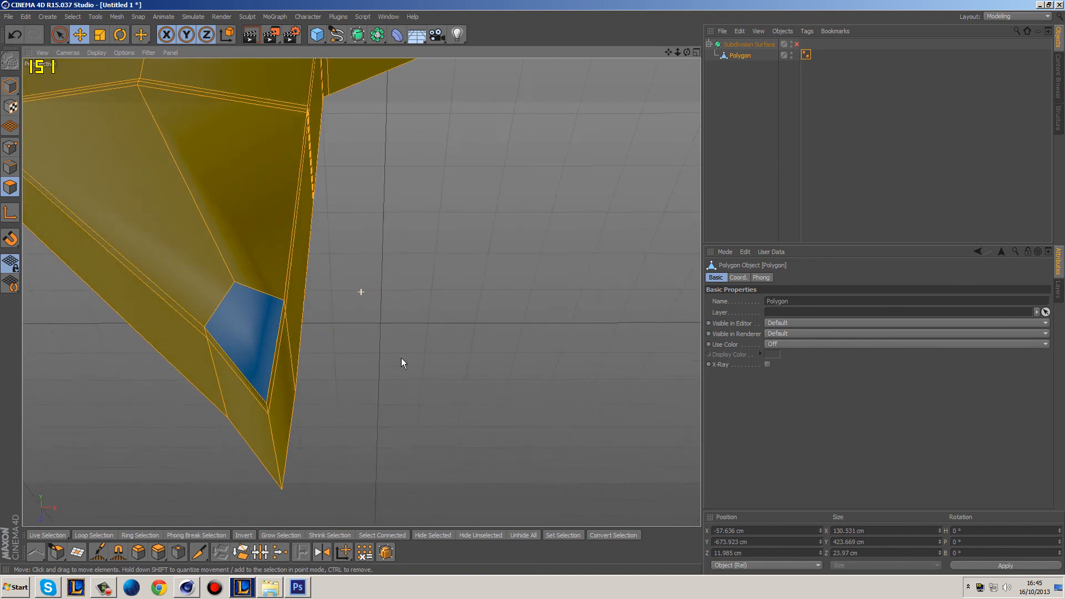
key("space")
left_click(254, 316)
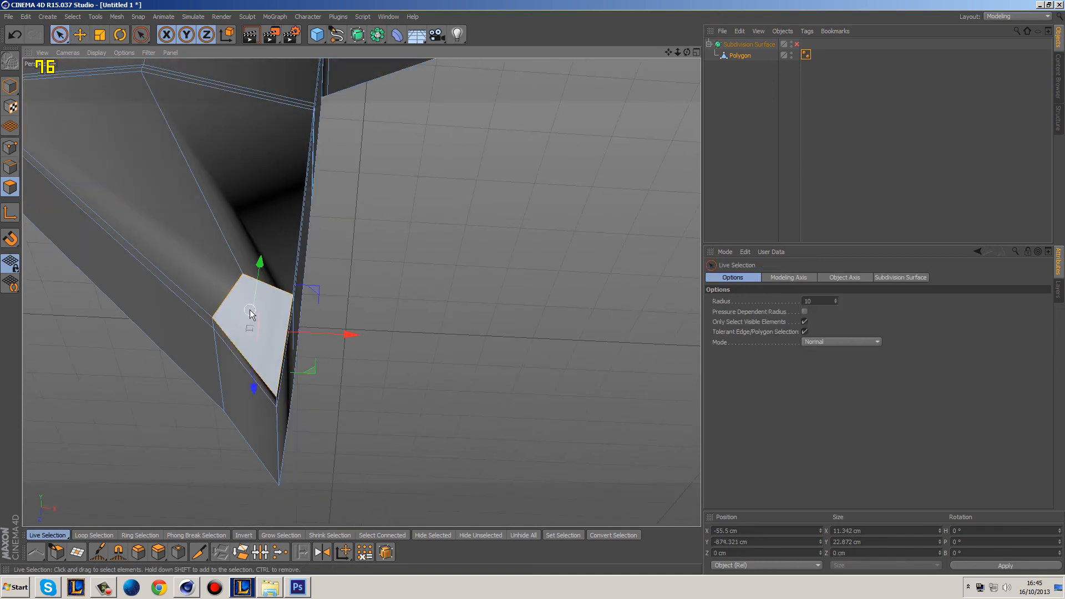
right_click(251, 315)
left_click(299, 427)
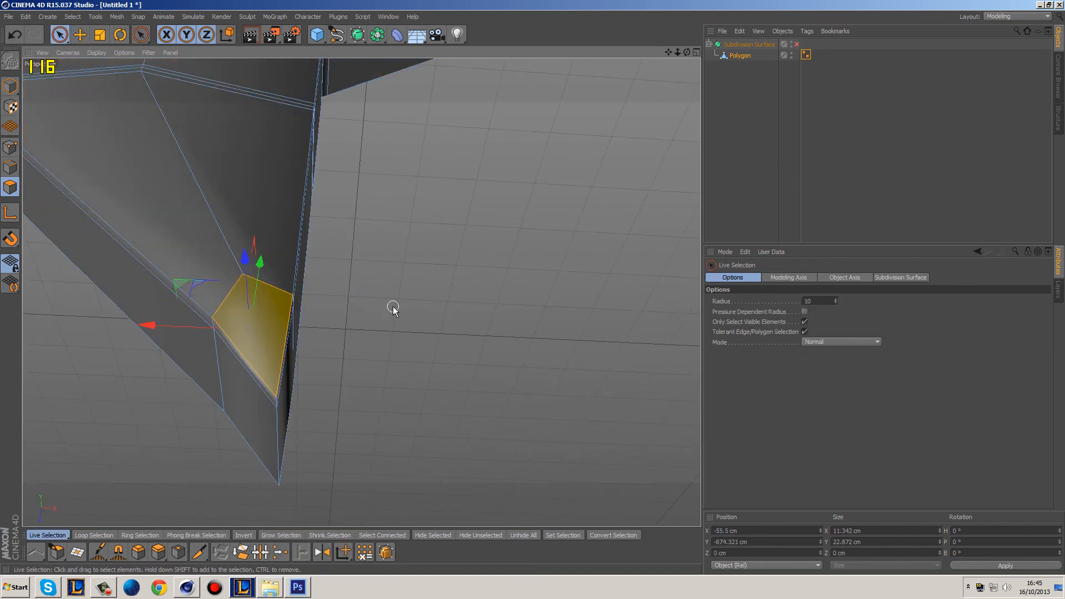
- Select all polygons again and check the orientation of the normals across the blade's front face
key("ctrl+a")
scroll(381, 190, "down", 4)
middle_click_drag(438, 217, 494, 327, "alt")
left_click_drag(495, 328, 610, 268, "alt")
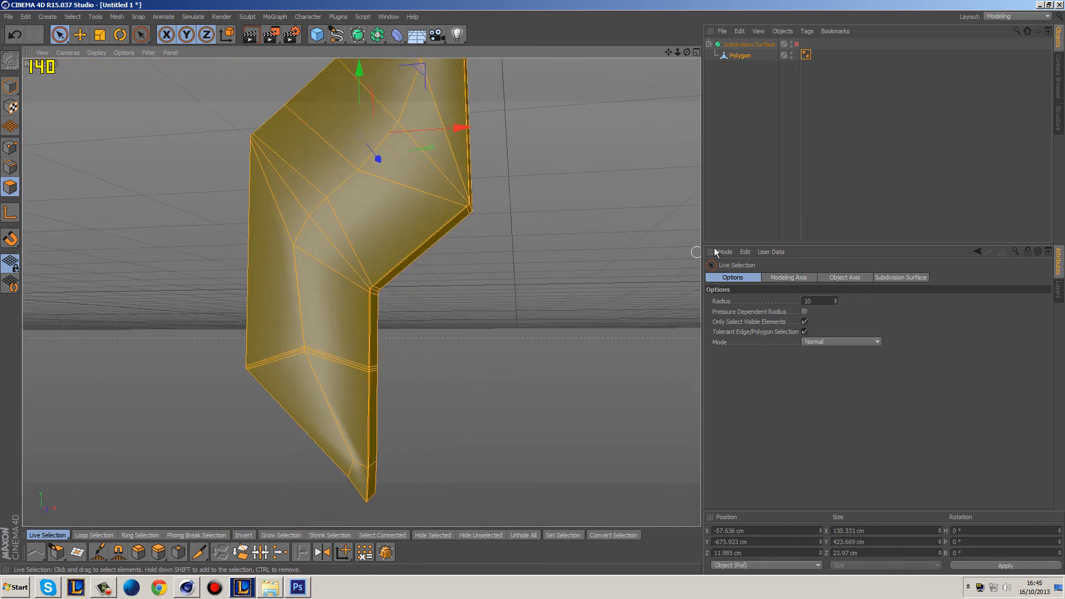
- Enable the Phong tag's Angle Limit with a 60° phong angle and examine the blade with subdivision smoothing on
left_click(806, 55)
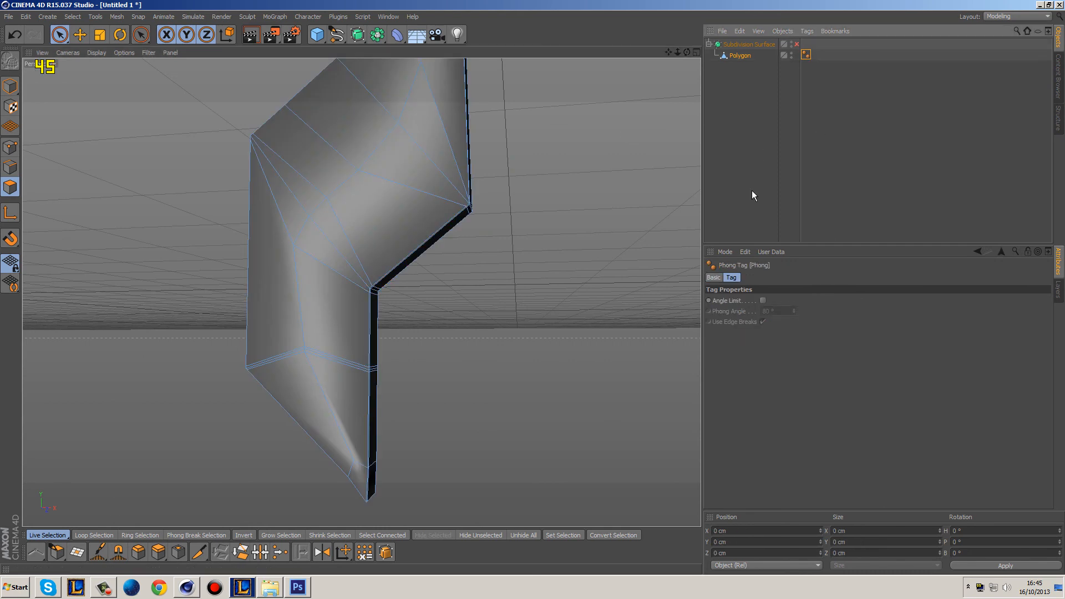
left_click(763, 300)
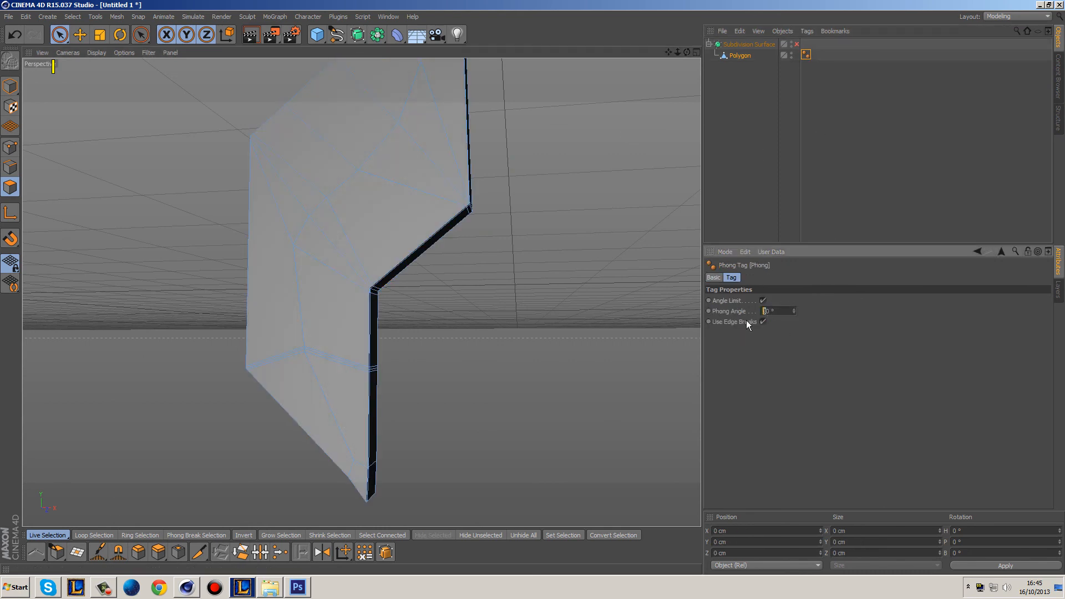
left_click(796, 44)
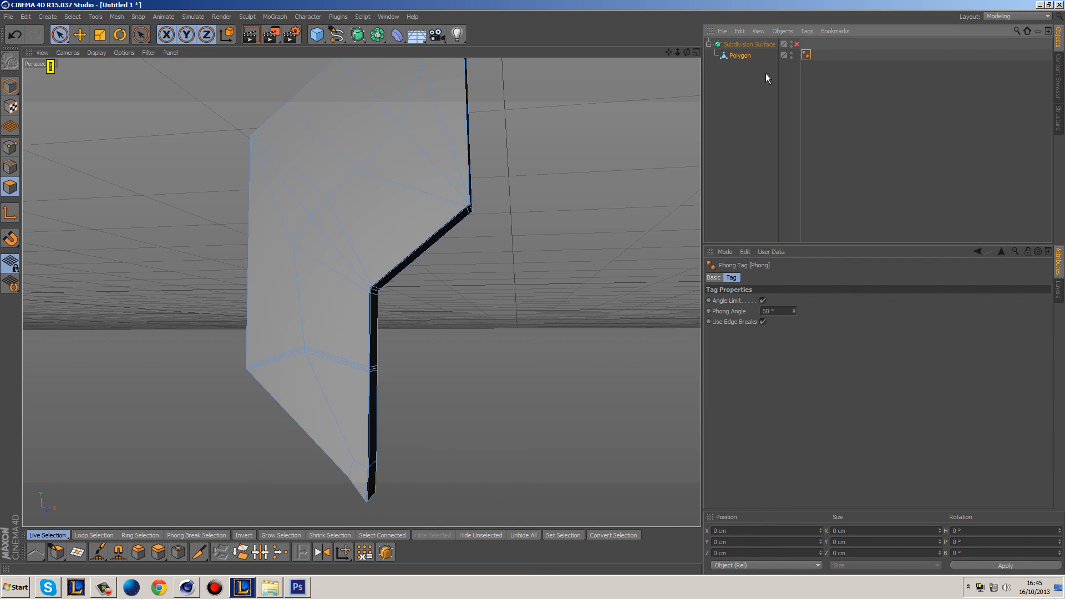
left_click_drag(497, 171, 397, 173, "alt")
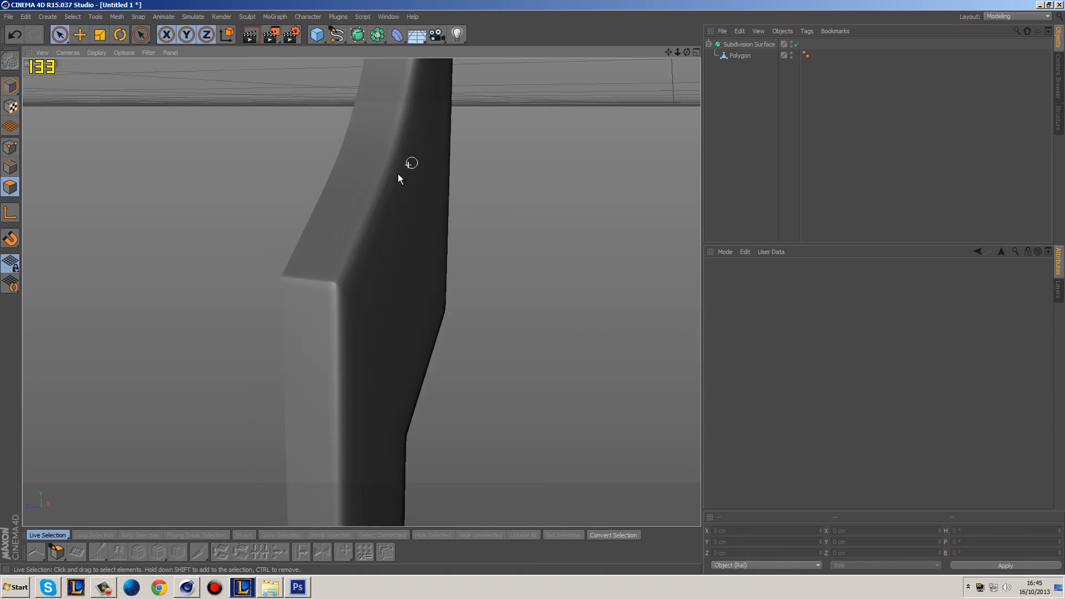
left_click_drag(528, 272, 295, 283, "alt")
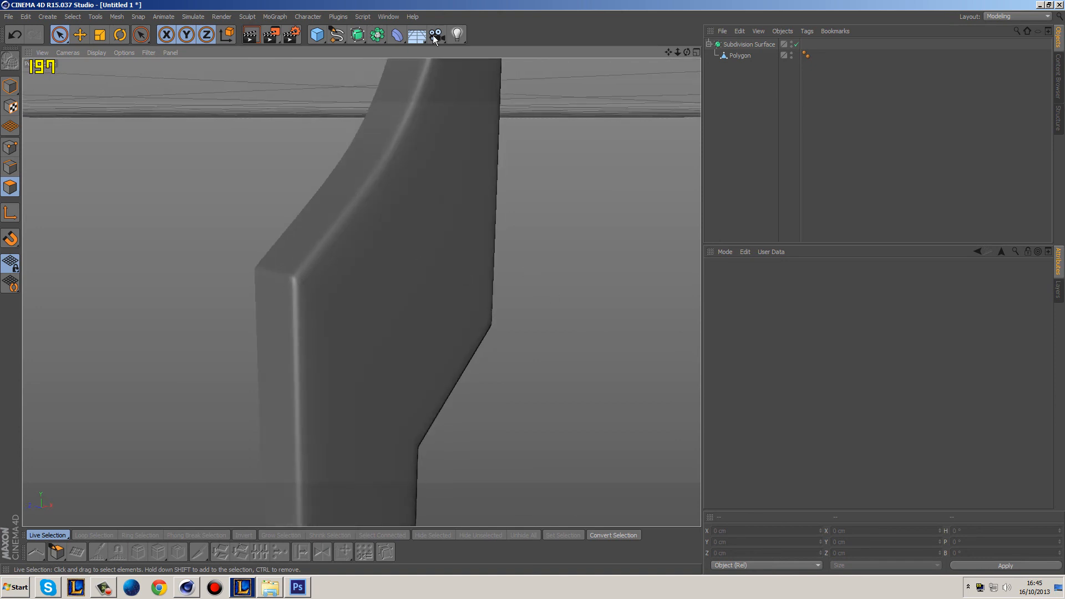
- Turn off the subdivision smoothing and select all the polygons on the blade's front face
left_click(740, 55)
key("q")
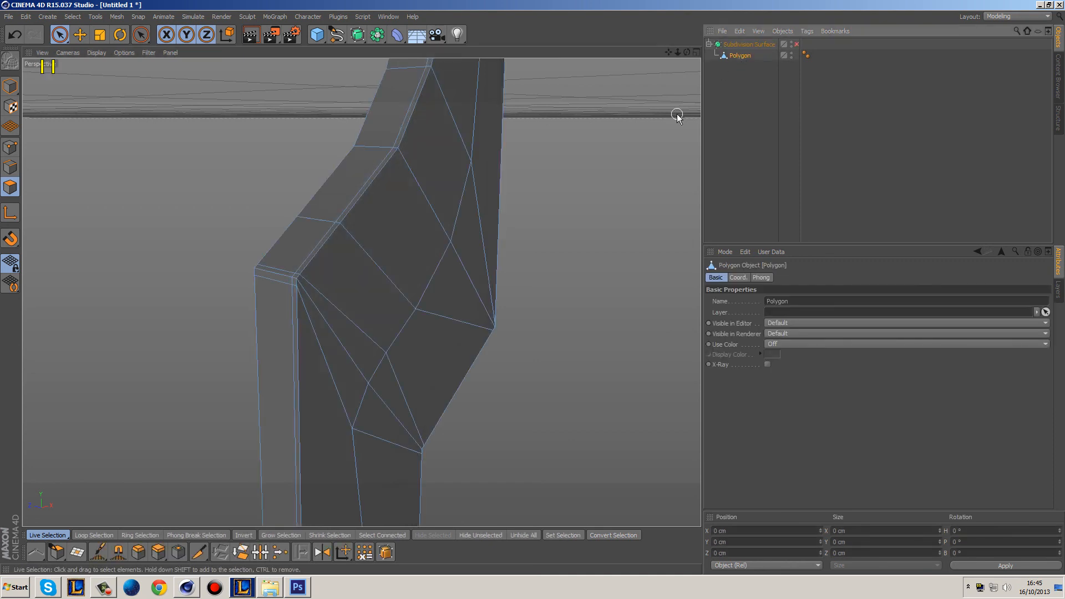
left_click_drag(612, 252, 518, 188, "alt")
left_click_drag(377, 344, 352, 353)
left_click(245, 228)
left_click(422, 167)
mouse_move(421, 166)
left_mouse_down()
mouse_move(439, 107)
mouse_move(321, 250)
mouse_move(416, 257)
mouse_move(367, 426)
mouse_move(475, 171)
mouse_move(544, 157)
mouse_move(409, 311)
mouse_move(409, 115)
mouse_move(466, 336)
mouse_move(478, 179)
mouse_move(353, 222)
mouse_move(340, 209)
left_mouse_up()
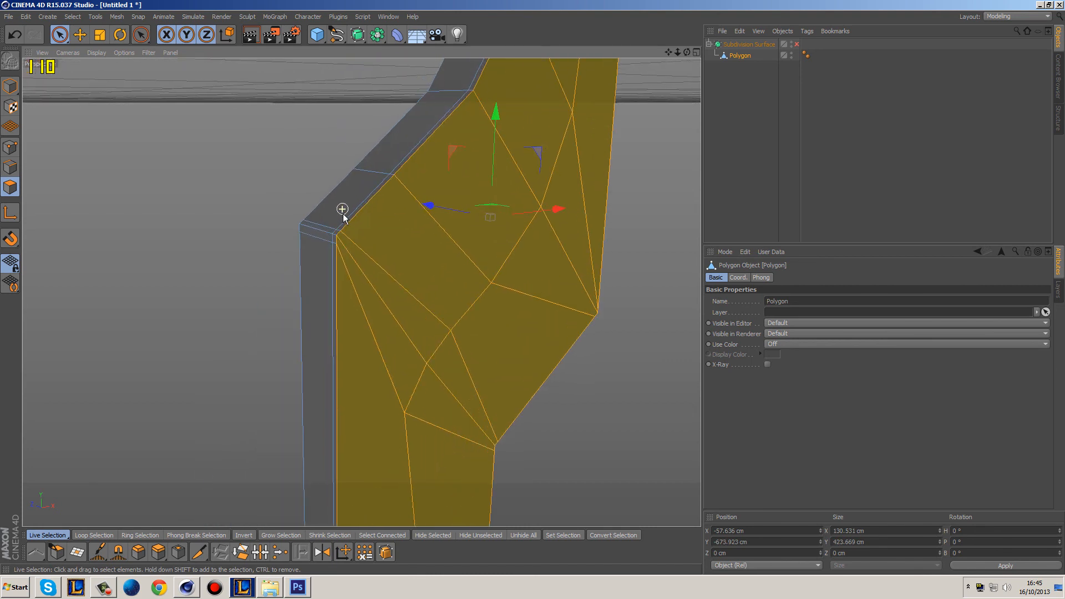
- Apply Extrude Inner to the front-face polygons with a 1.2 cm offset and deselect them
right_click(351, 210)
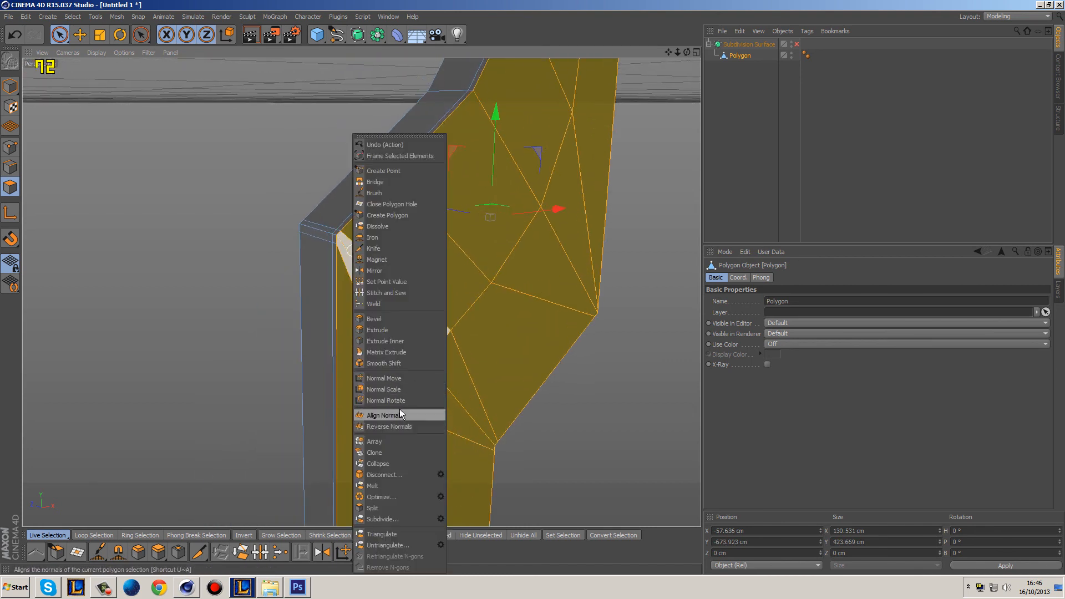
left_click(410, 340)
left_click_drag(385, 272, 444, 122)
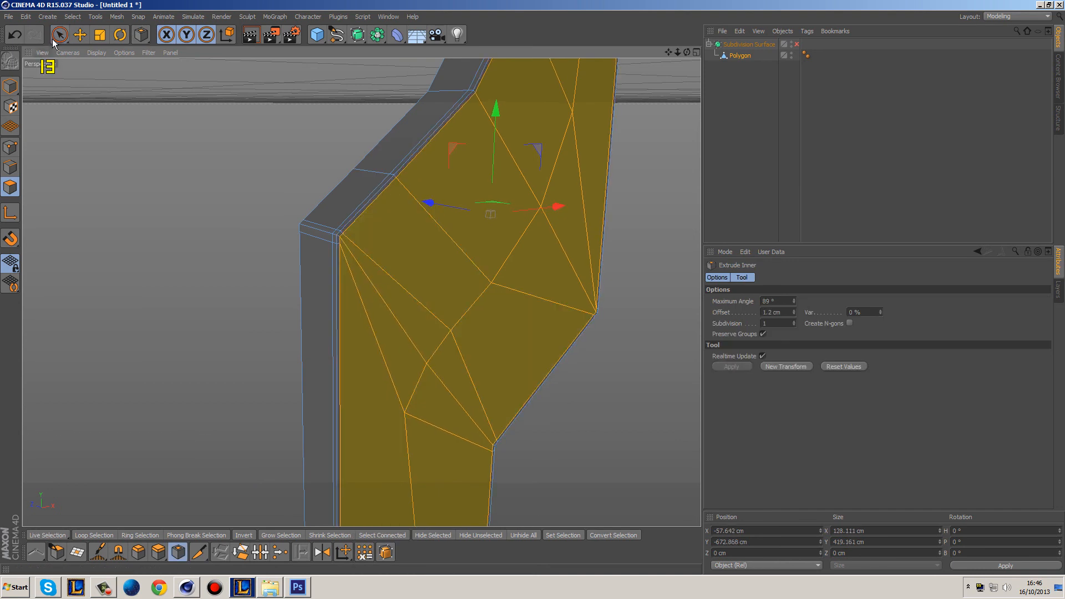
key("space")
left_click(589, 385)
- Slide the inset's points at the lower outer corner and at the inner edge's corner above the notch, the latter by 36.5 %
left_click_drag(590, 384, 435, 103, "alt")
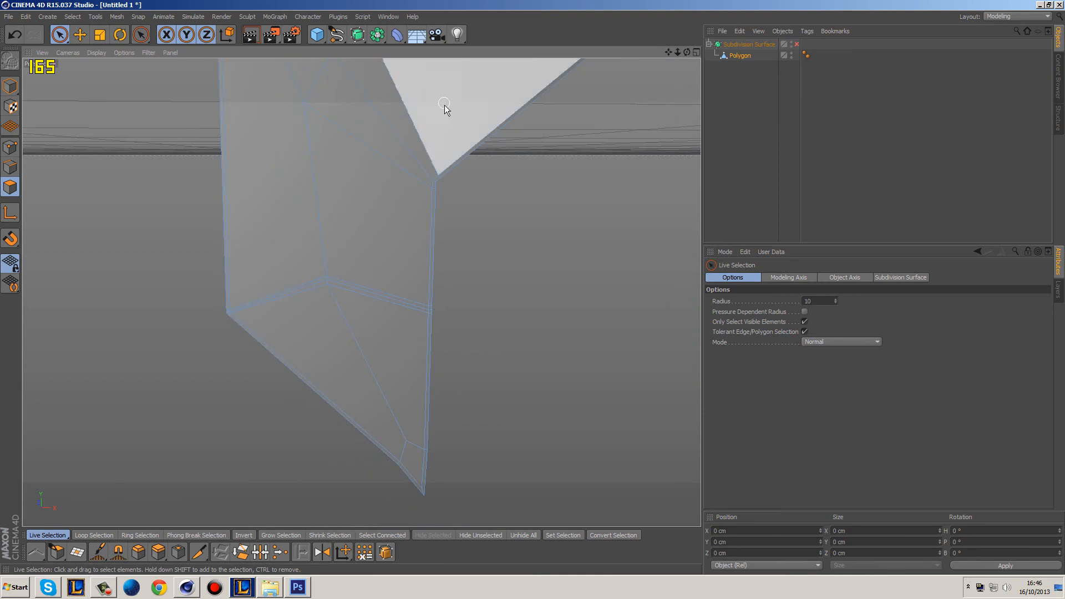
left_click_drag(509, 292, 289, 226, "alt")
scroll(289, 225, "up", 8)
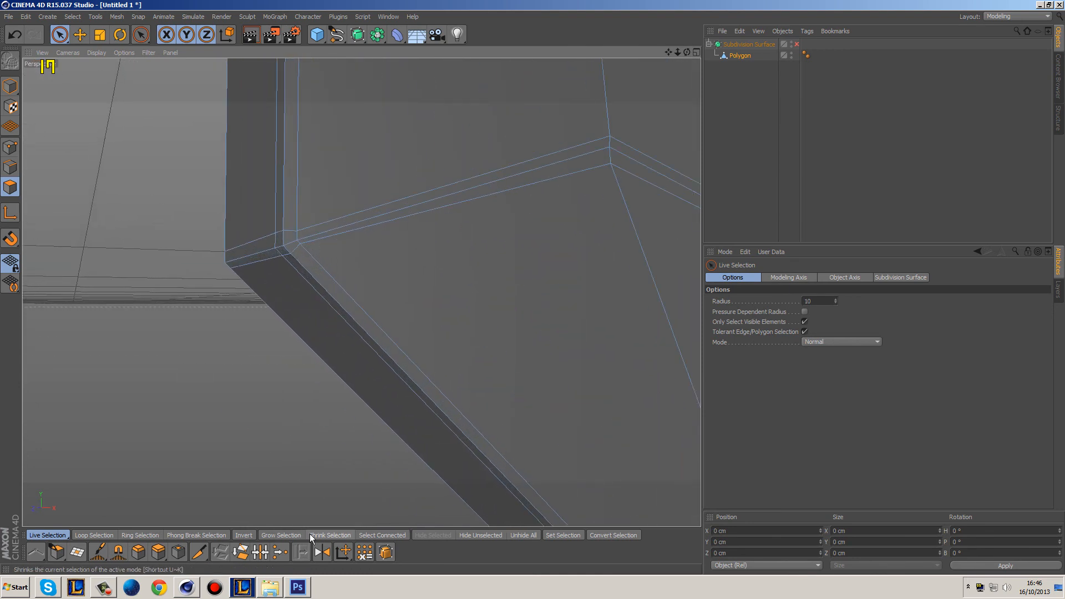
left_click(10, 147)
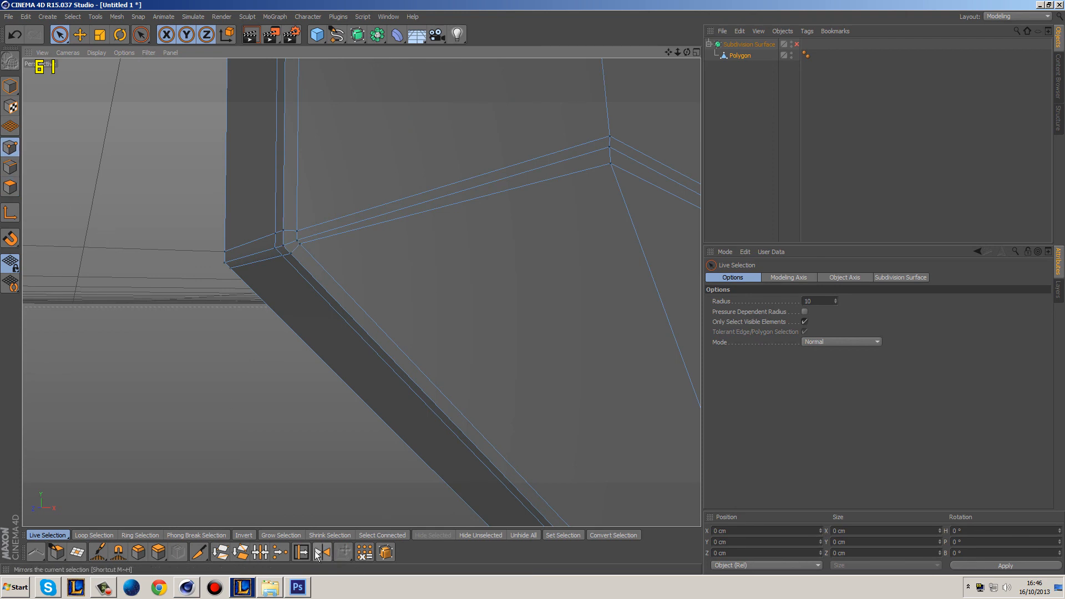
left_click(301, 552)
left_click_drag(301, 245, 302, 247)
scroll(552, 218, "up", 6)
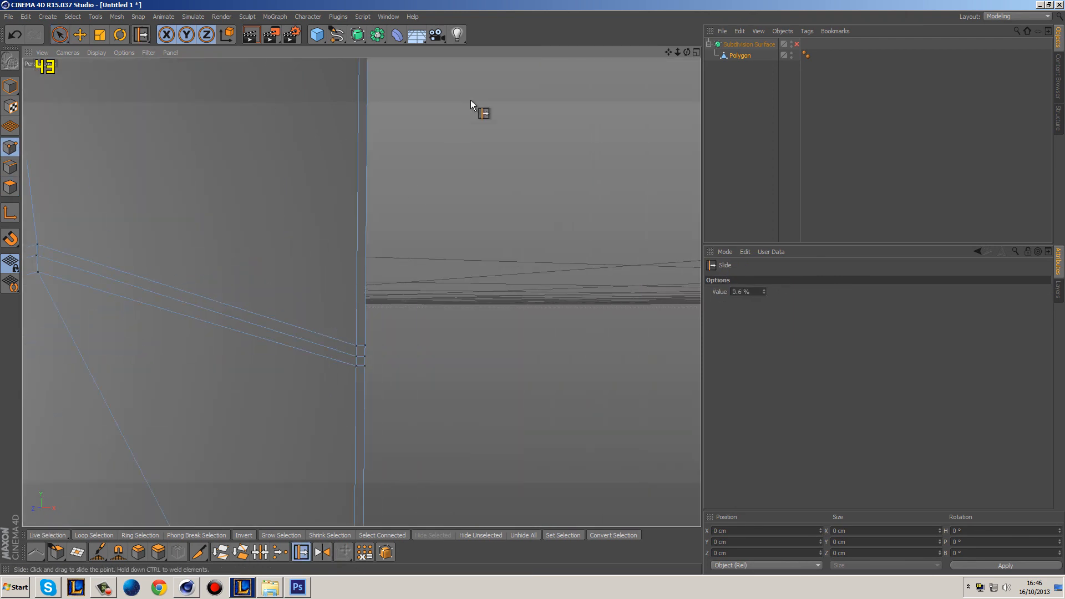
left_click_drag(470, 103, 467, 267, "alt")
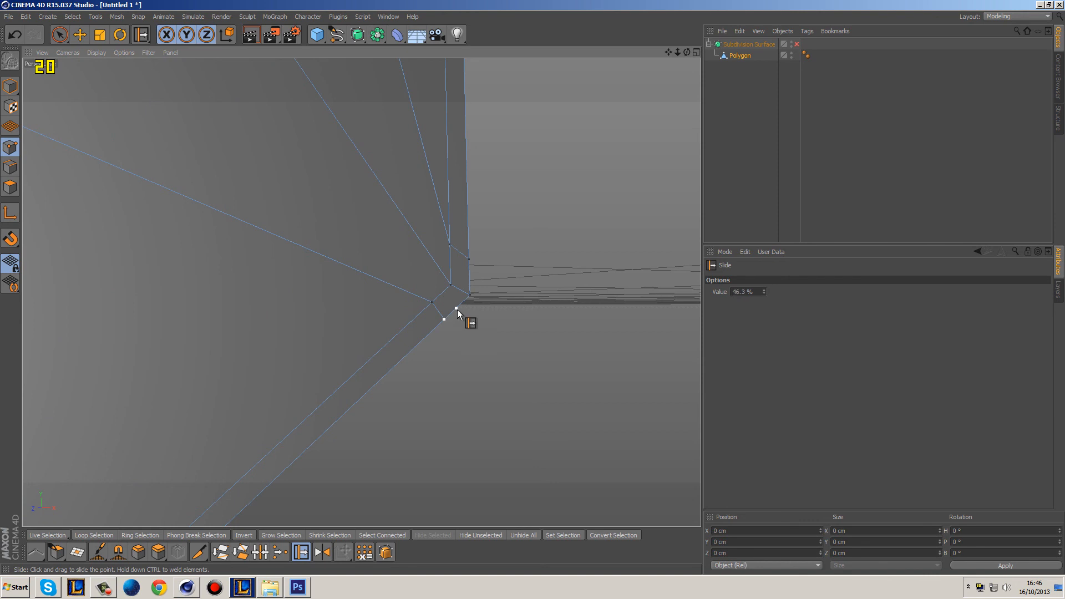
left_click_drag(457, 309, 438, 295)
- Turn the subdivision smoothing back on, deselect the mesh and inspect the blade's tip up close in Model mode
scroll(456, 202, "down", 3)
middle_click_drag(488, 103, 503, 325, "alt")
scroll(503, 320, "down", 1)
scroll(527, 245, "down", 5)
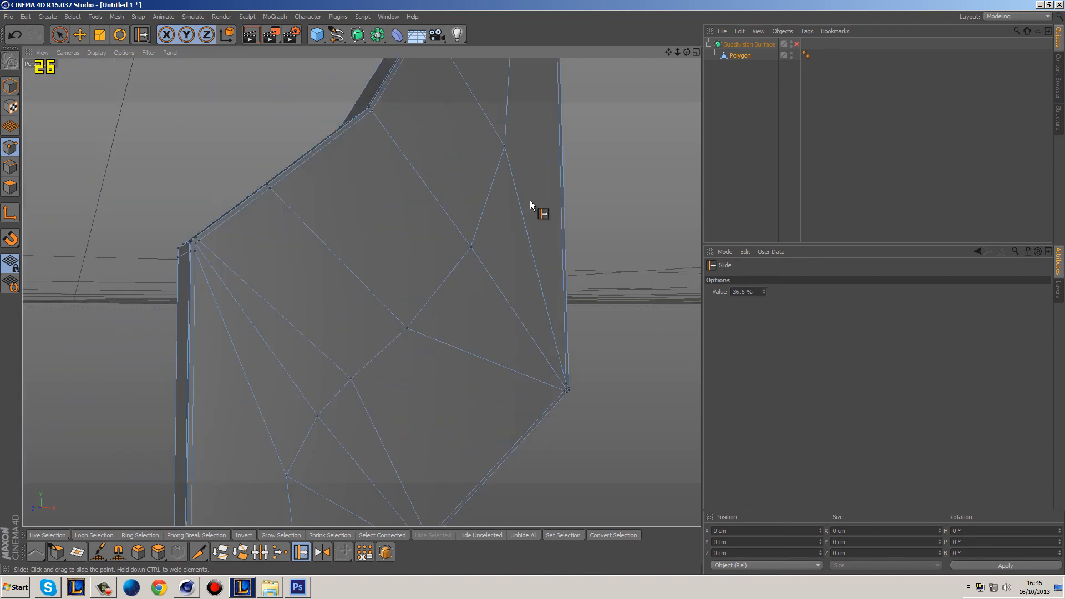
scroll(526, 193, "down", 2)
key("q")
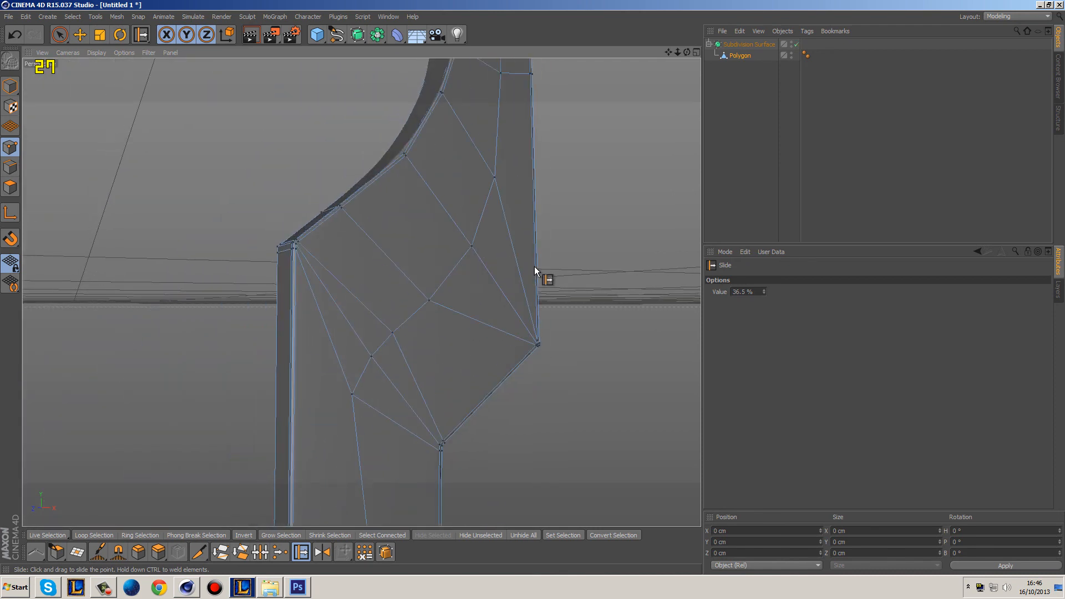
left_click(12, 85)
left_click(733, 133)
left_click_drag(442, 216, 415, 189, "alt")
scroll(415, 186, "up", 2)
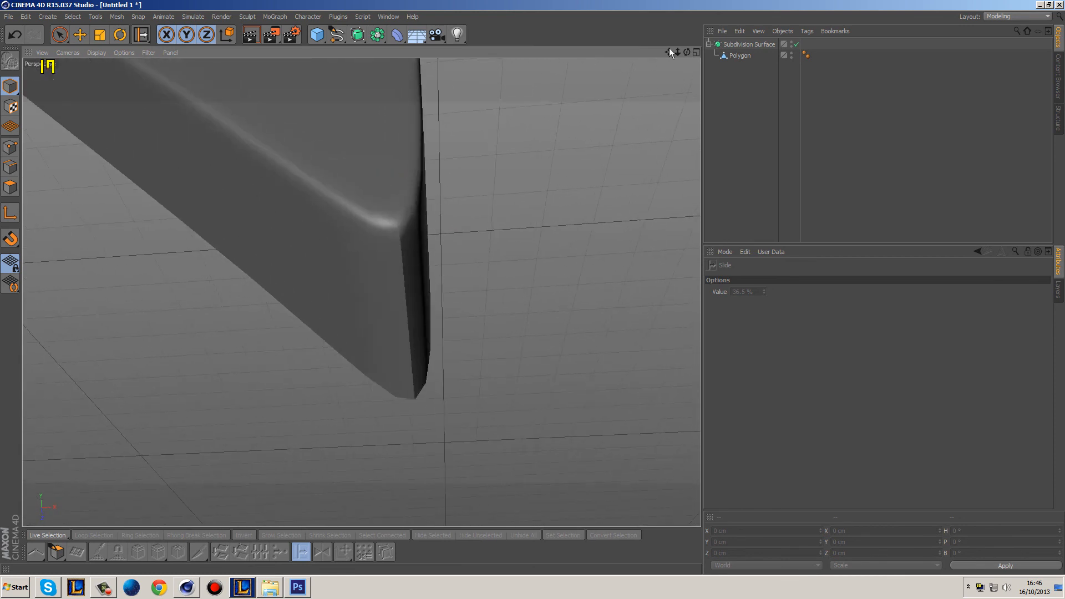
- Select the blade's polygon mesh with the smoothing off, switch to edge editing and show the mesh lines in the shading
left_click(722, 58)
key("q")
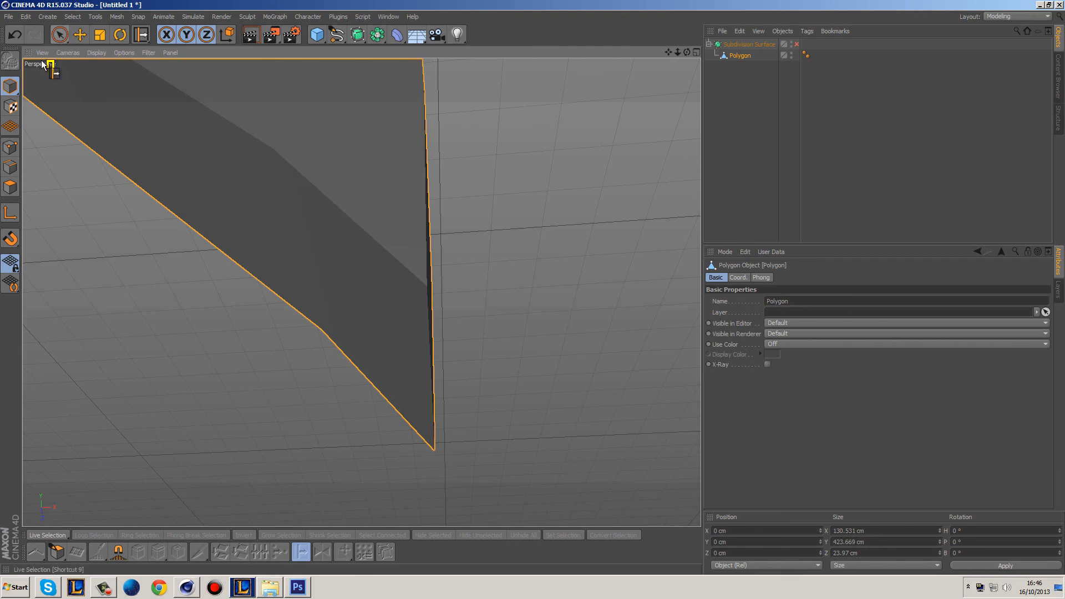
left_click(10, 165)
left_click(97, 52)
left_click(112, 74)
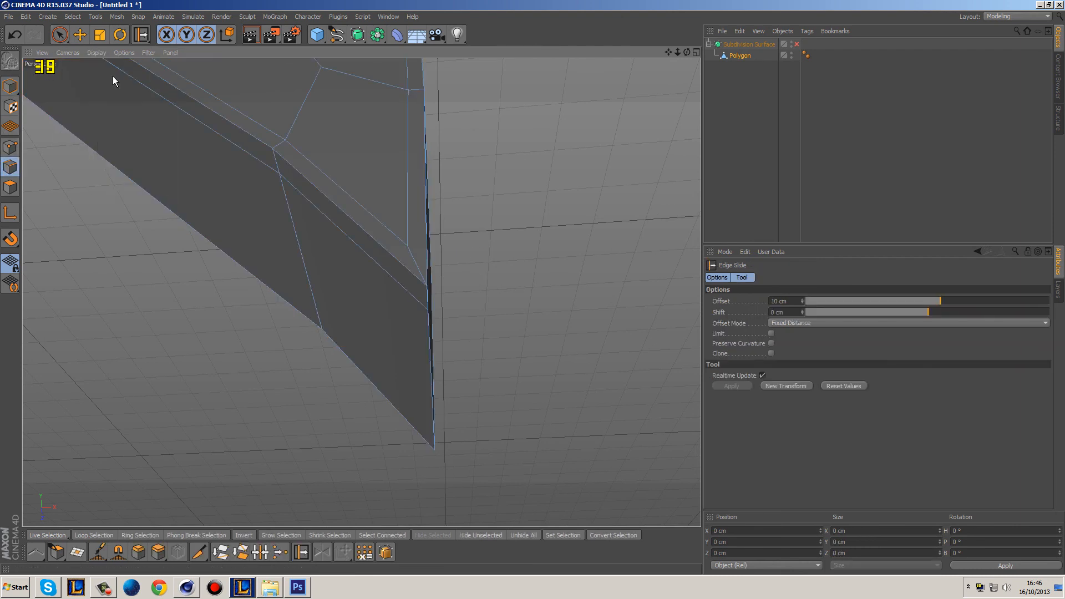
left_click_drag(511, 289, 493, 331, "alt")
key("q")
key("q")
left_click_drag(500, 268, 543, 244, "alt")
middle_click_drag(543, 244, 498, 260, "alt")
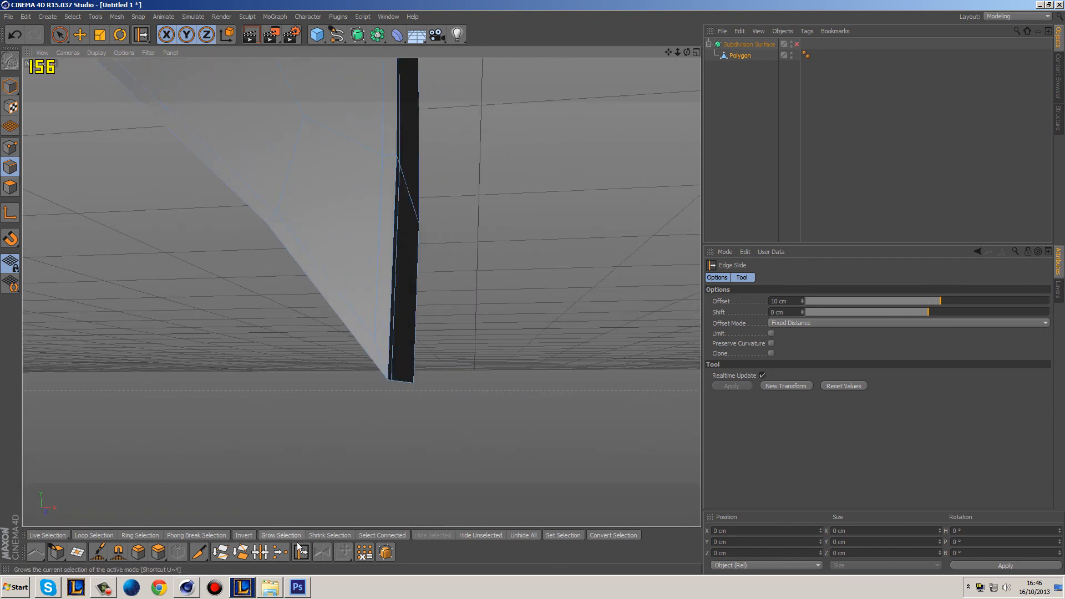
- In point editing, slide the points on the blade's inner side down toward the tip, the last one by 38.4 %
left_click(10, 147)
left_click_drag(385, 159, 380, 254)
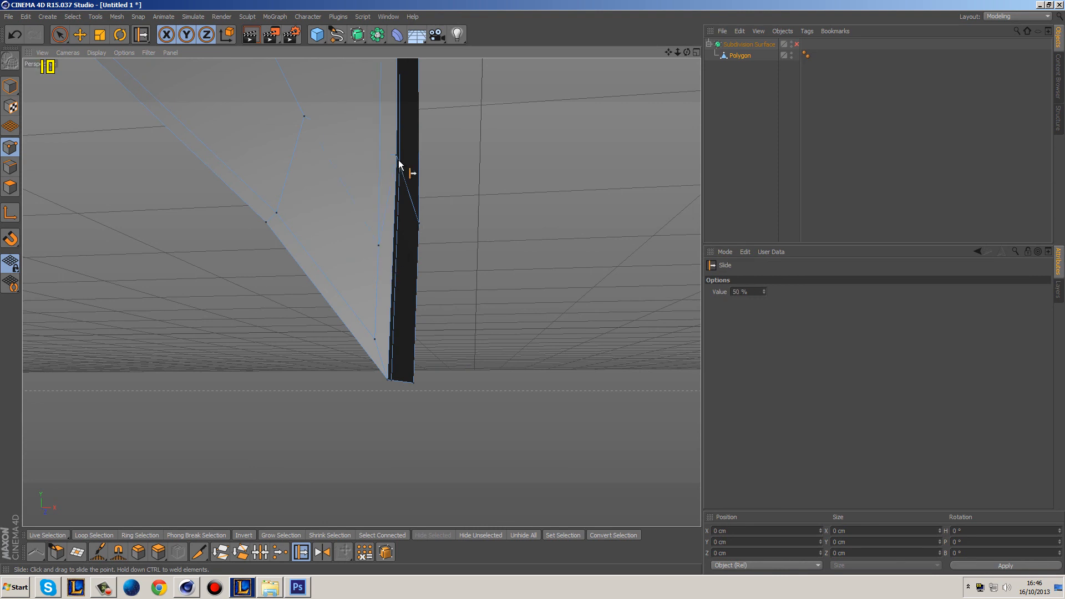
left_click_drag(400, 166, 418, 286)
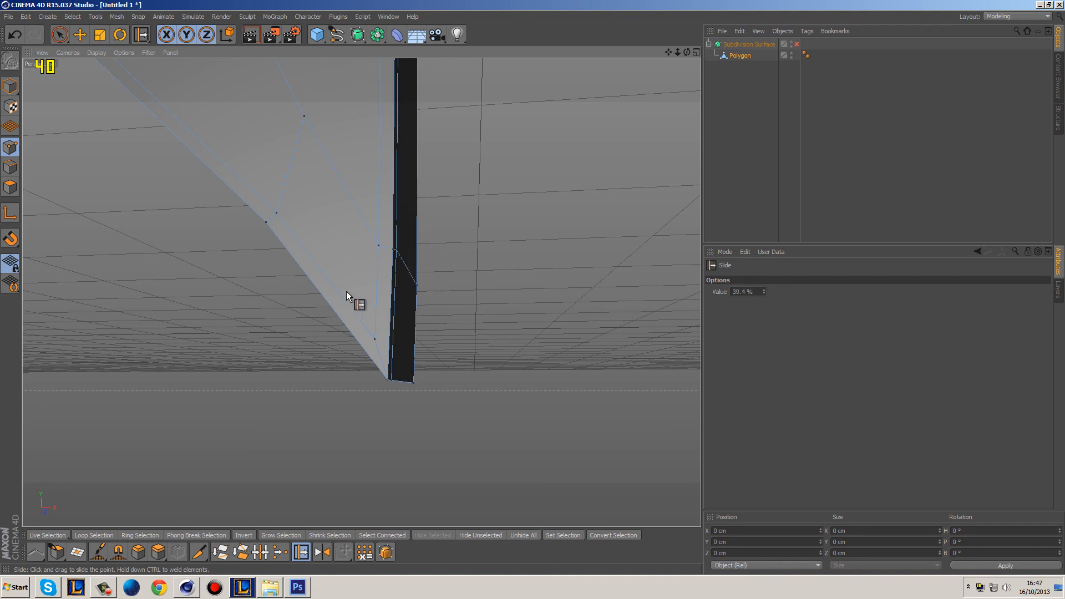
- Slide the points along the lower outer edge and inside the front face toward the blade's tip, the first by 71.7 %
left_click_drag(350, 301, 266, 231)
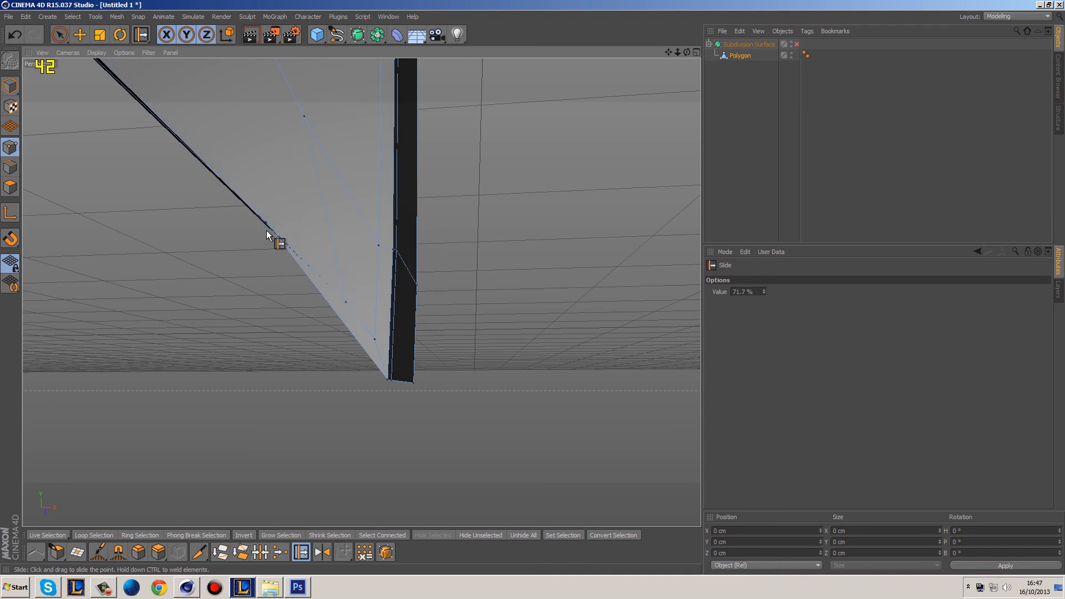
left_click_drag(284, 268, 344, 204)
left_click_drag(387, 258, 328, 311)
left_click_drag(305, 391, 479, 319, "alt")
left_click_drag(320, 131, 332, 231)
- Switch to Live Selection and compare the blade's tip with the subdivision smoothing on and off
key("space")
left_click(316, 247)
left_click_drag(378, 184, 369, 189)
left_click(491, 213)
key("q")
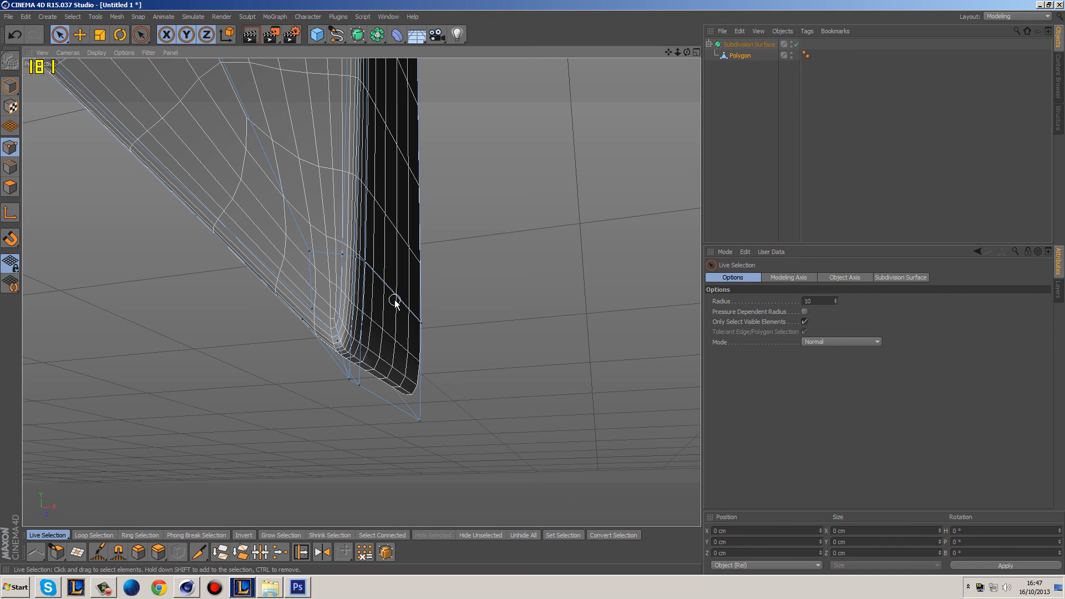
key("q")
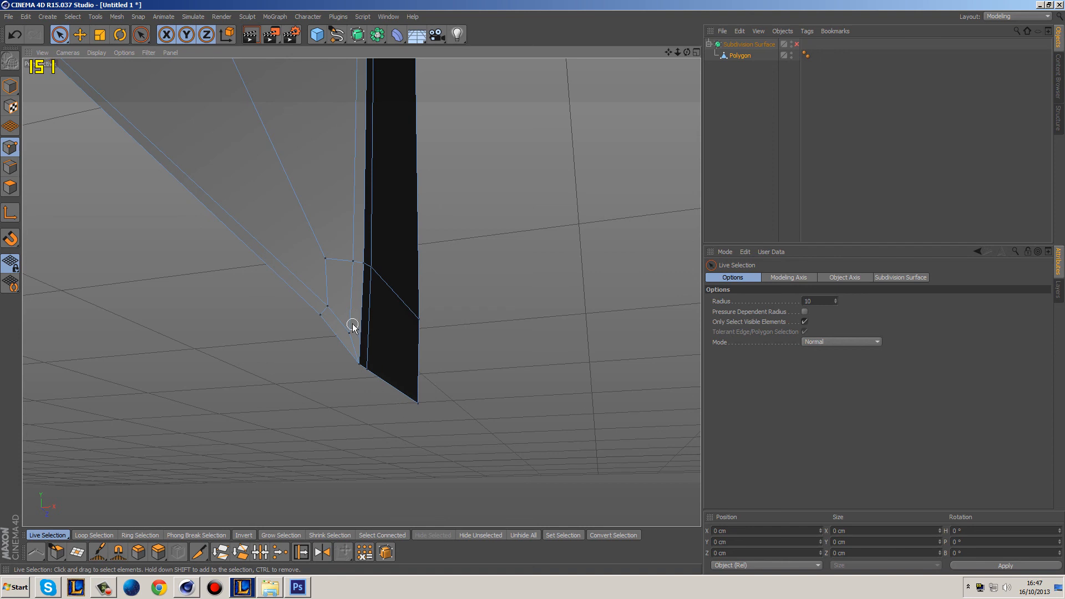
key("q")
scroll(394, 248, "down", 5)
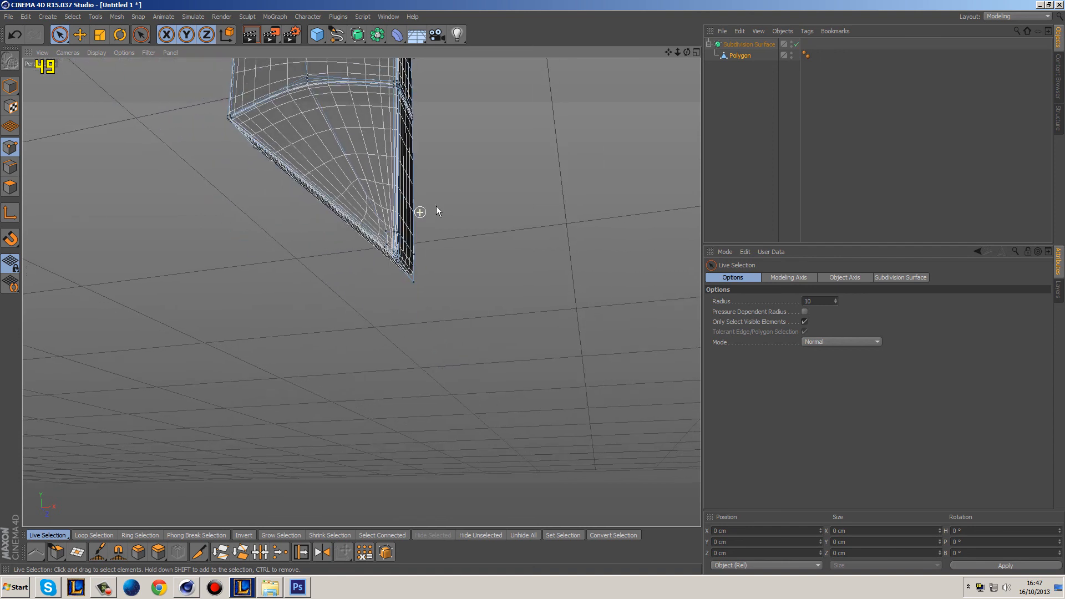
- Deselect the mesh, set the viewport to Gouraud shading without lines and view the smoothed lower blade
left_click(755, 145)
left_click(101, 52)
left_click(119, 65)
left_click_drag(189, 191, 355, 183, "alt")
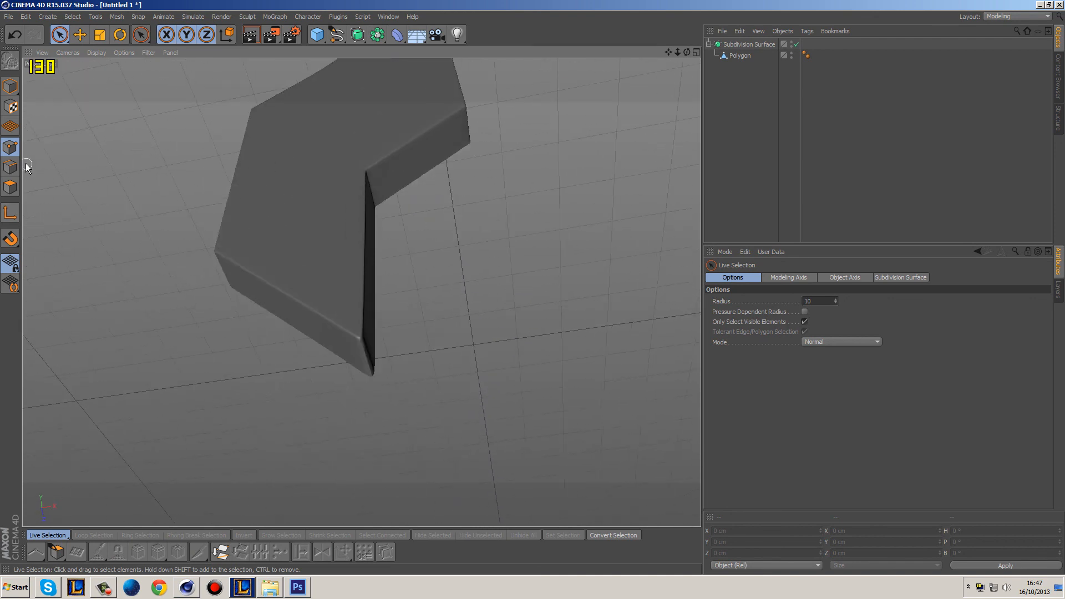
- Turn off the subdivision smoothing, select the whole blade mesh and run Optimize on its points
left_click(737, 56)
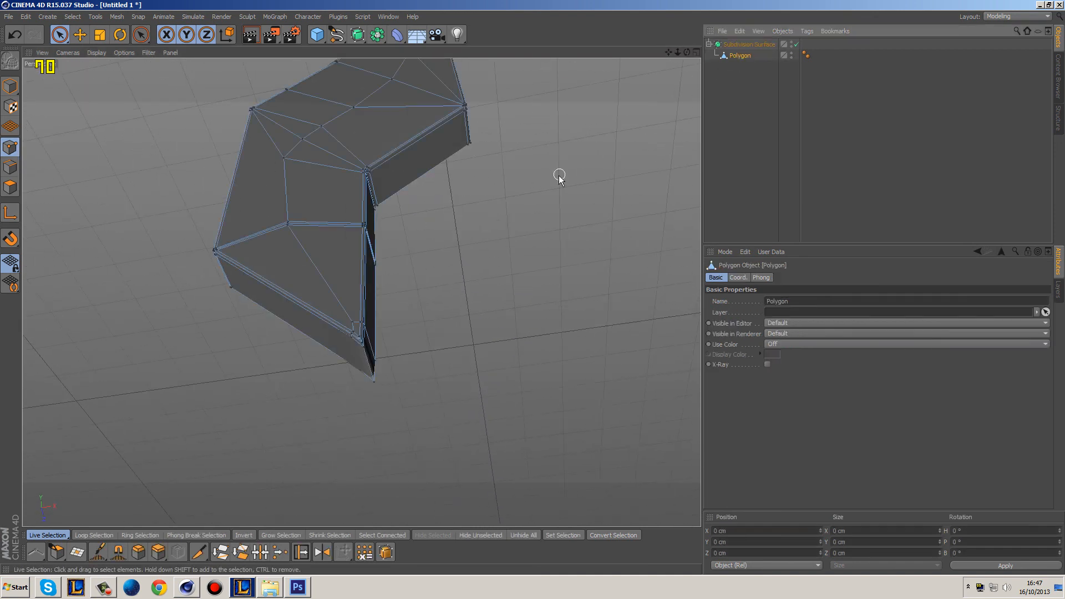
key("ctrl+a")
left_click(10, 187)
key("ctrl+a")
left_click(796, 45)
left_click_drag(513, 247, 468, 231, "alt")
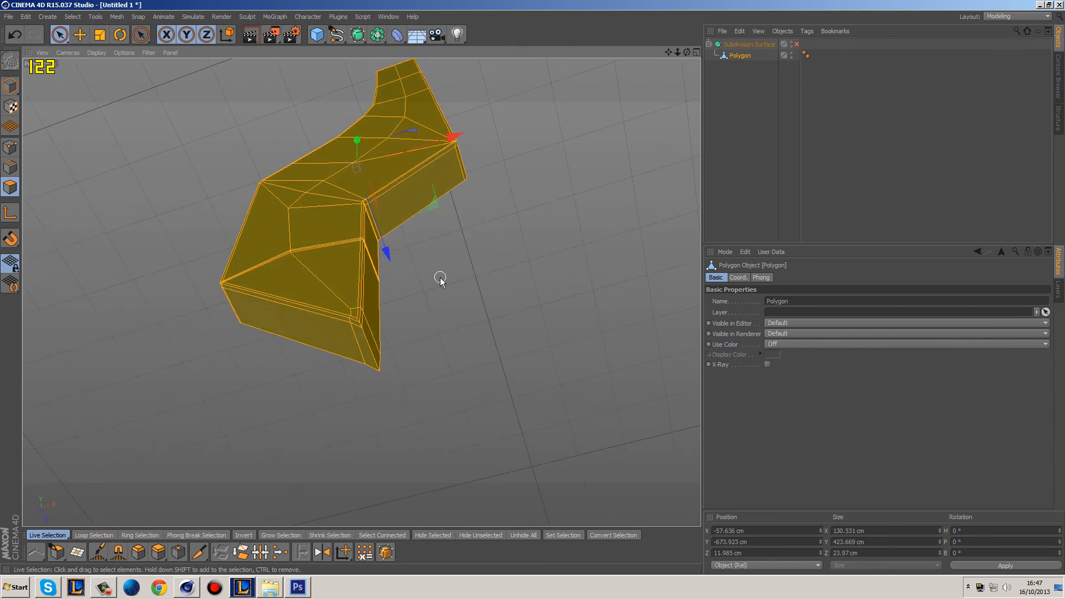
left_click(11, 147)
right_click(136, 246)
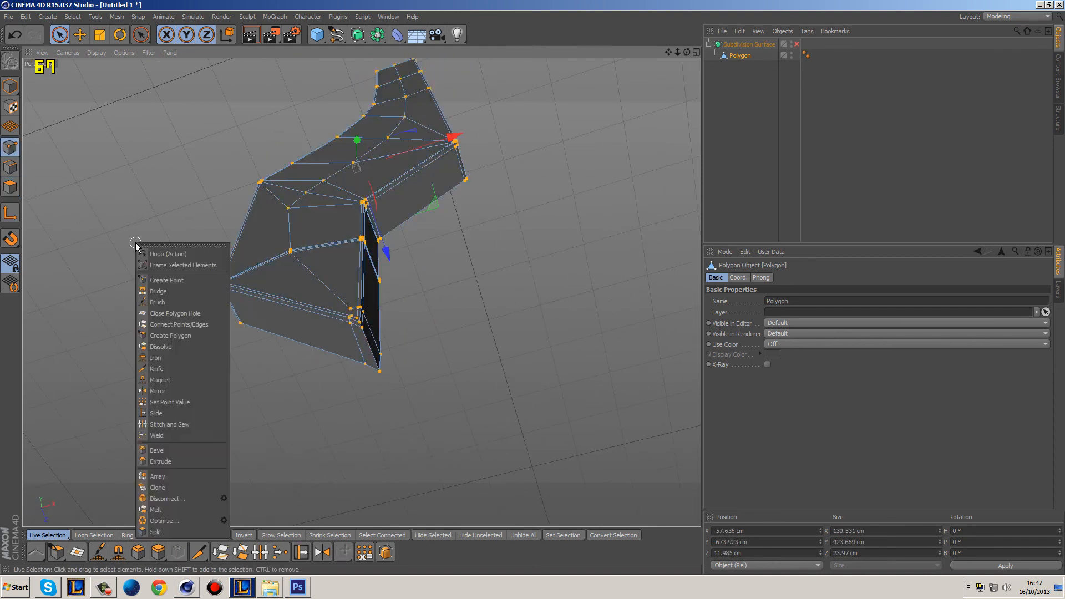
left_click(200, 521)
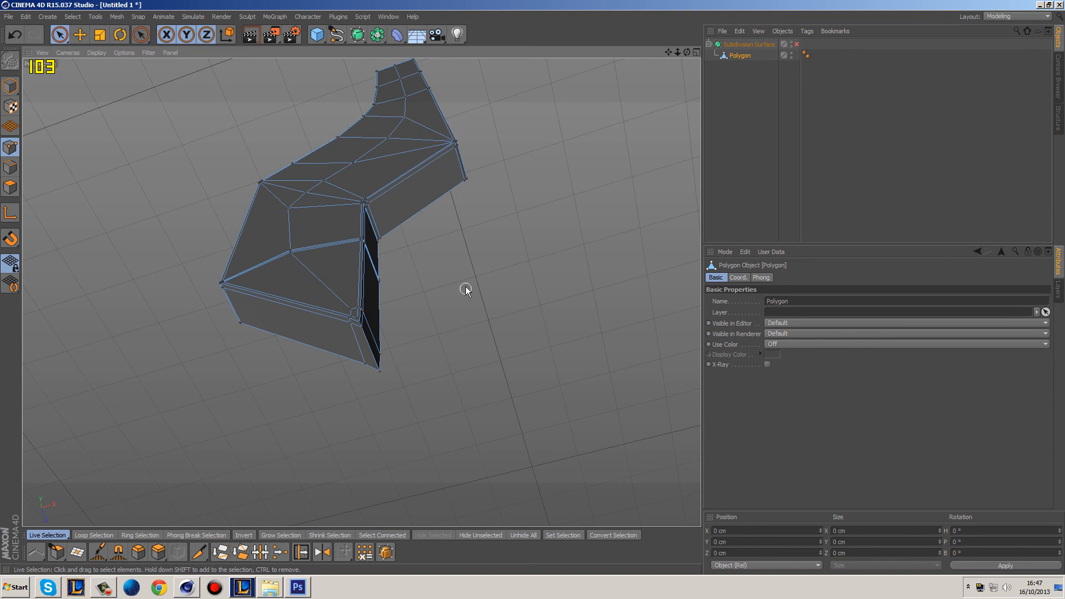
- Inspect the blade's tip up close in Model mode with the mesh deselected, and reselect the mesh with the smoothing off
left_click(5, 88)
left_click(138, 148)
left_click_drag(240, 256, 280, 251, "alt")
scroll(283, 242, "up", 4)
left_click_drag(465, 308, 602, 323, "alt")
left_click(737, 55)
key("q")
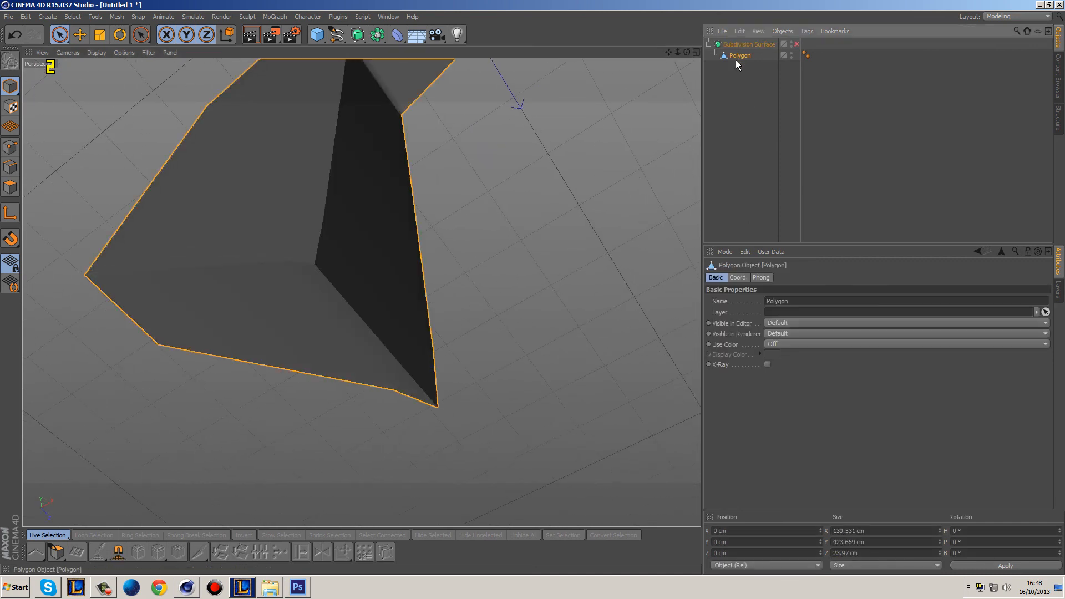
left_click_drag(467, 202, 477, 228, "alt")
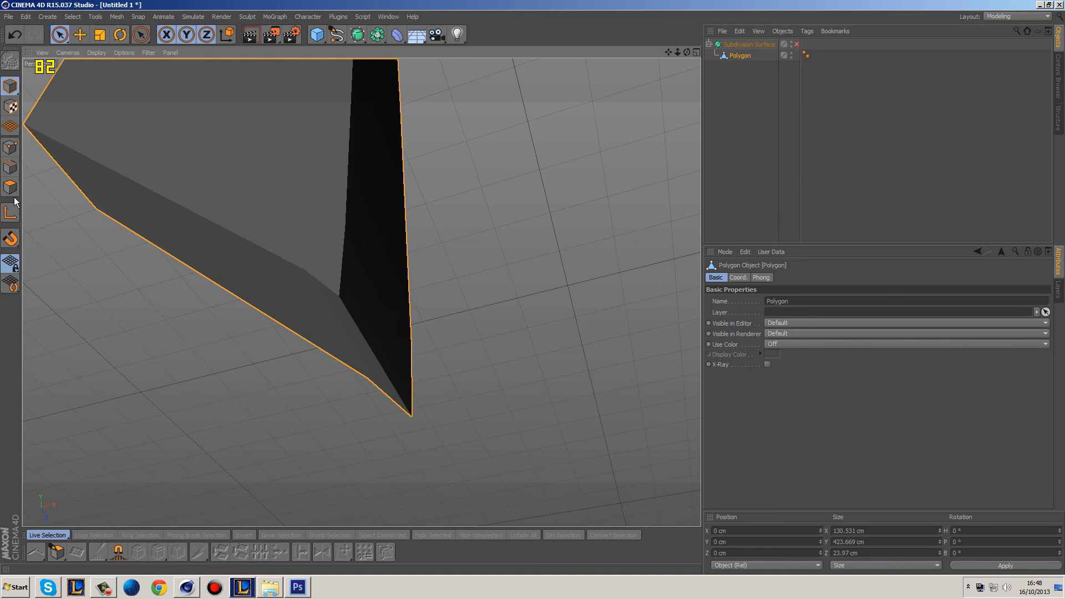
- Bring up the blade's tip in the front view in point editing and turn off Only Select Visible Elements for Live Selection
left_click(7, 149)
left_click_drag(355, 355, 539, 402, "alt")
middle_click(539, 403)
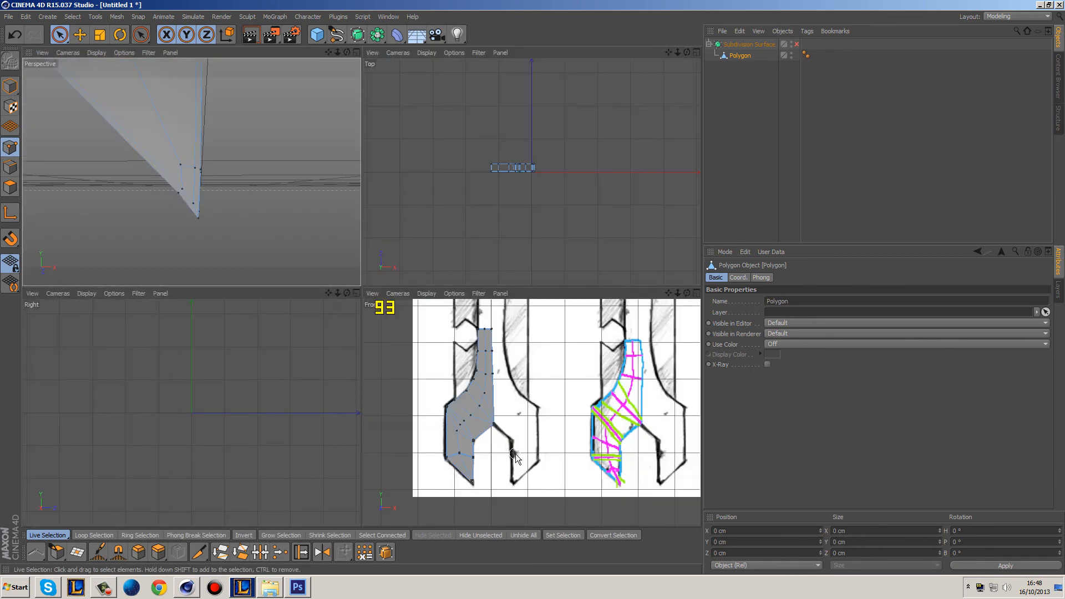
middle_click(487, 409)
scroll(251, 300, "up", 8)
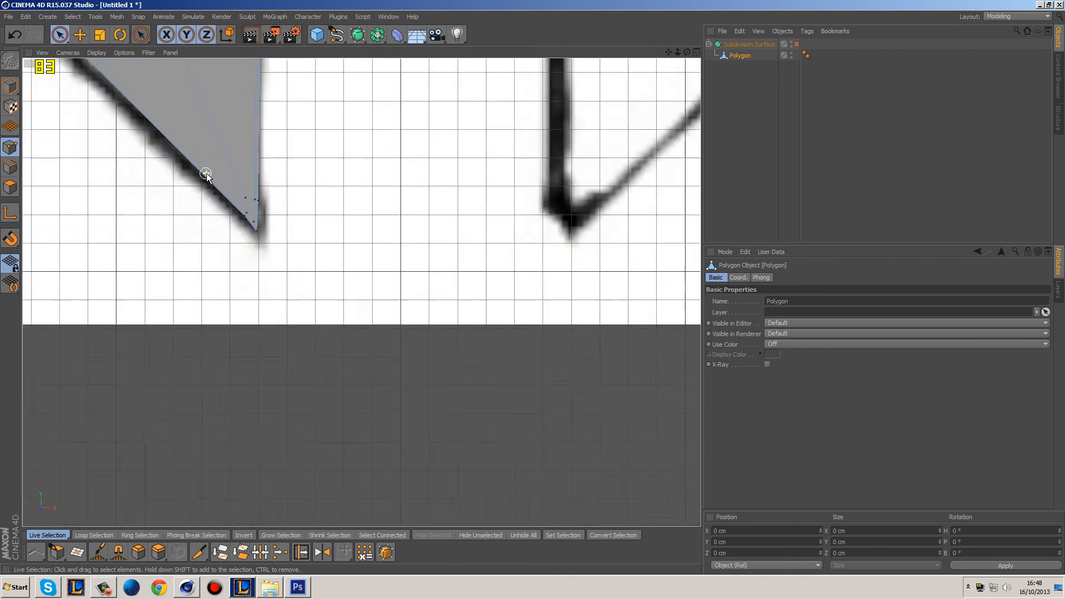
middle_click_drag(297, 252, 330, 320, "alt")
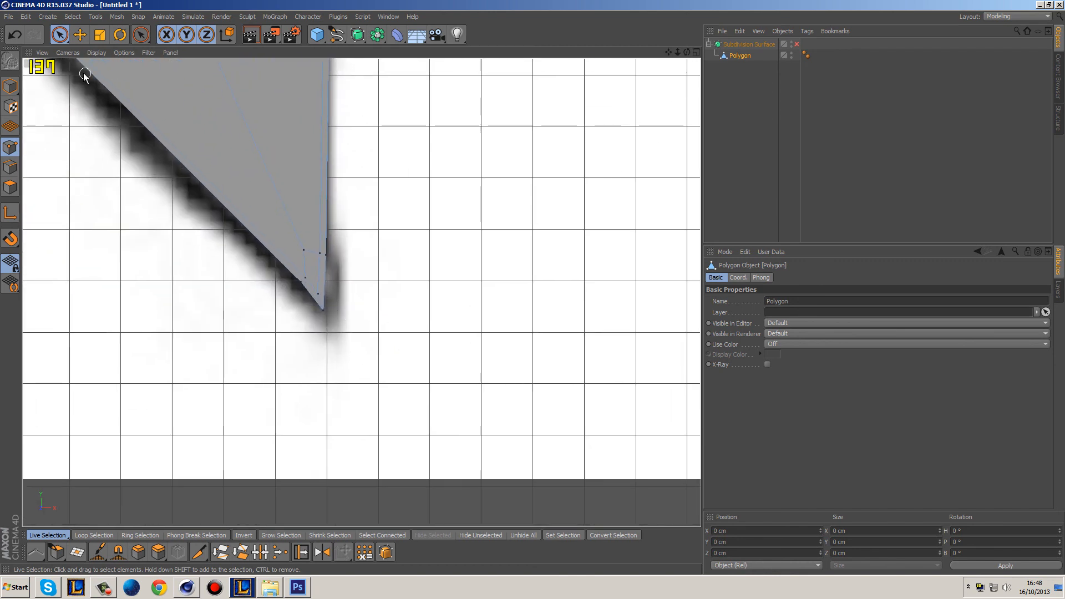
left_click(60, 36)
left_click(805, 322)
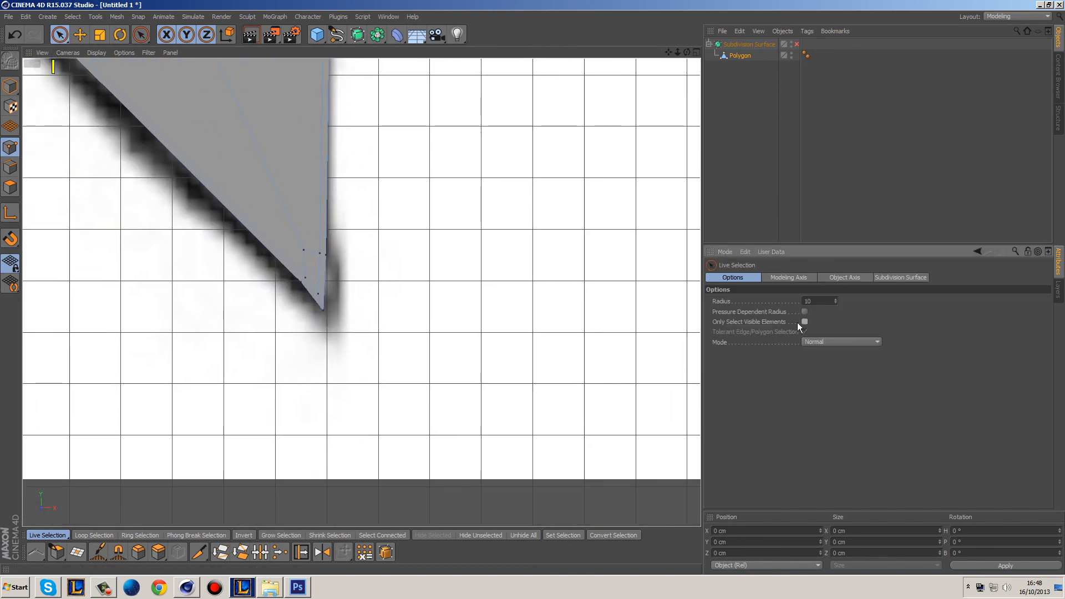
- Select the front and back points at the very tip, move them up about 1.4 cm and turn the smoothing back on
left_click(320, 298)
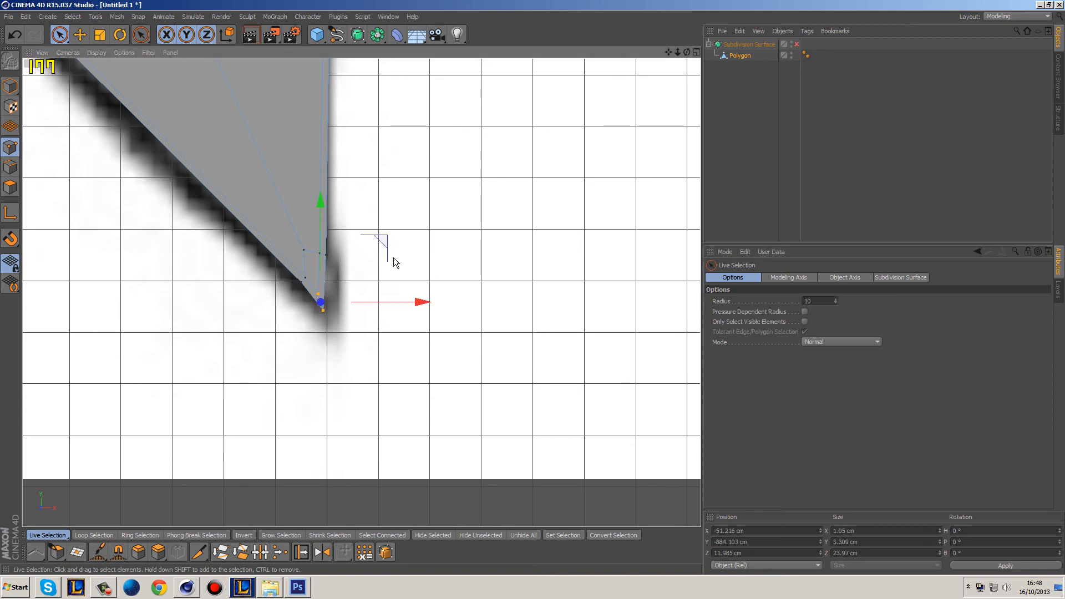
left_click_drag(387, 238, 385, 237)
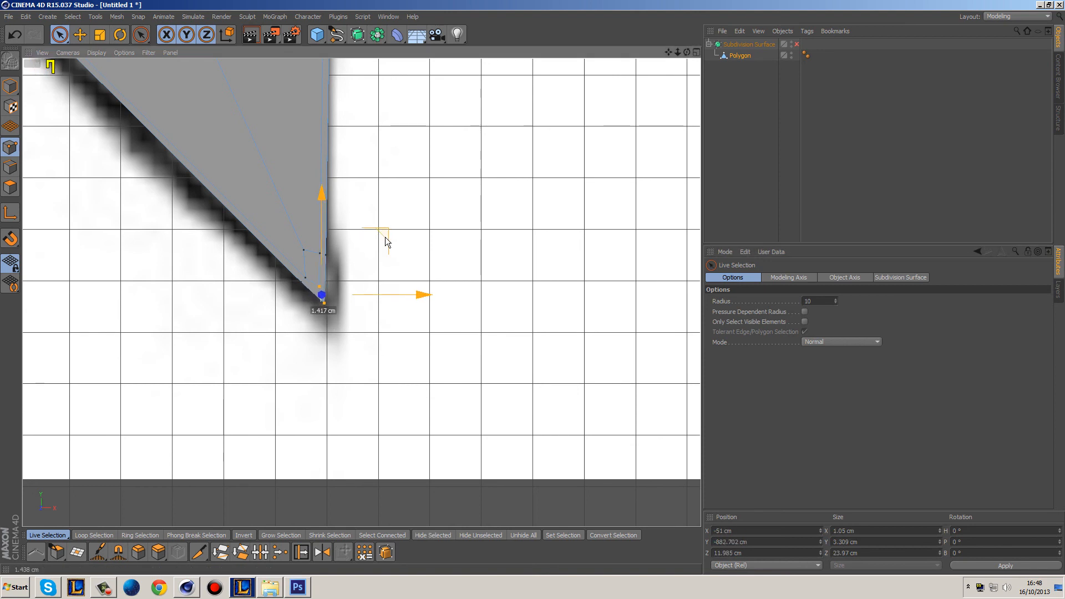
key("q")
- Return to the perspective view in Model mode, deselect the mesh and examine the smoothed tip from several angles
middle_click(395, 263)
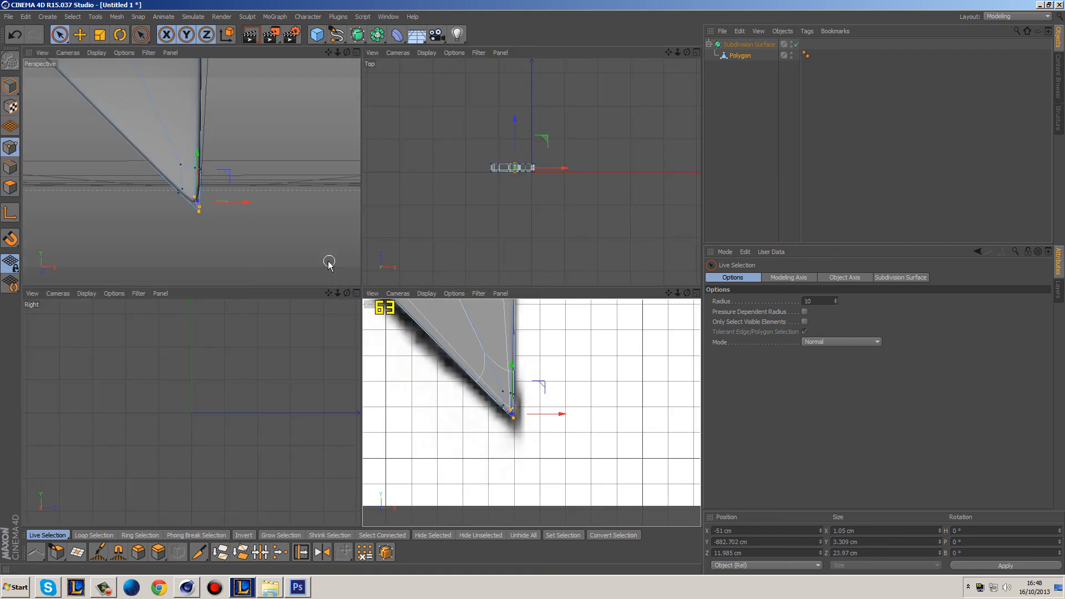
middle_click(280, 259)
left_click_drag(395, 273, 302, 154, "alt")
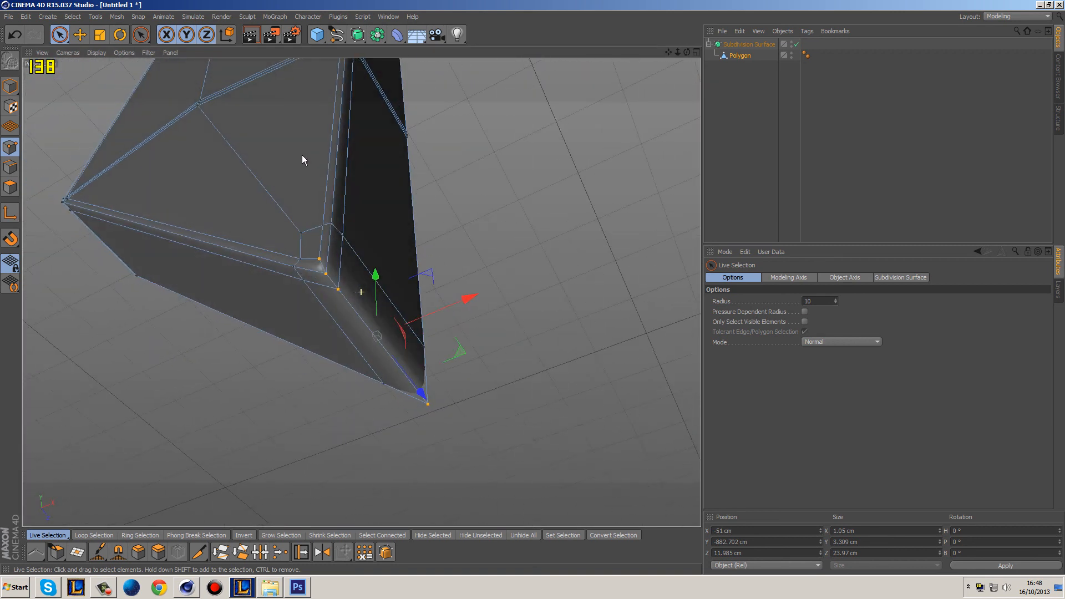
left_click(12, 87)
left_click(545, 204)
mouse_move(546, 208)
left_mouse_down("alt")
mouse_move(453, 274)
mouse_move(362, 187)
mouse_move(401, 150)
mouse_move(507, 149)
mouse_move(539, 208)
left_mouse_up("alt")
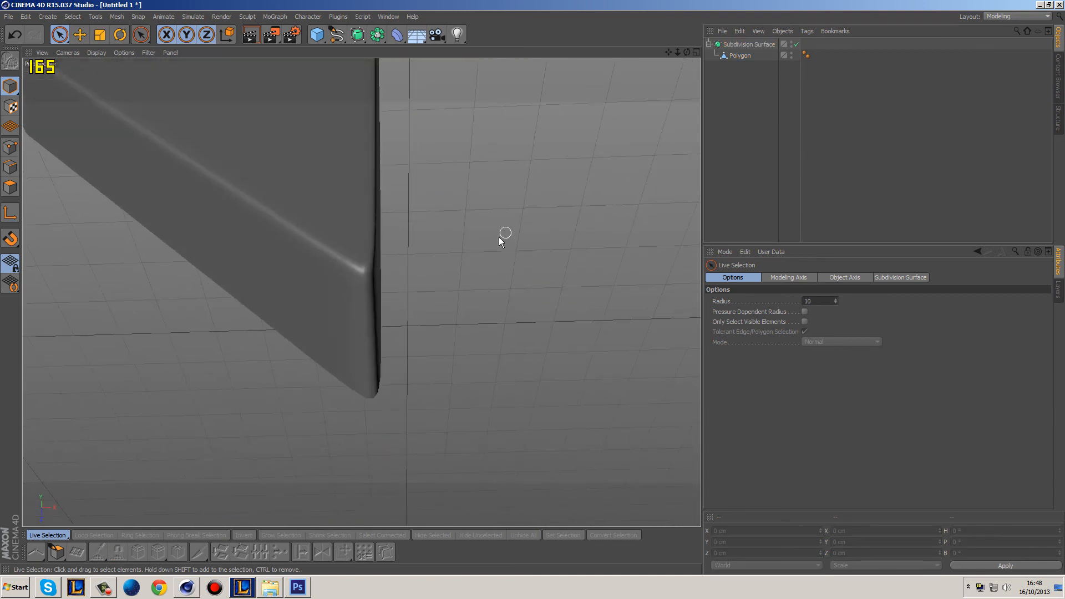
left_click_drag(484, 289, 475, 325, "alt")
scroll(464, 313, "down", 1)
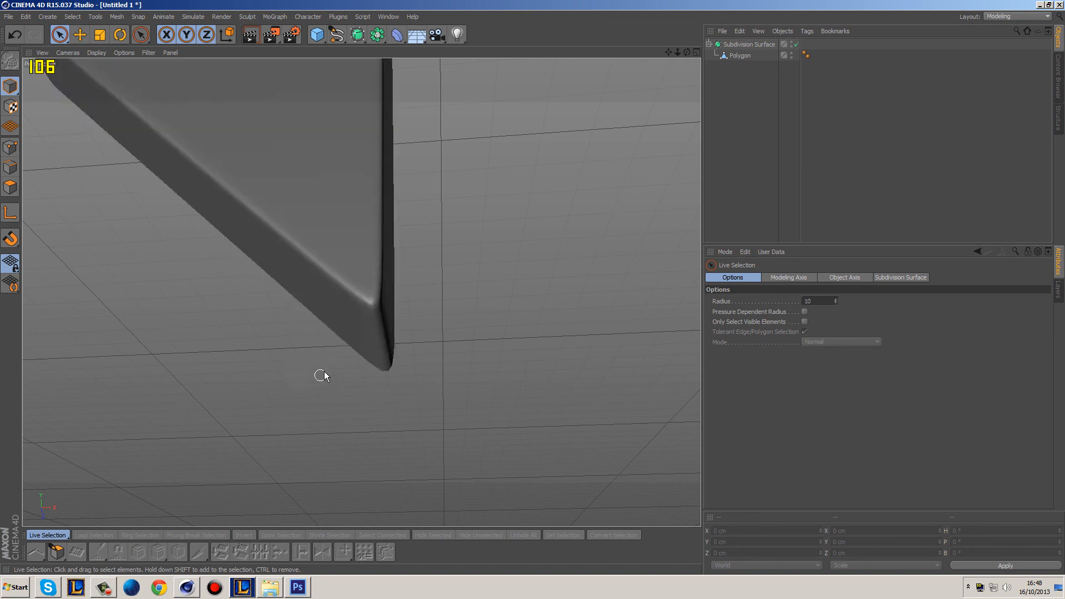
- Reselect the blade mesh and compare its shape with the subdivision smoothing off and on
left_click(739, 46)
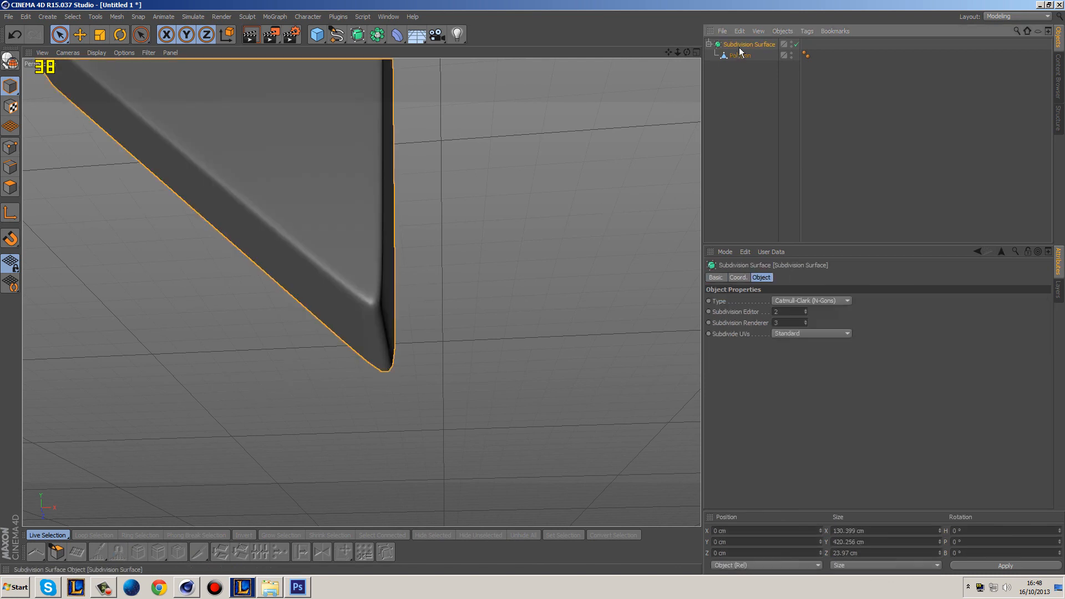
left_click(736, 55)
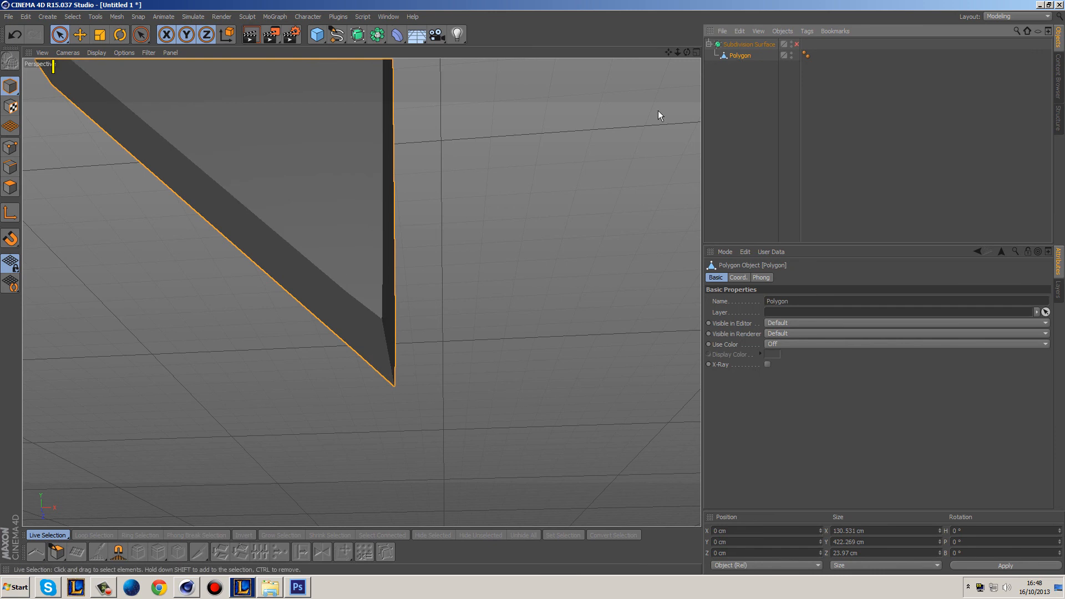
left_click_drag(443, 324, 525, 293, "alt")
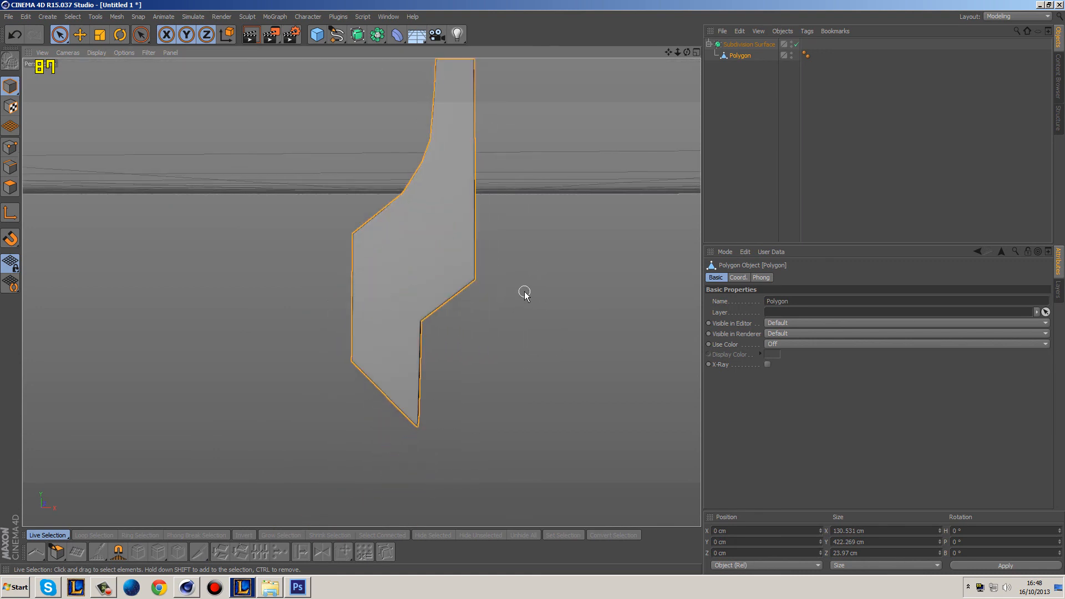
left_click_drag(578, 381, 459, 354, "alt")
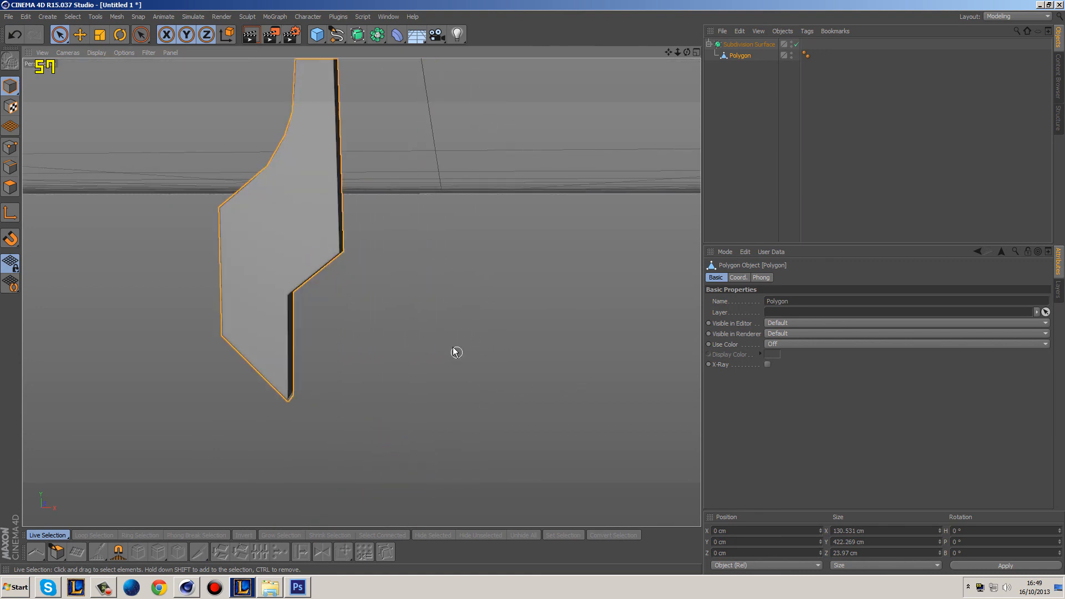
- Compare the blade's outline and edge flow with the traced topology sketch in the front view, turning the smoothing off
middle_click(447, 324)
middle_click(460, 360)
scroll(542, 305, "down", 6)
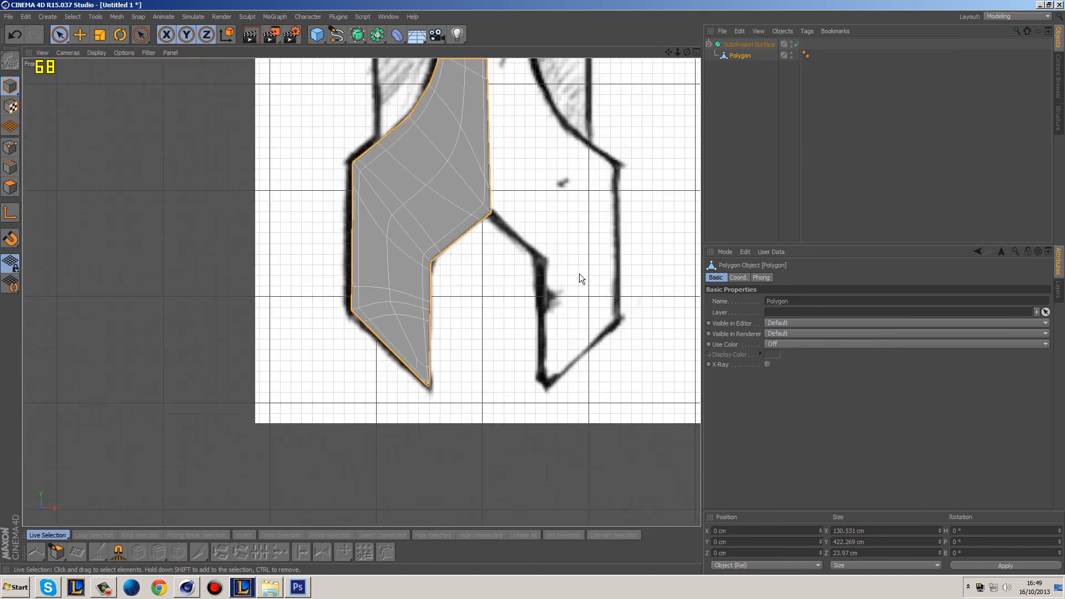
scroll(508, 343, "up", 5)
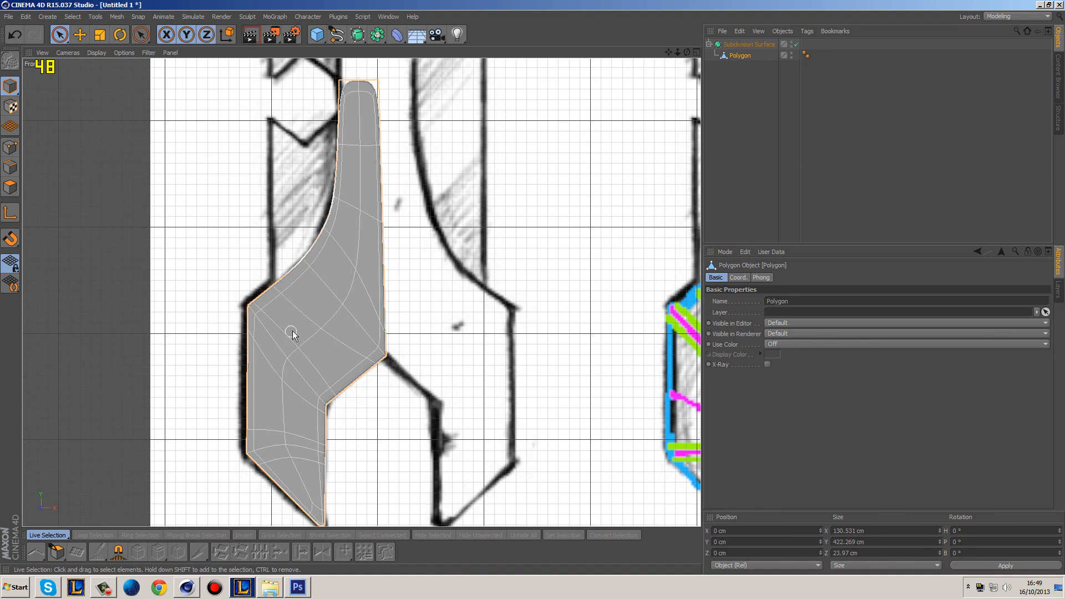
key("q")
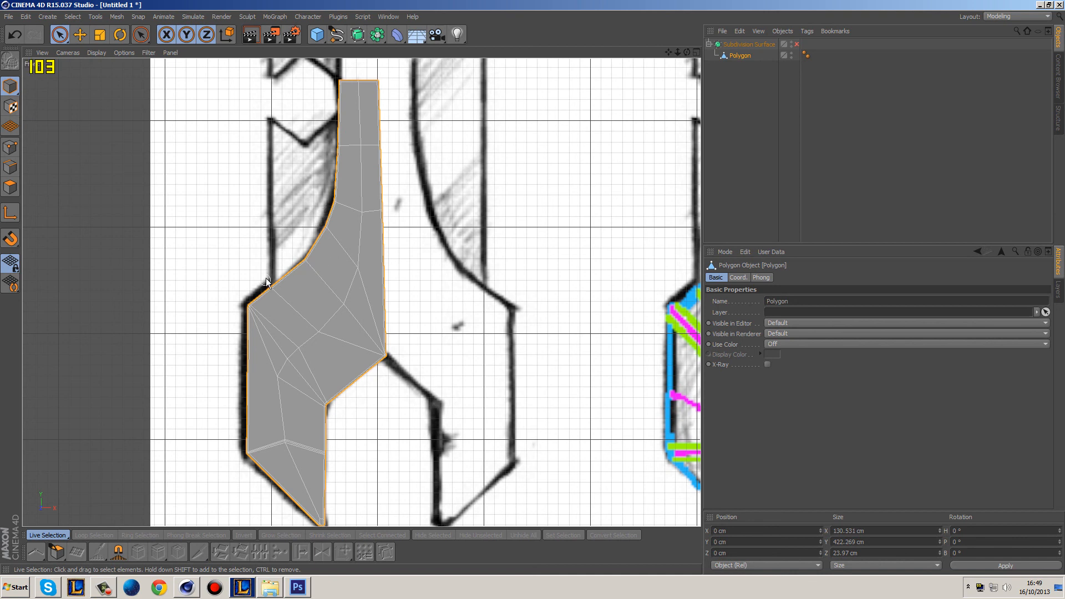
middle_click_drag(528, 316, 306, 245, "alt")
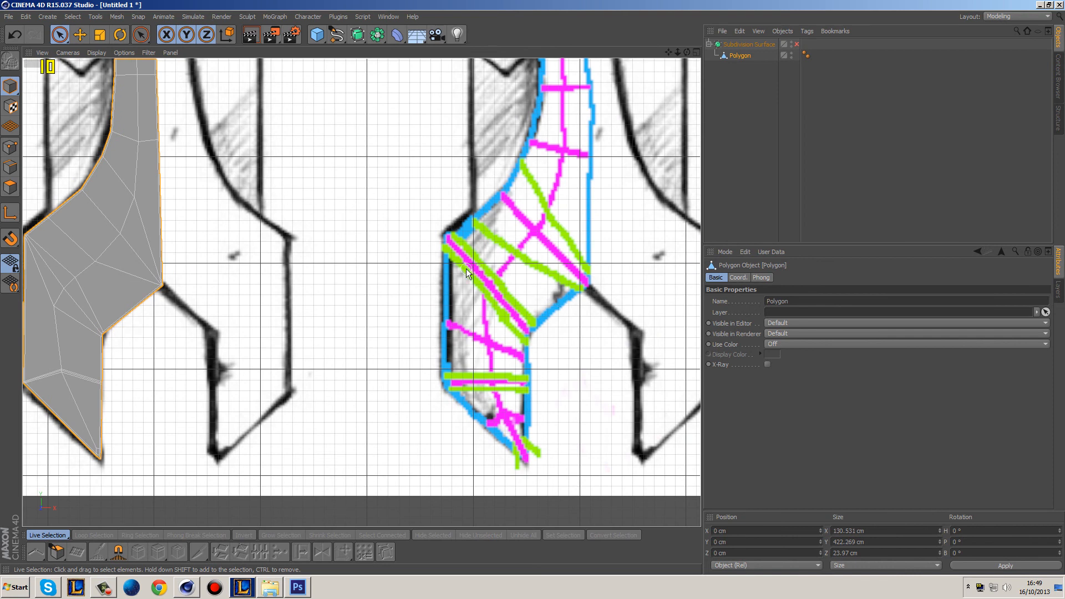
scroll(338, 216, "down", 3)
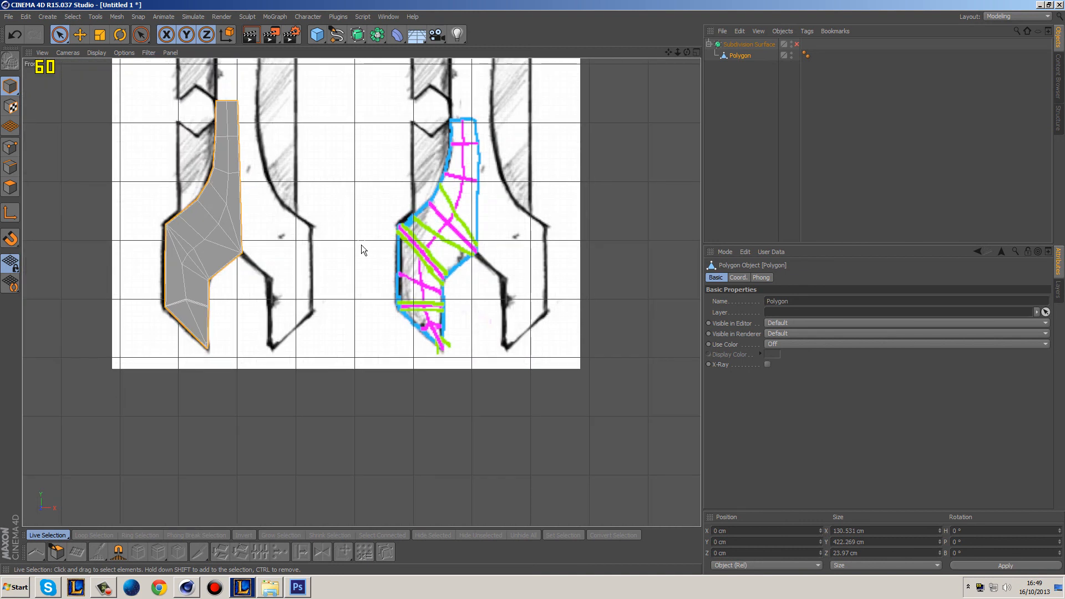